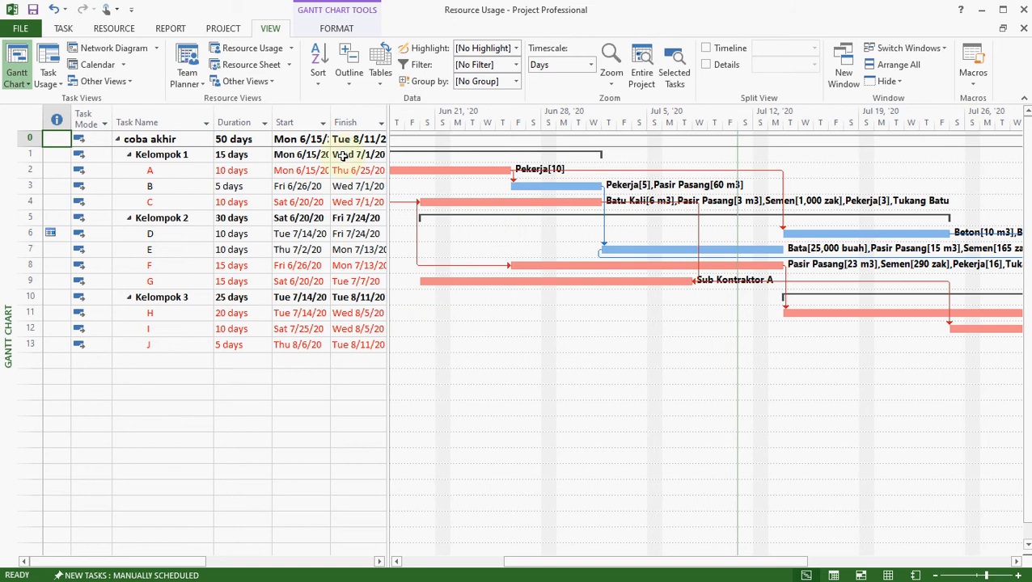
- Display the Task Usage view and show Cost instead of Work in the time-phased details
left_click(49, 58)
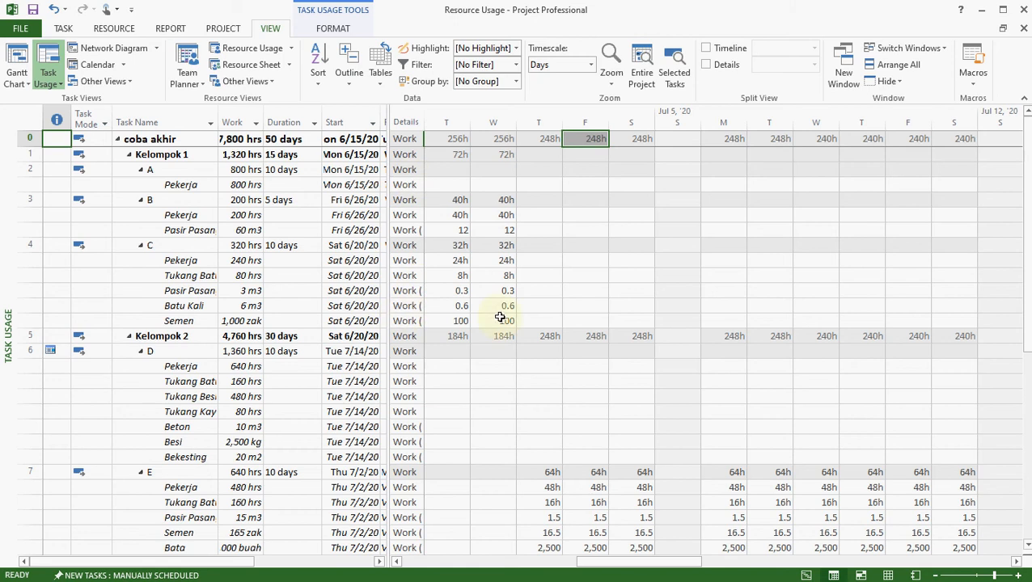
right_click(560, 266)
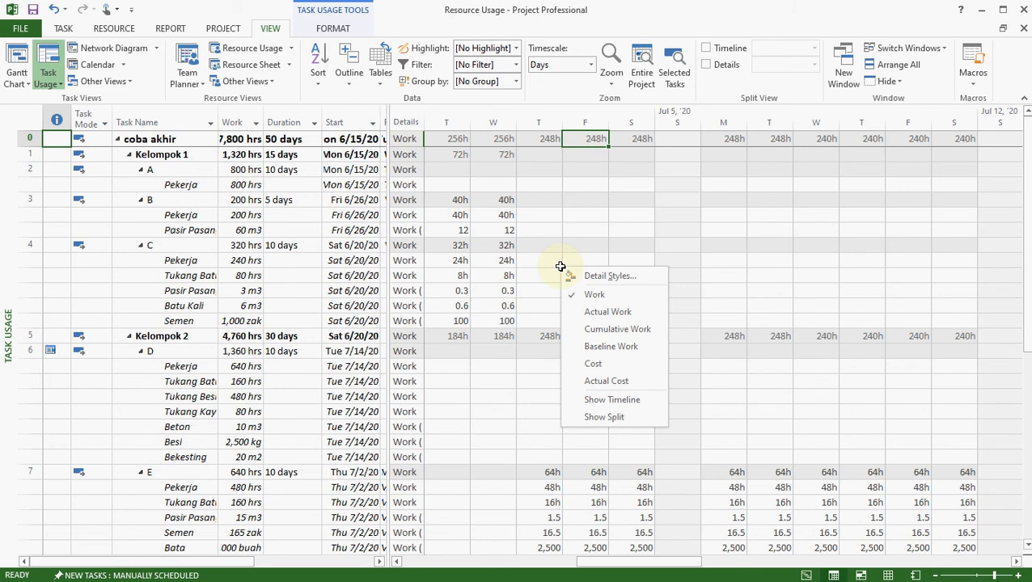
left_click(596, 366)
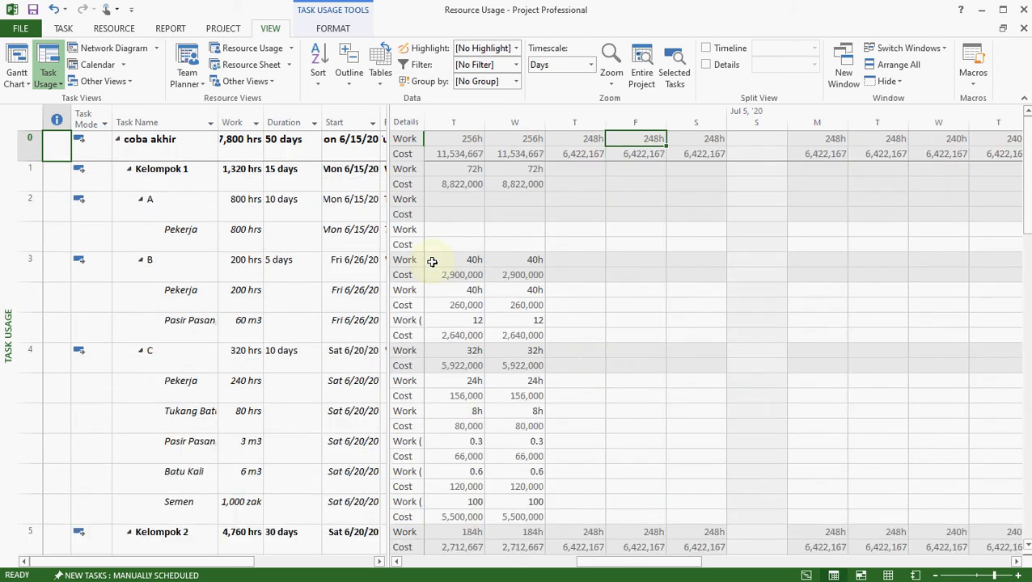
right_click(620, 307)
left_click(646, 338)
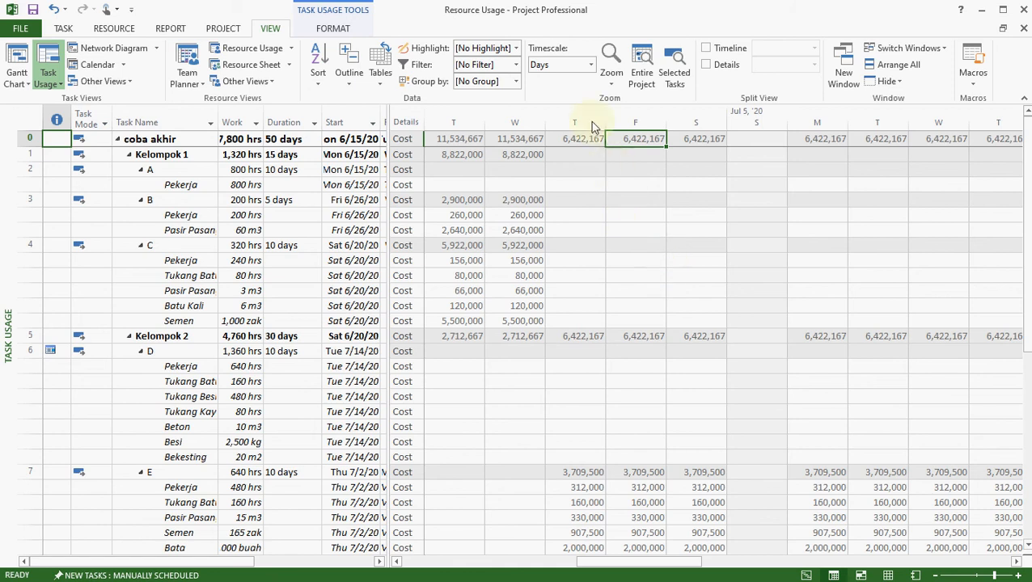
- Set the timescale to Weeks, with the costs shown from the start of the project
left_click(592, 68)
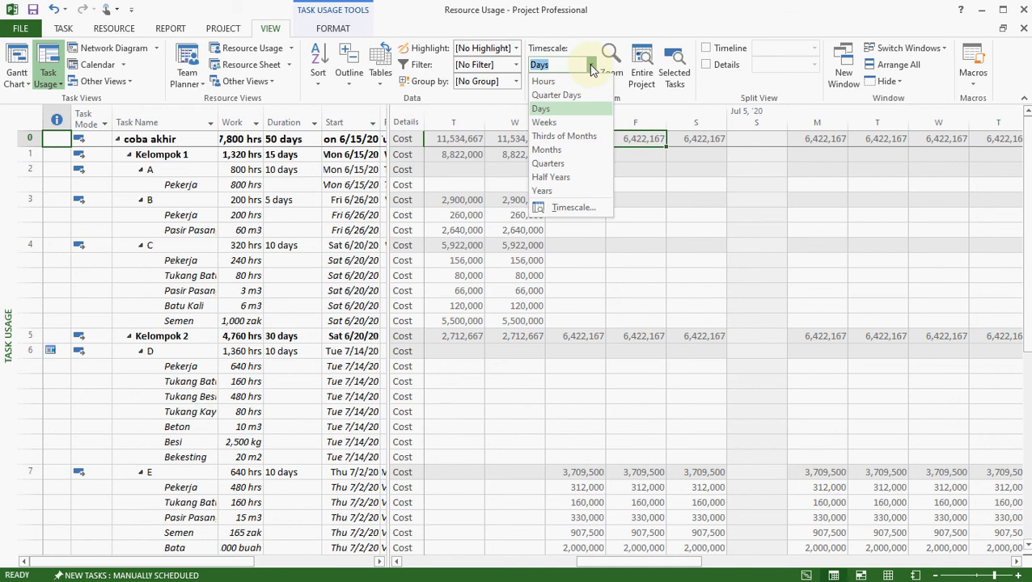
left_click(576, 125)
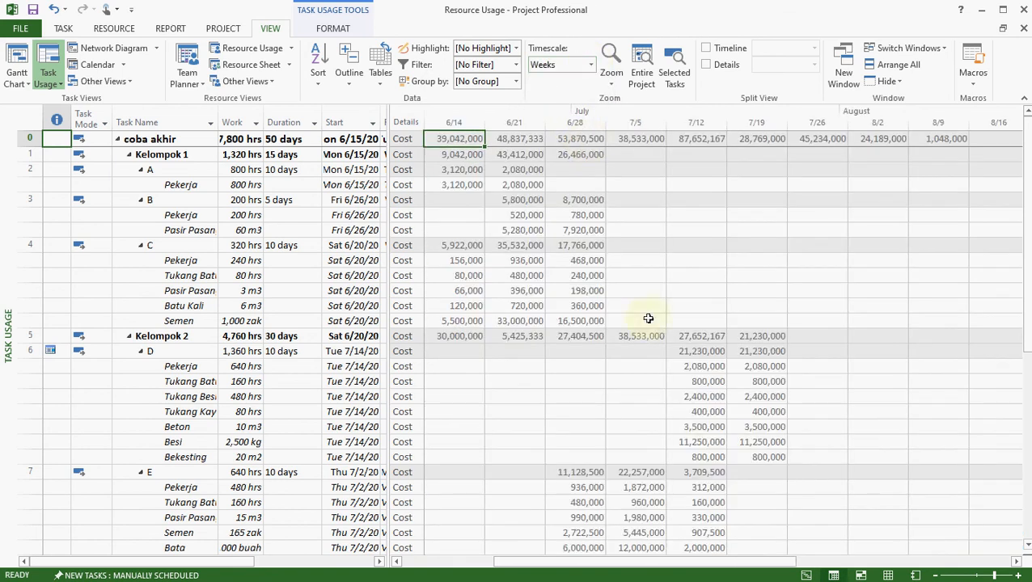
mouse_move(711, 564)
left_mouse_down()
mouse_move(694, 564)
mouse_move(709, 566)
left_mouse_up()
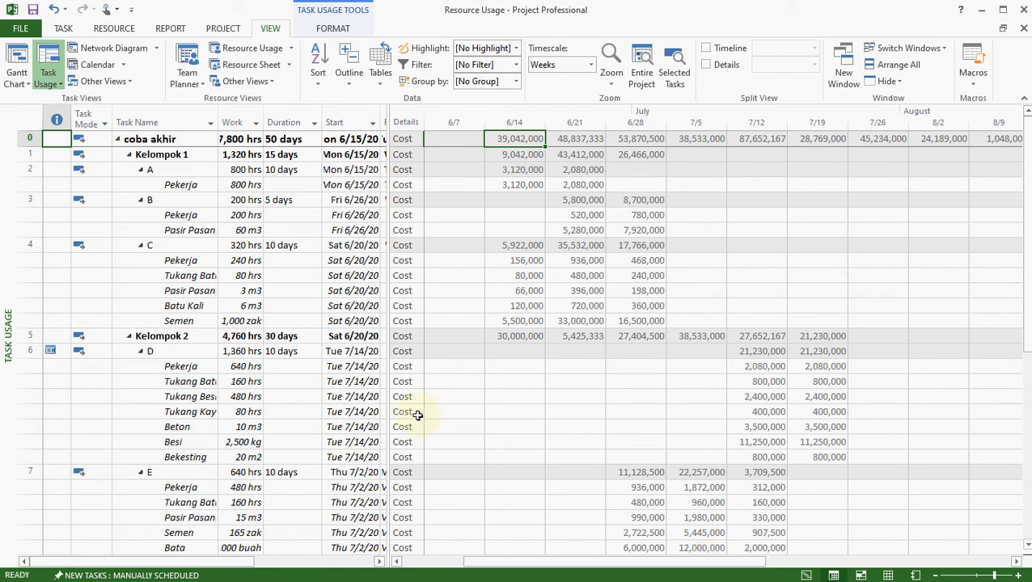
- Copy the task and resource names from Kelompok 1 down to Plamir, the last resource under task J
left_click(195, 157)
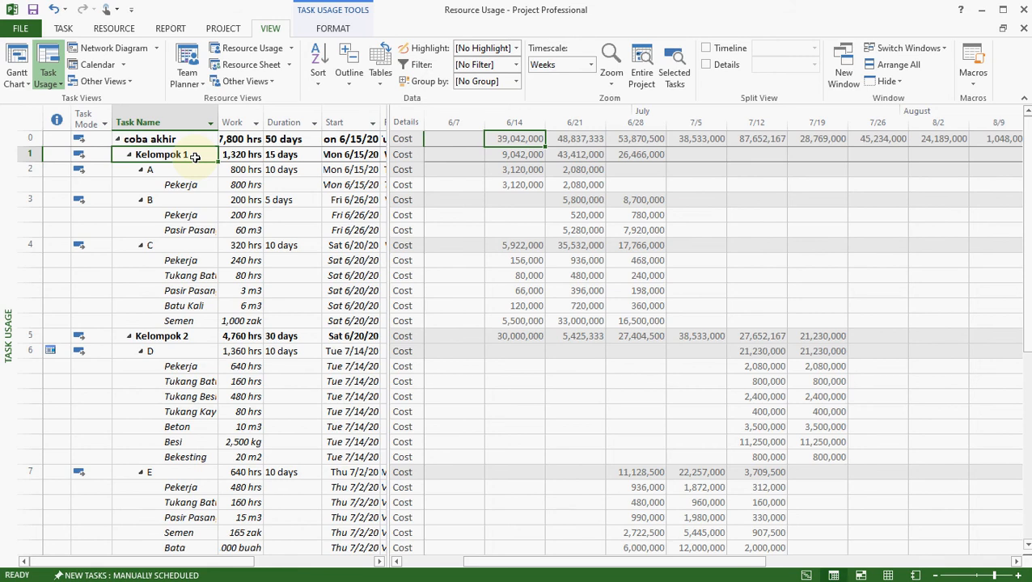
key("shift+Down")
key("shift+Down")
key("shift+Down")
key("shift+Down")
key("shift+Down")
key("shift+Down")
key("shift+Down")
key("shift+Down")
key("shift+Down")
key("shift+Down")
key("shift+Down")
key("shift+Down")
key("shift+Down")
key("shift+Down")
key("shift+Down")
key("shift+Down")
key("shift+Down")
key("shift+Down")
key("shift+Down")
key("shift+Down")
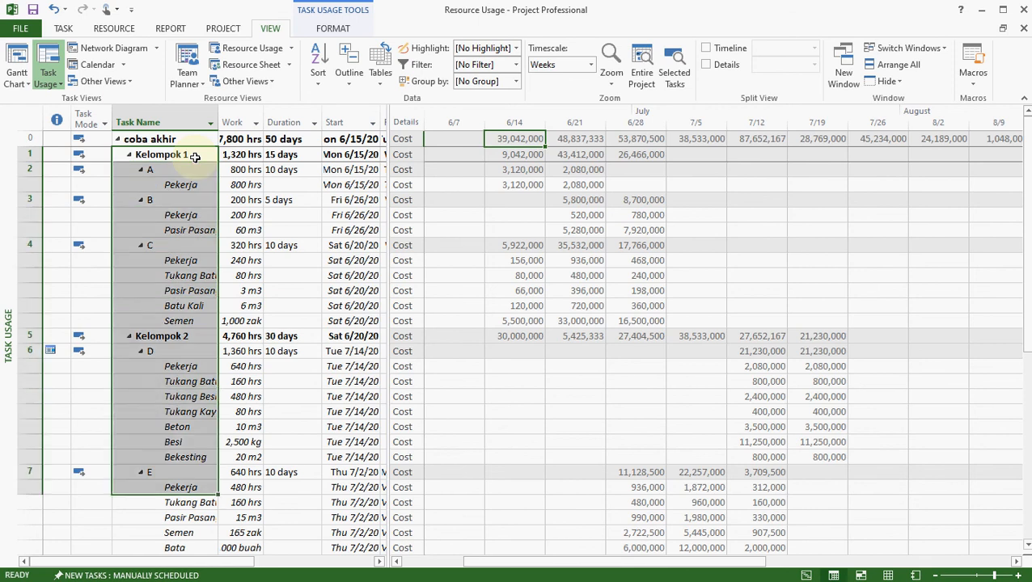
key("shift+Down")
key("shift+Down")
key("shift+Down")
key("shift+Down")
key("shift+Down")
key("shift+Down")
key("shift+Down")
key("shift+Down")
key("shift+Down")
key("shift+Down")
key("shift+Down")
key("shift+Down")
key("shift+Down")
key("shift+Down")
key("shift+Down")
key("shift+Down")
key("shift+Down")
key("shift+Down")
key("shift+Down")
key("shift+Down")
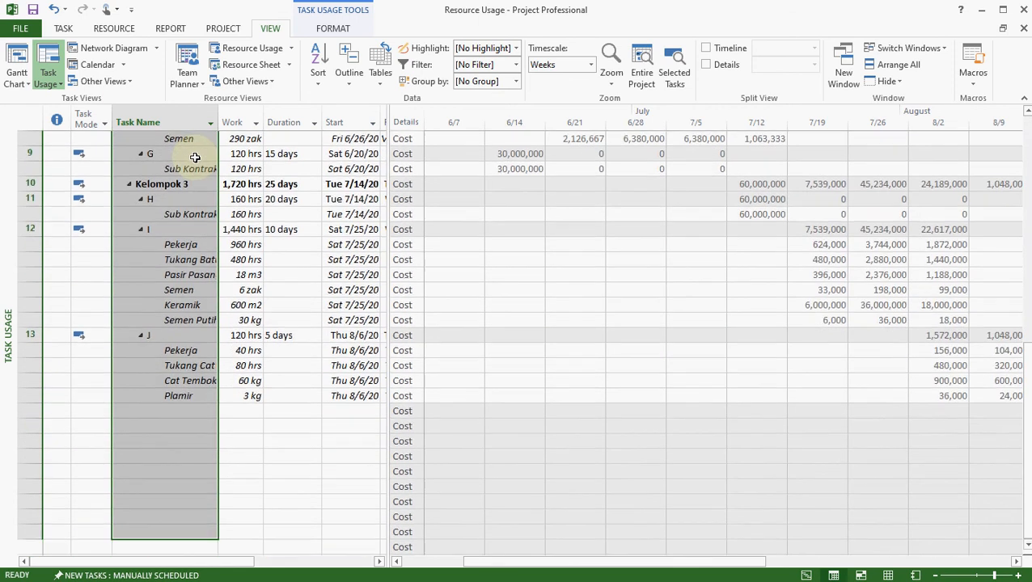
key("shift+Up")
key("shift+Up")
key("shift+Up")
key("shift+Up")
key("shift+Up")
key("shift+Up")
key("shift+Up")
key("shift+Up")
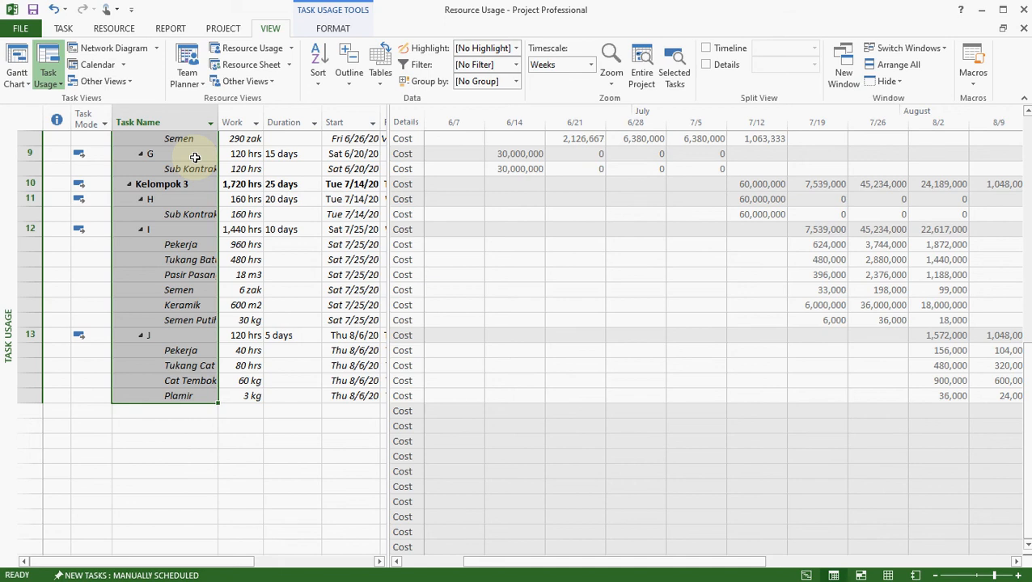
key("ctrl+c")
- Switch to the blank Excel workbook and paste the copied task names starting at cell C6
key("alt+Tab")
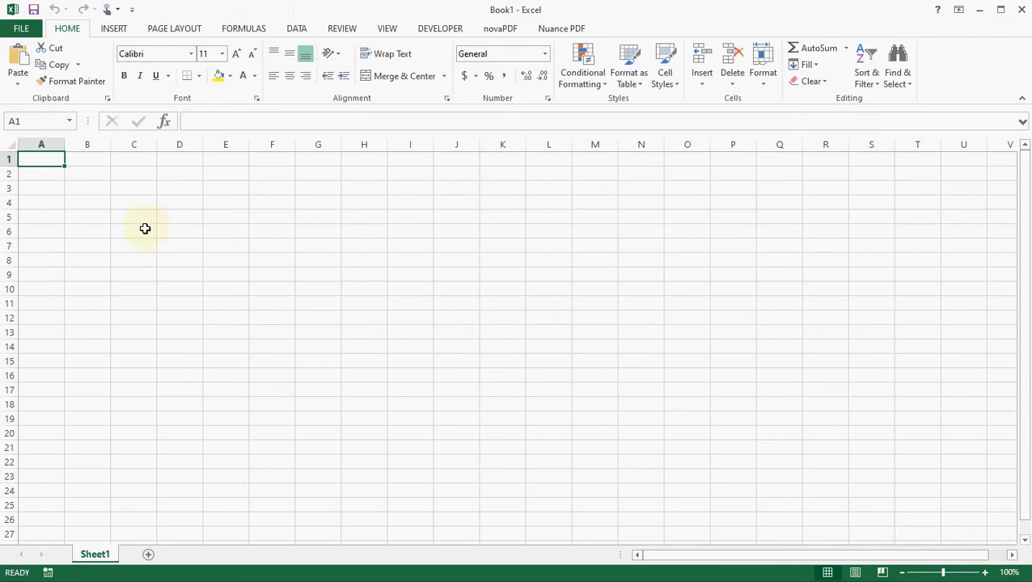
left_click(145, 229)
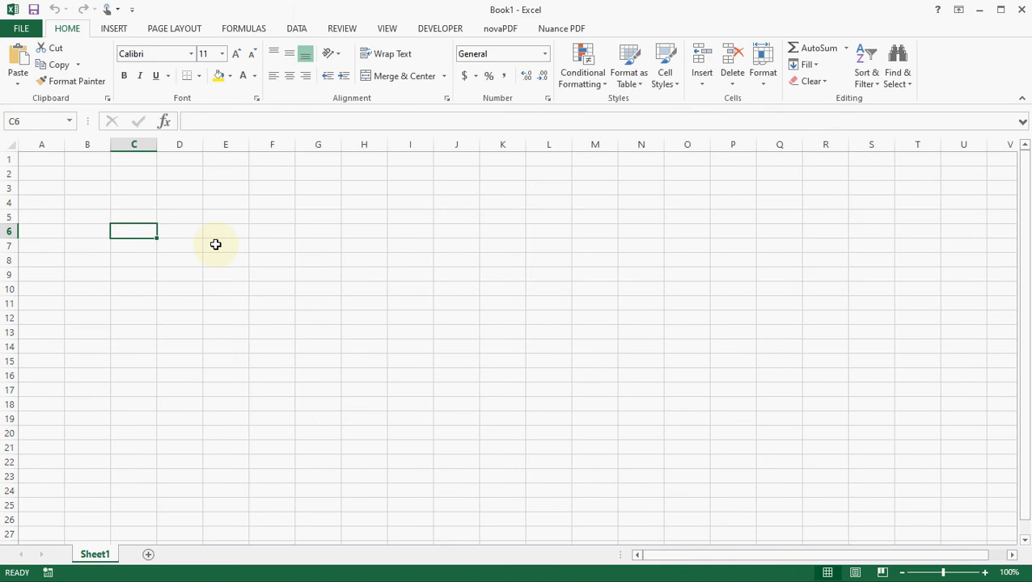
key("ctrl+v")
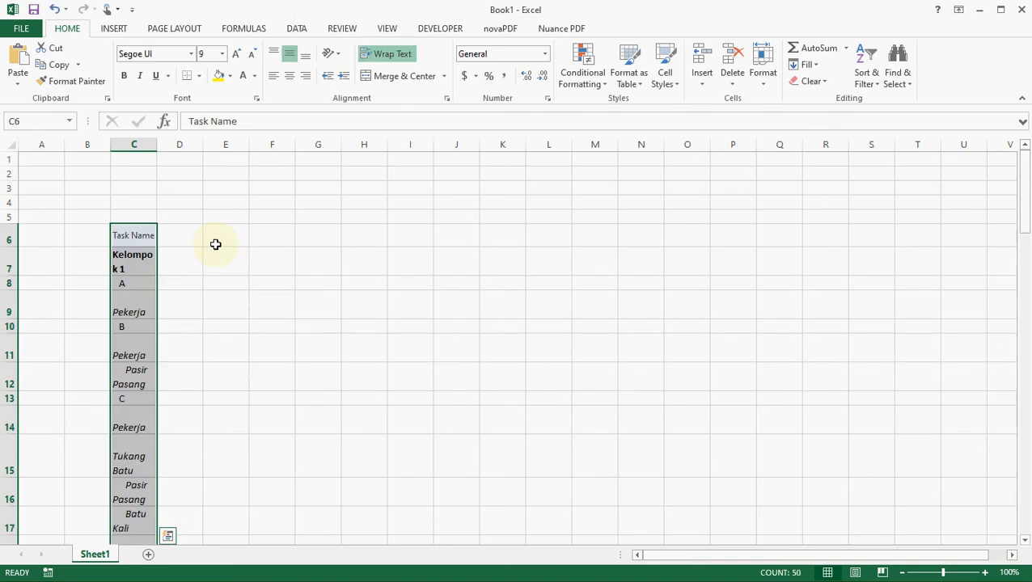
- Widen column C to fit the task names on single lines and autofit all row heights in the sheet
left_click_drag(157, 144, 232, 144)
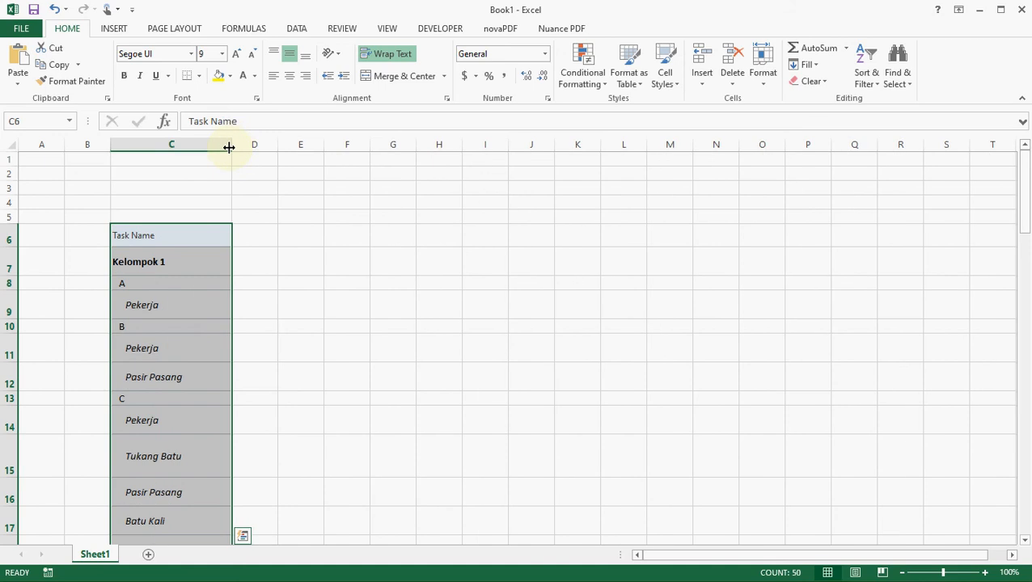
double_click(10, 275)
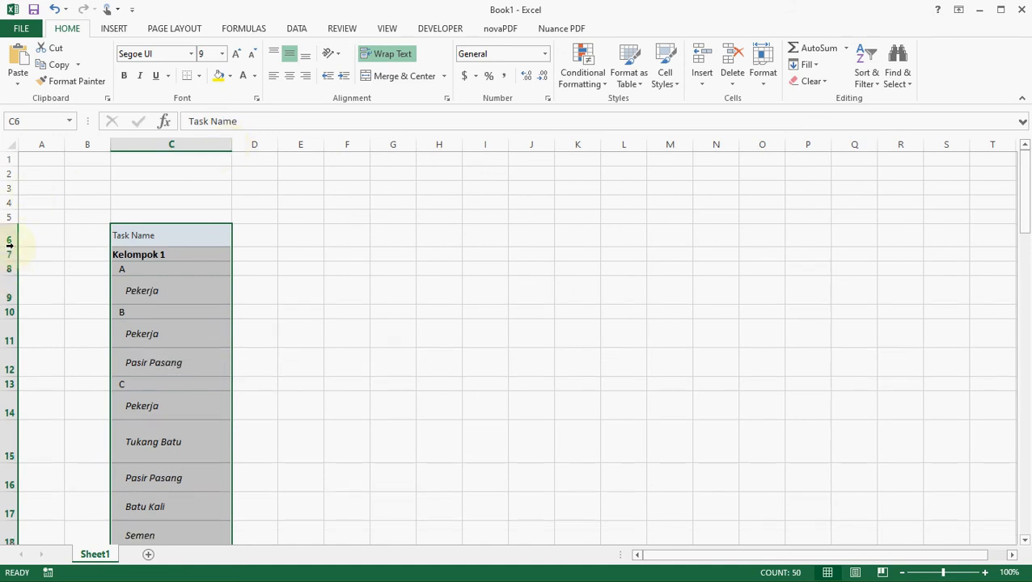
left_click(11, 145)
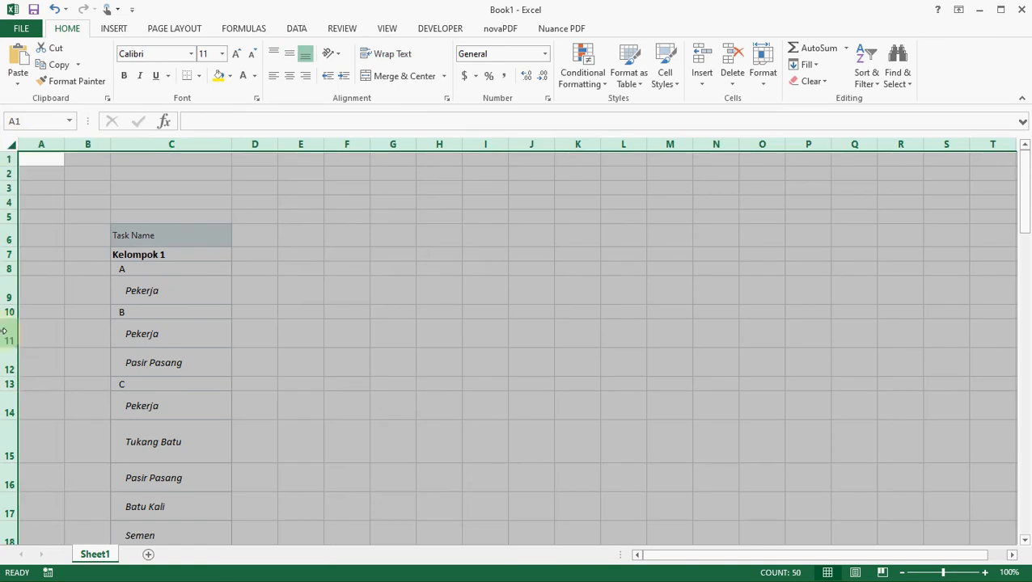
double_click(9, 305)
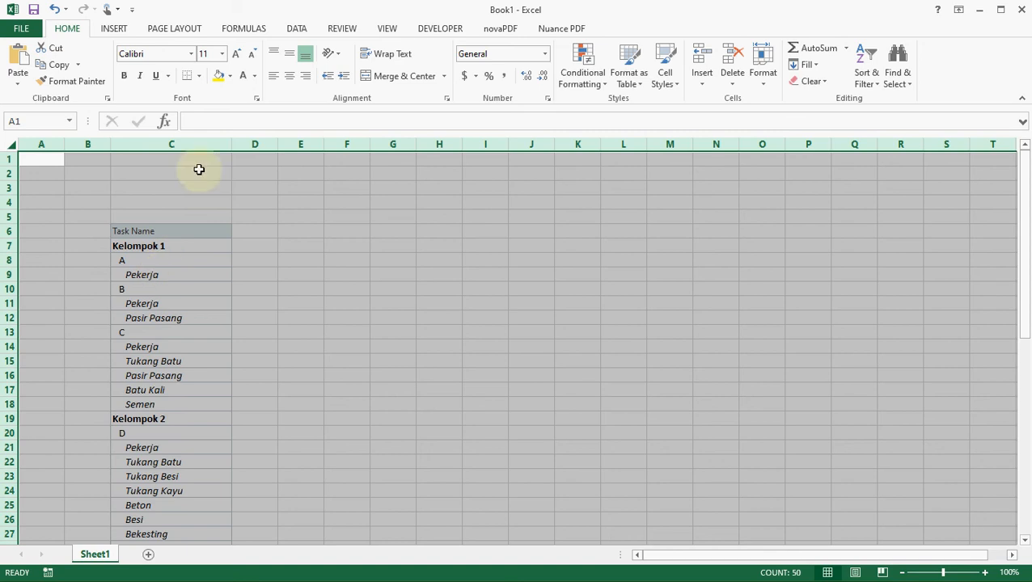
- Remove all borders and fill colour from the entire sheet
left_click(198, 78)
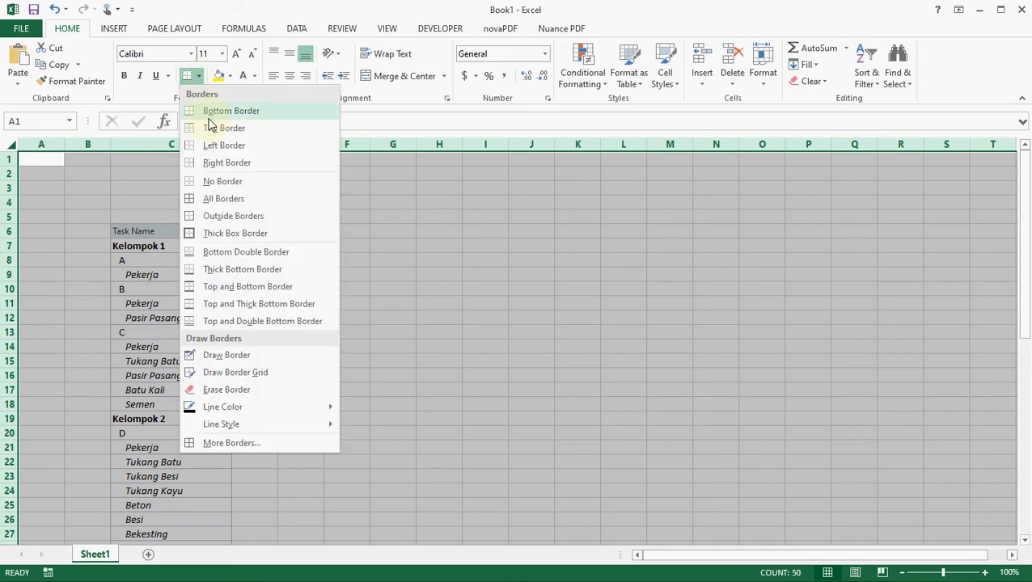
left_click(232, 183)
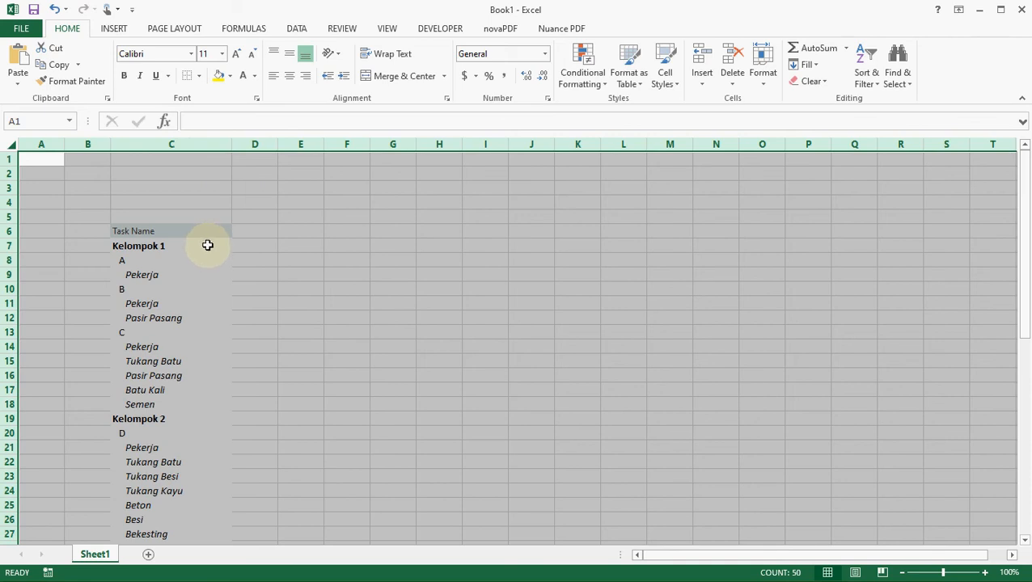
left_click(230, 76)
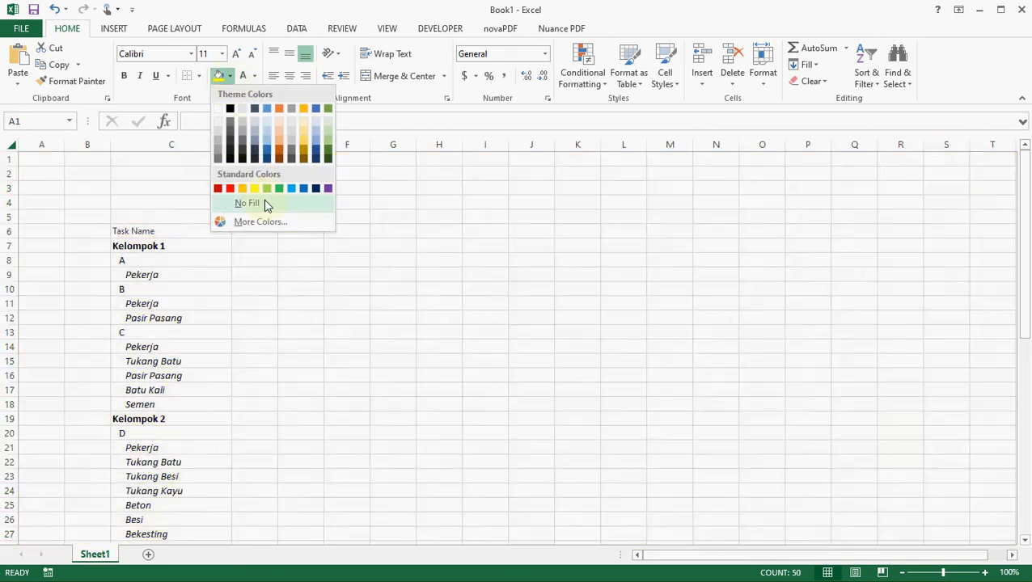
left_click(266, 204)
left_click(340, 237)
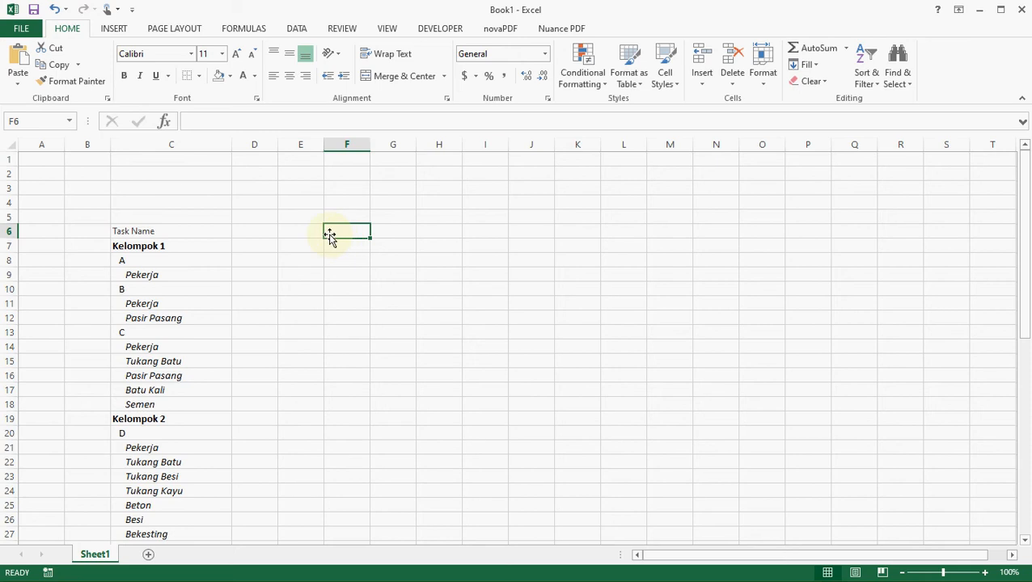
- Switch back to Microsoft Project and return to the first rows of the task usage table
key("alt+F11")
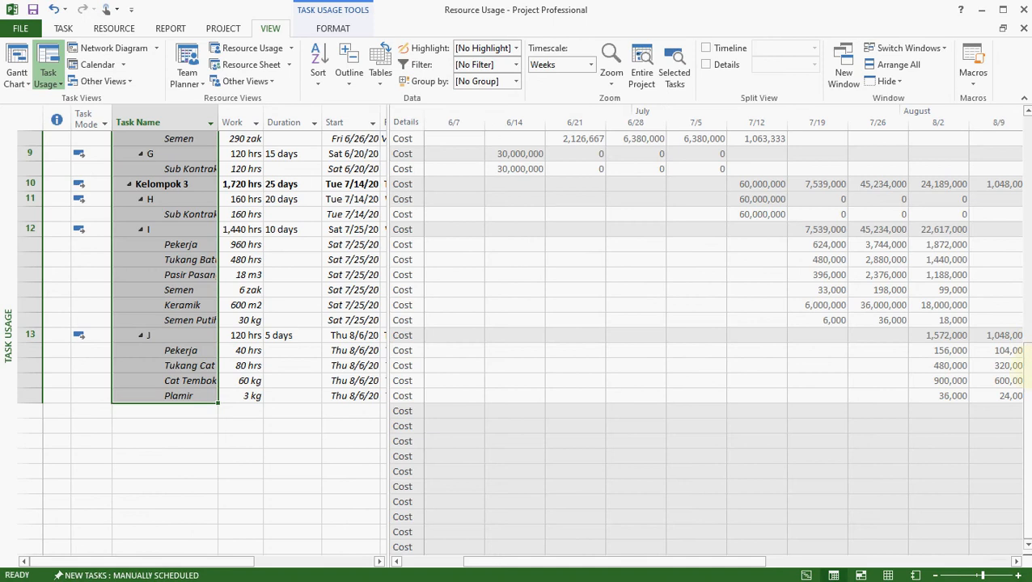
scroll(1026, 346, "up", 6)
scroll(1025, 243, "up", 5)
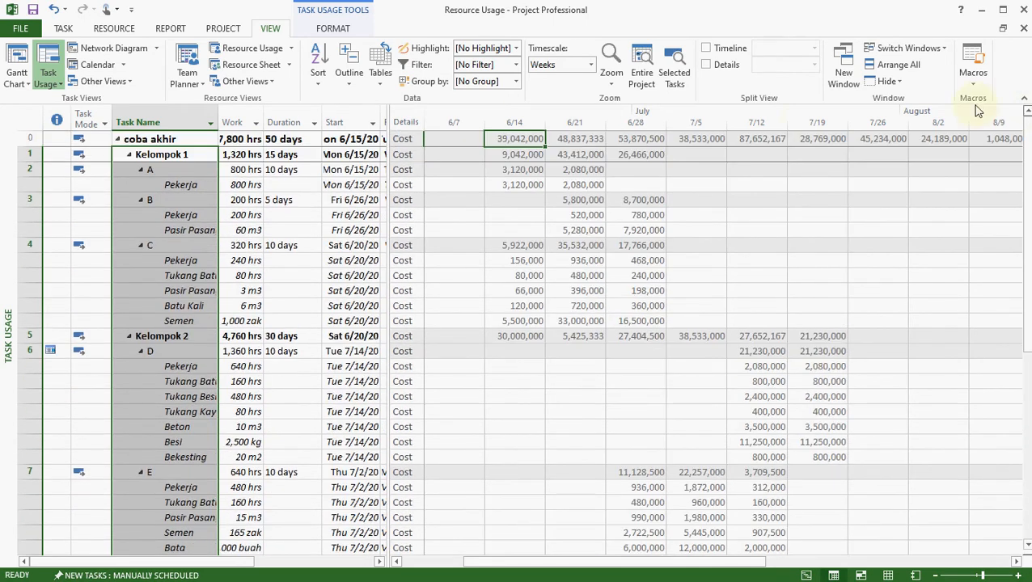
left_click(510, 156)
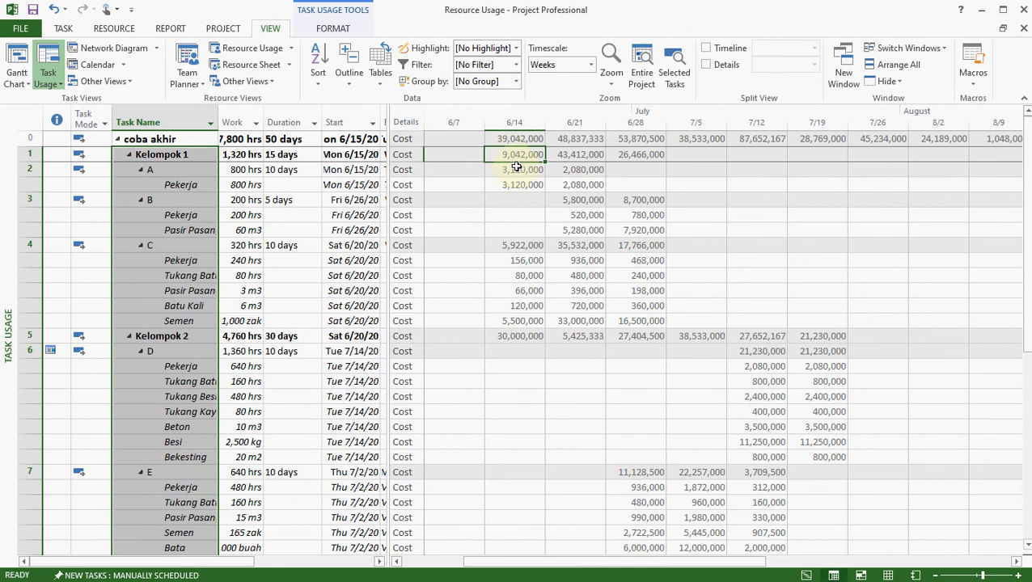
key("Up")
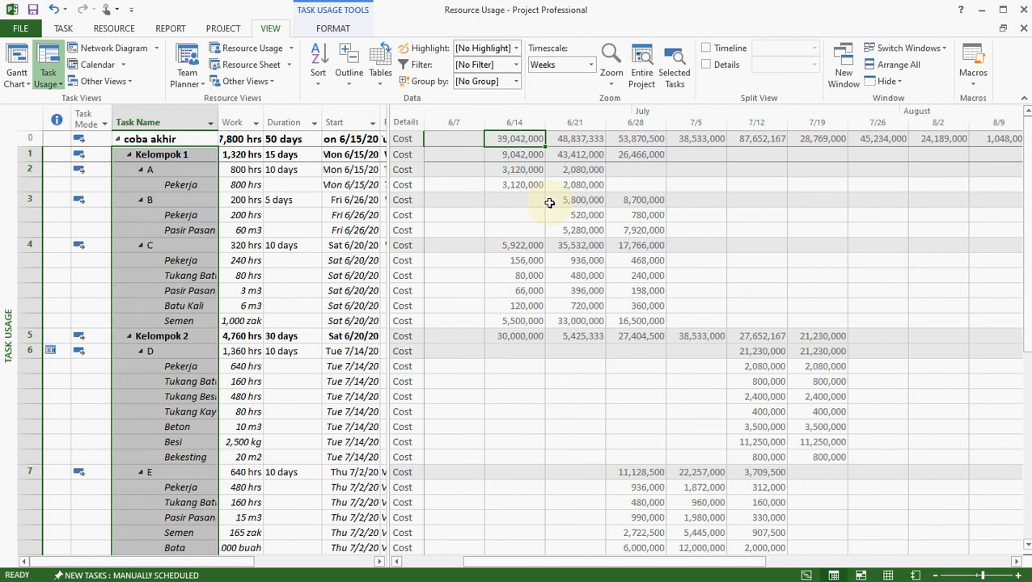
key("shift+Right")
key("shift+Right")
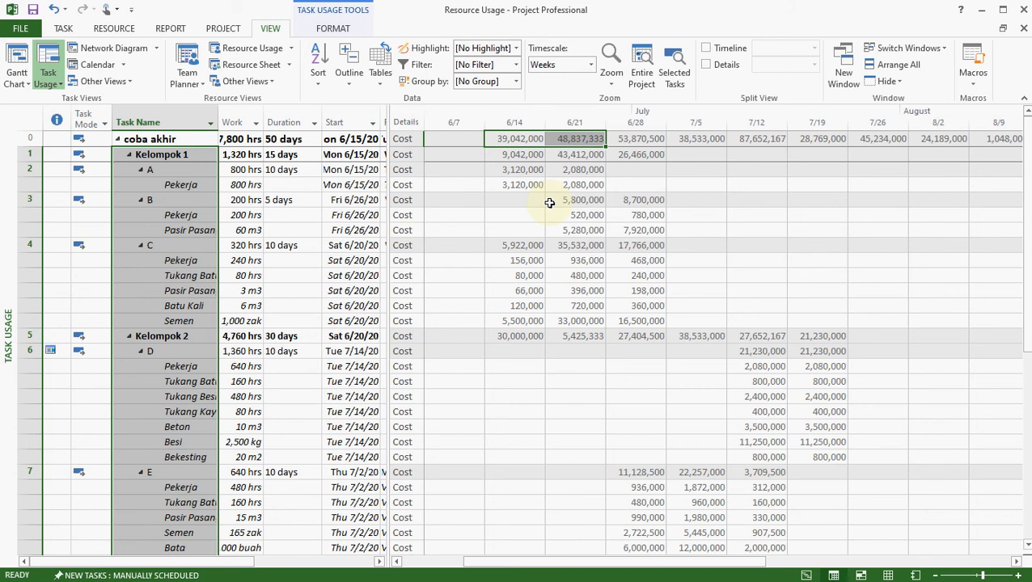
key("shift+Right")
key("shift+Right")
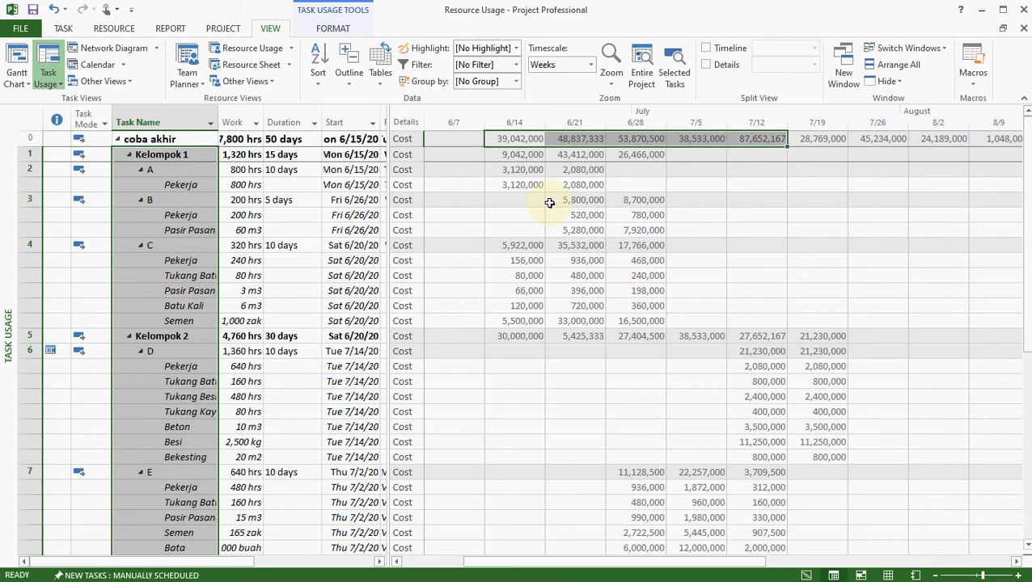
key("shift+Right")
key("shift+Right")
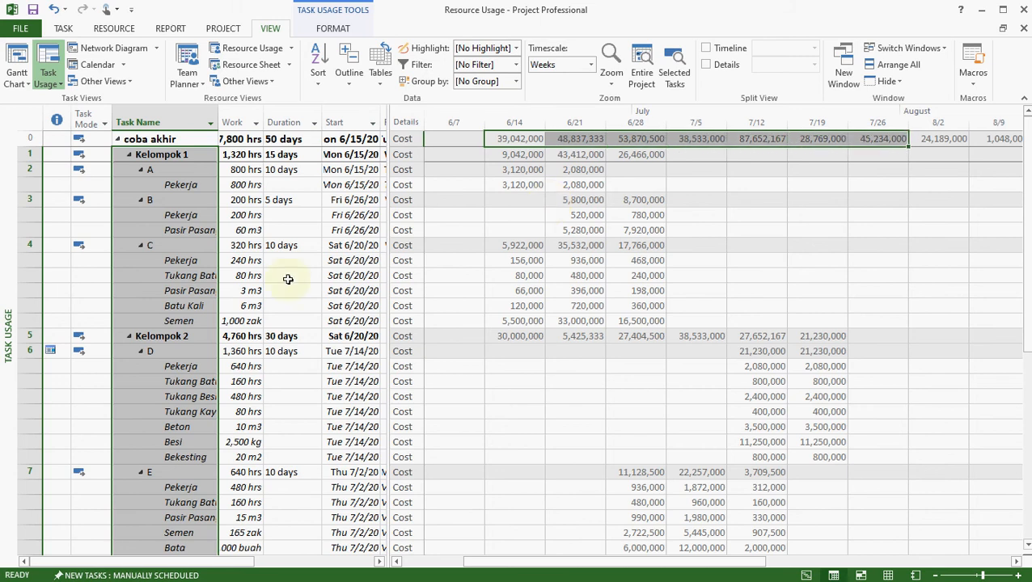
left_click(166, 251)
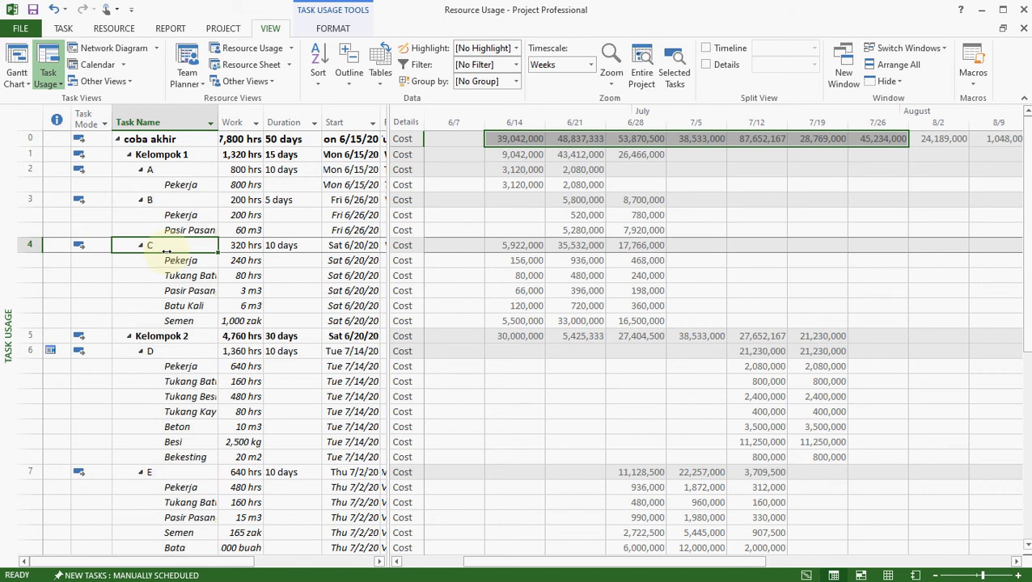
- Copy the weekly cost cells from 6/14 to 8/9 for all rows, from the project summary to the last resource, Plamir
left_click(523, 138)
key("shift+Right")
key("shift+Right")
key("shift+Right")
key("shift+Right")
key("shift+Right")
key("shift+Right")
key("shift+Right")
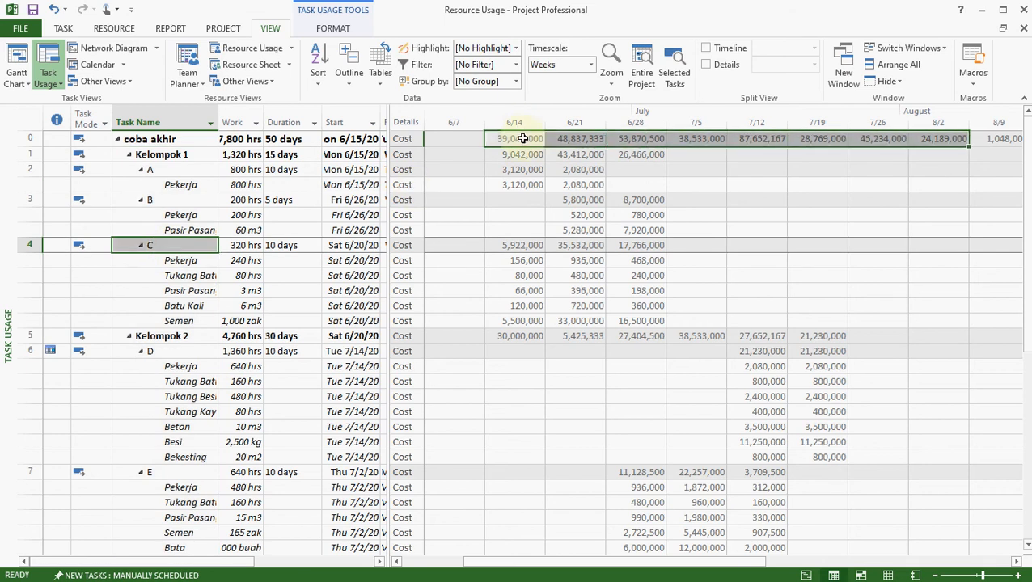
key("shift+Right")
key("shift+Down")
key("shift+Down")
key("shift+Down")
key("shift+Down")
key("shift+Down")
key("shift+Down")
key("shift+Down")
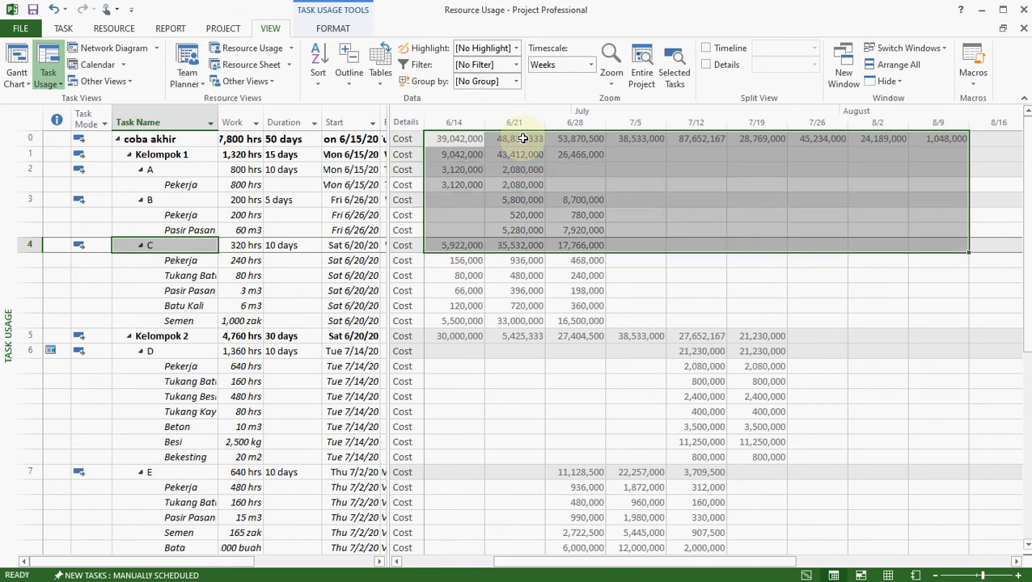
key("shift+Down")
key("shift+Down")
key("shift+Down")
key("shift+Down")
key("shift+Down")
key("shift+Down")
key("shift+Down")
key("shift+Down")
key("shift+Down")
key("shift+Down")
key("shift+Down")
key("shift+Down")
key("shift+Down")
key("shift+Down")
key("shift+Down")
key("shift+Down")
key("shift+Down")
key("shift+Down")
key("shift+Down")
key("shift+Down")
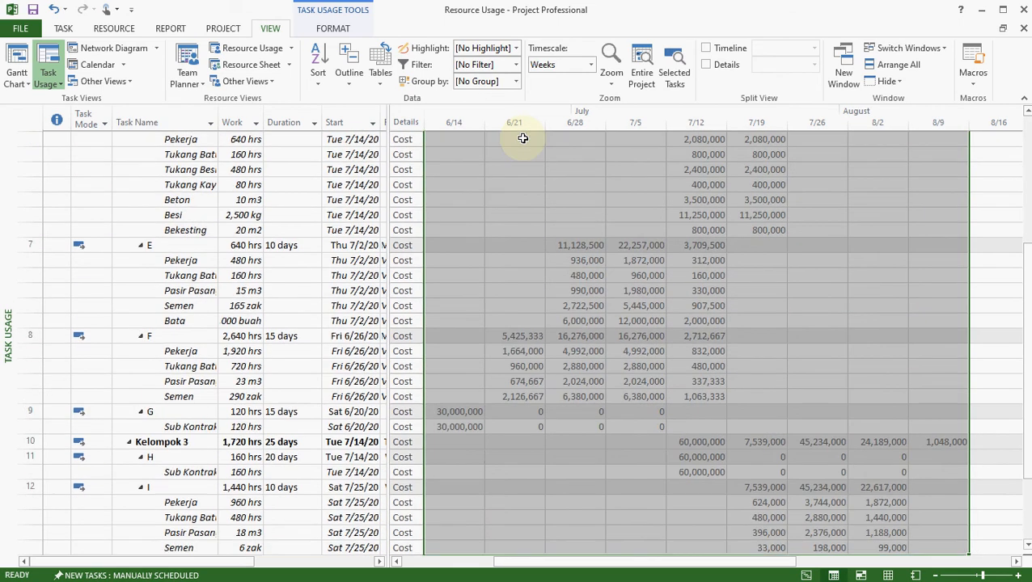
key("shift+Down")
key("shift+Down")
key("shift+Down")
key("shift+Down")
key("shift+Down")
key("shift+Down")
key("shift+Down")
key("shift+Down")
key("shift+Down")
key("shift+Down")
key("shift+Down")
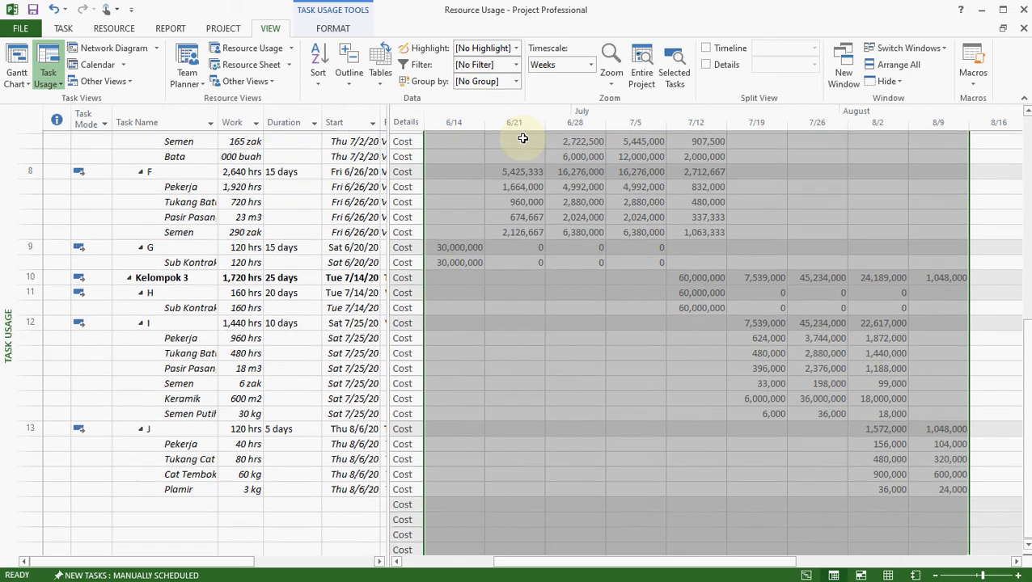
key("shift+Up")
key("shift+Up")
key("shift+Up")
key("shift+Up")
key("shift+Up")
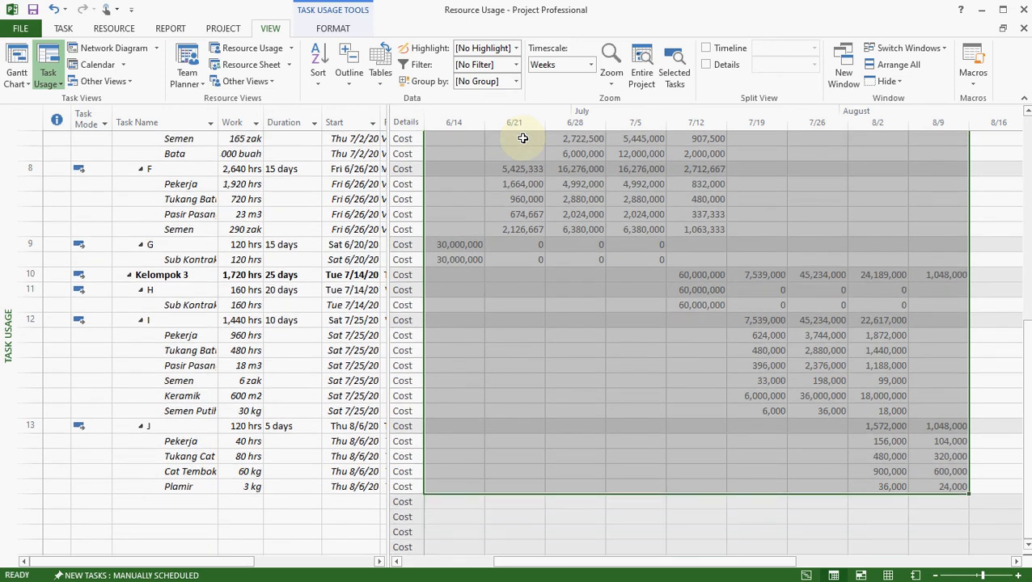
- Switch to the Excel workbook and paste the copied weekly costs starting at cell D6
key("alt+Tab")
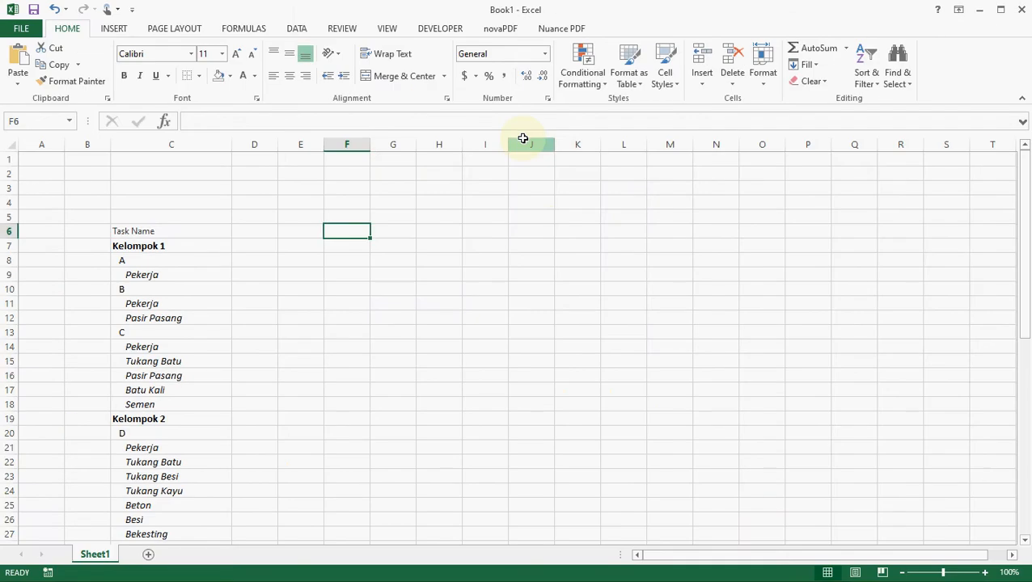
left_click(266, 232)
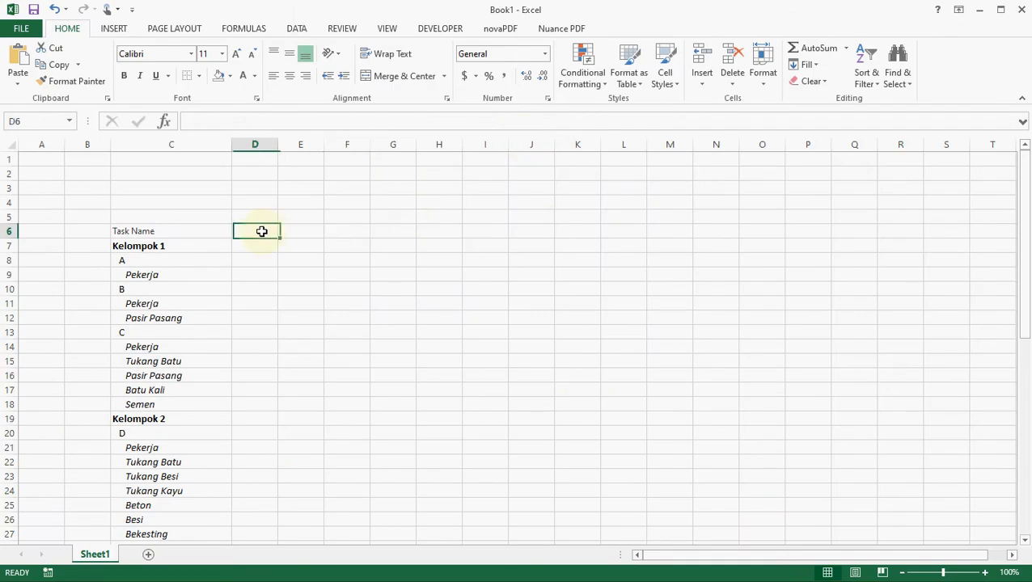
key("ctrl+v")
key("ctrl+q")
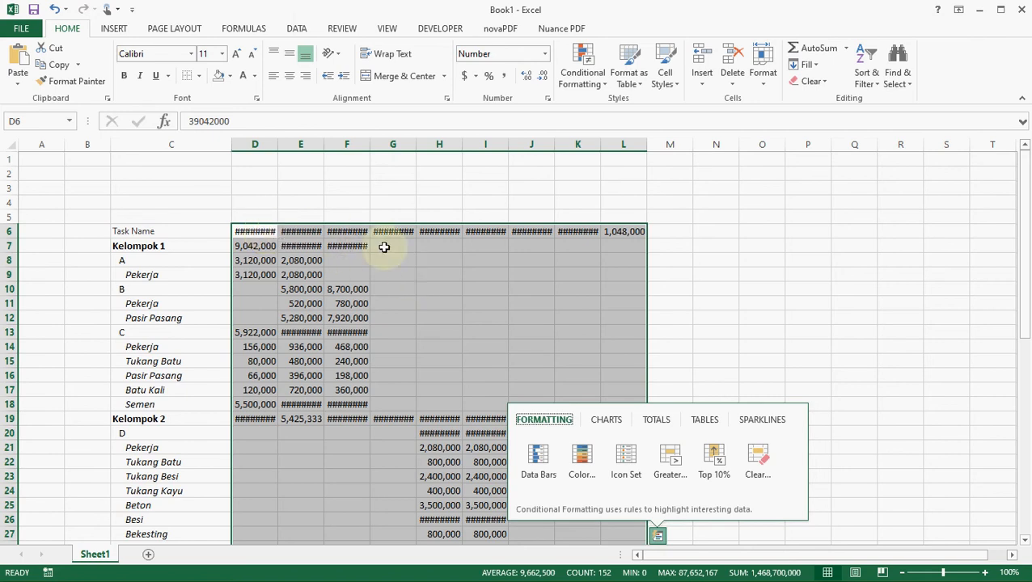
left_click(445, 298)
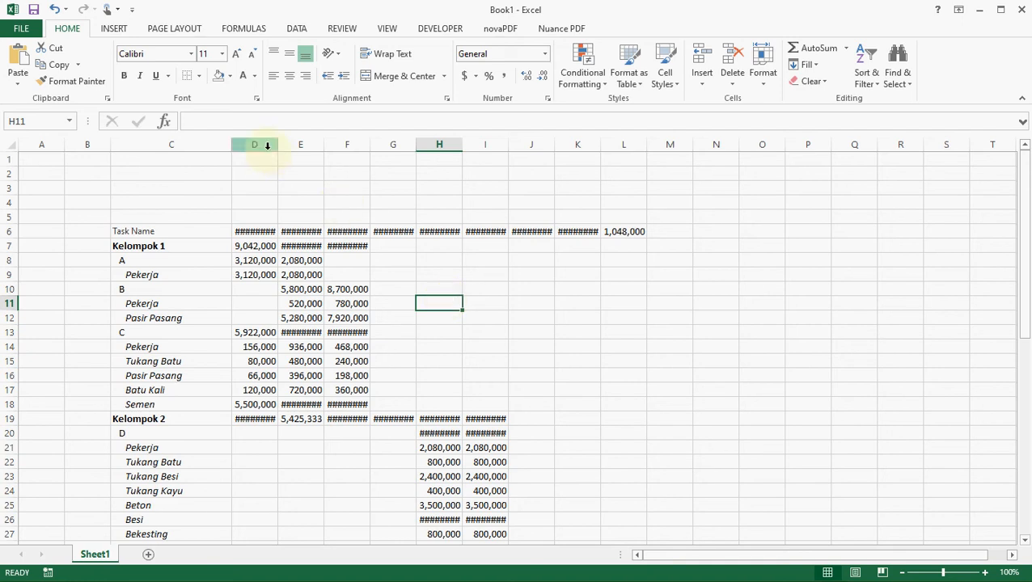
- Set the width of columns D to L to 12
left_click_drag(268, 145, 613, 145)
right_click(613, 145)
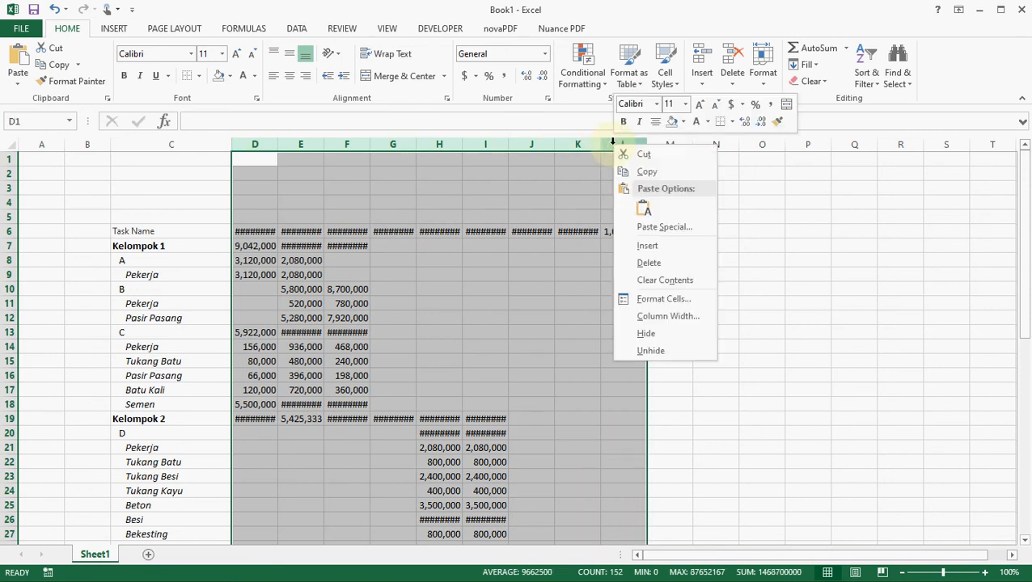
left_click(660, 319)
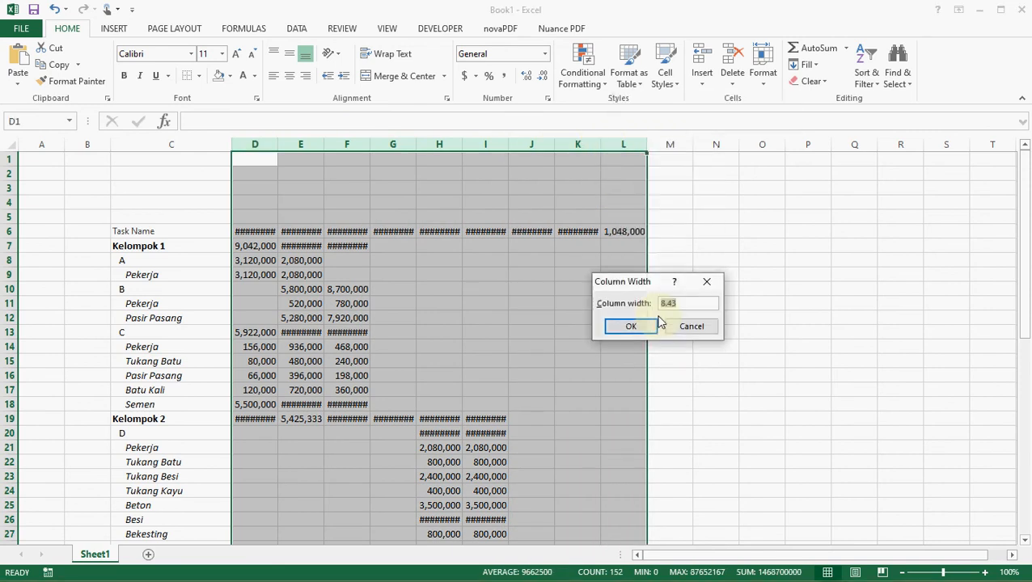
type("12")
left_click(652, 324)
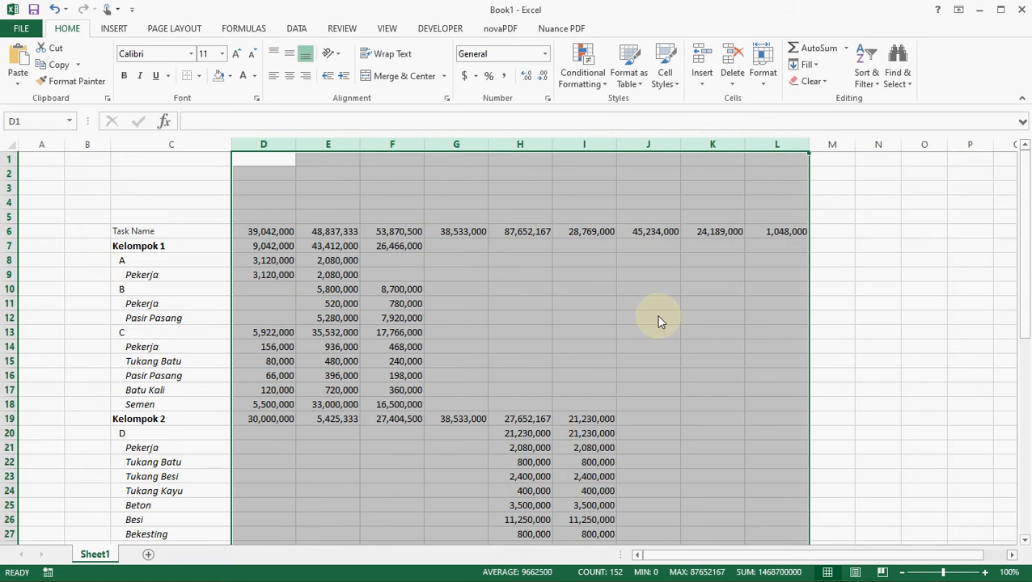
- Clear the project's total weekly costs from D6:L6 in the Task Name row
key("Down")
key("Down")
key("Down")
key("Down")
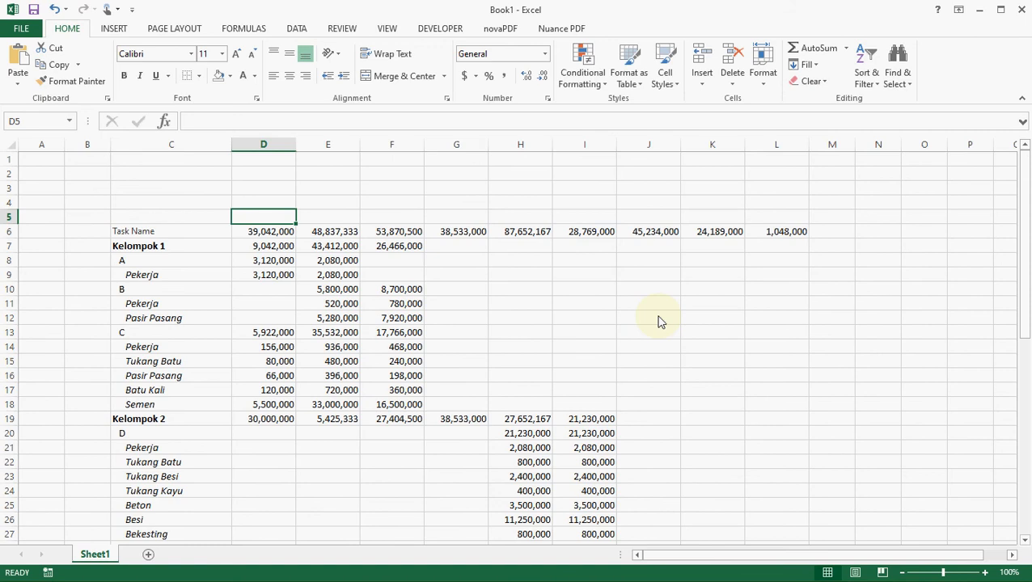
key("Down")
key("Left")
key("Left")
key("Right")
key("Right")
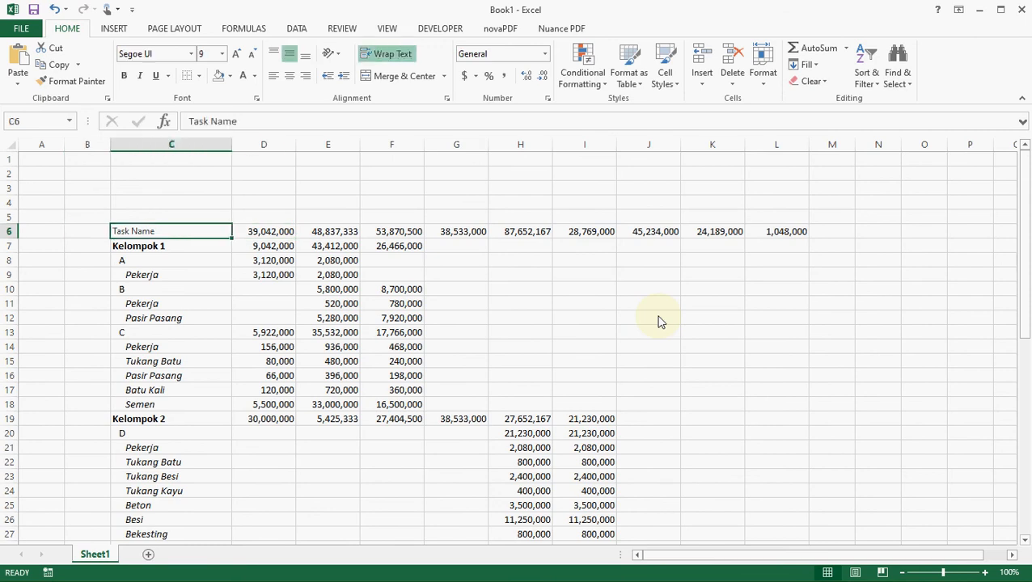
key("shift+Right")
key("shift+Right")
key("shift+Right")
key("shift+Right")
key("shift+Right")
key("shift+Right")
key("shift+Right")
key("shift+Right")
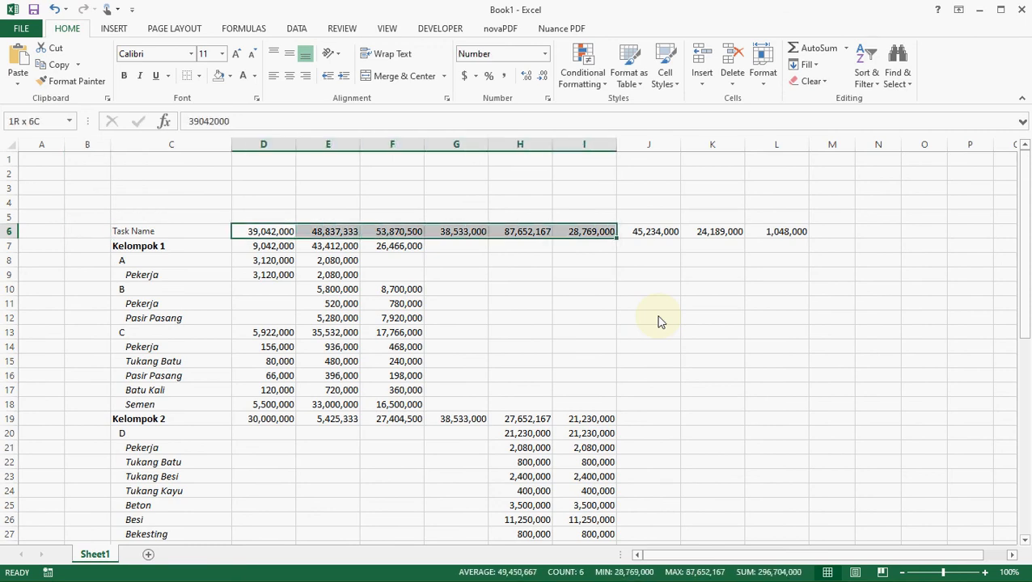
key("Delete")
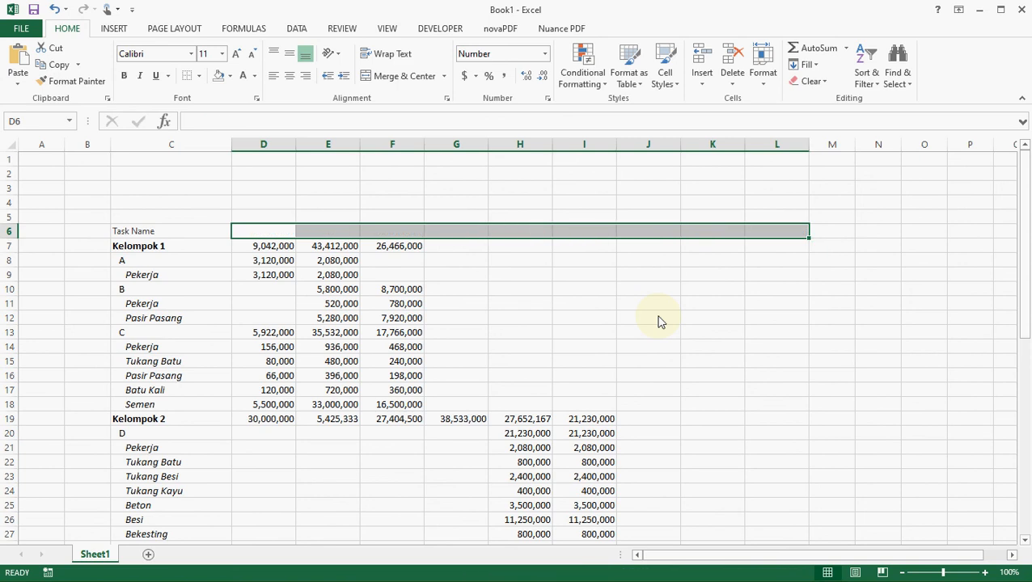
key("Down")
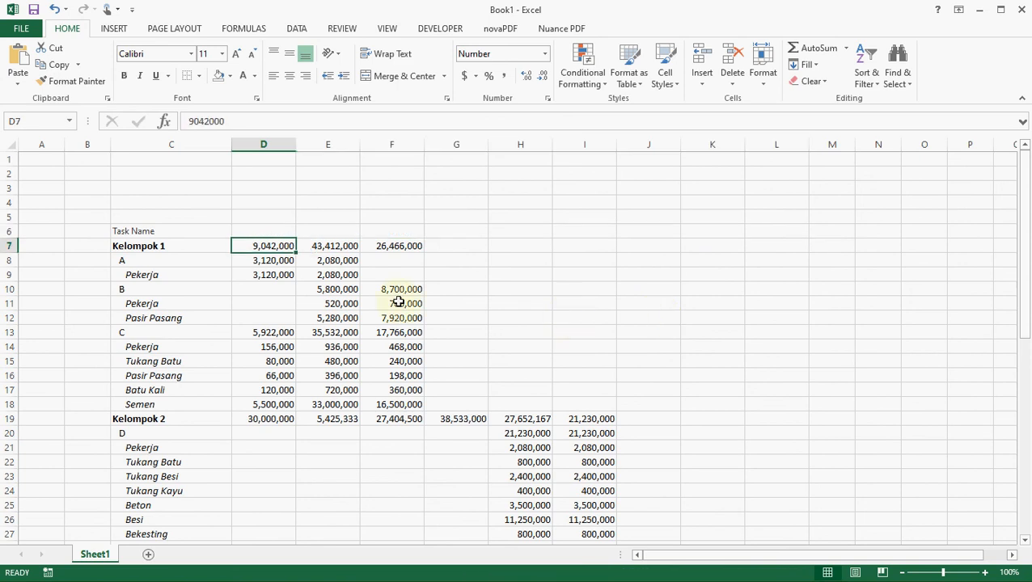
- Delete the resource rows beneath tasks A and B
left_click(8, 275)
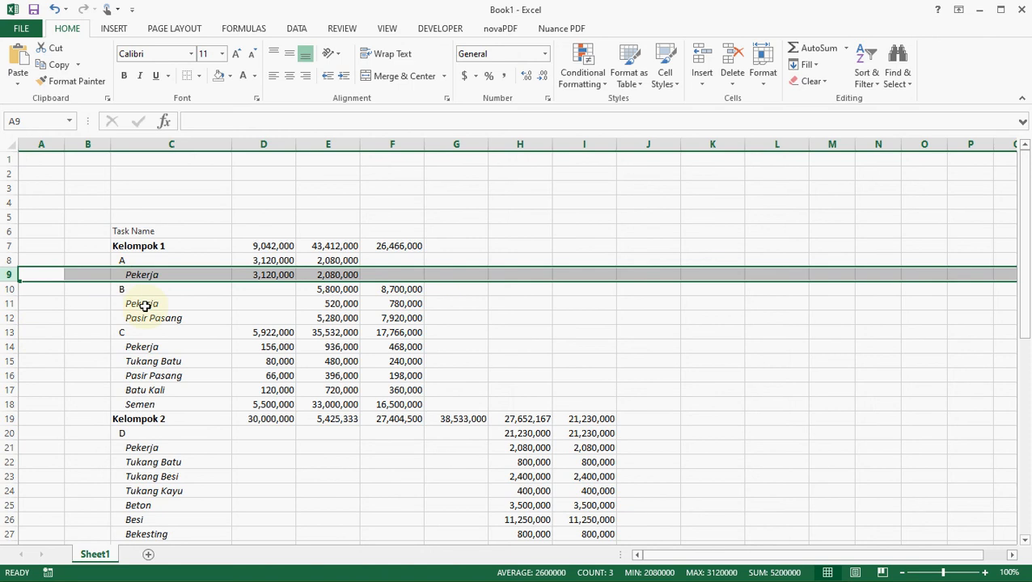
key("alt+e")
key("d")
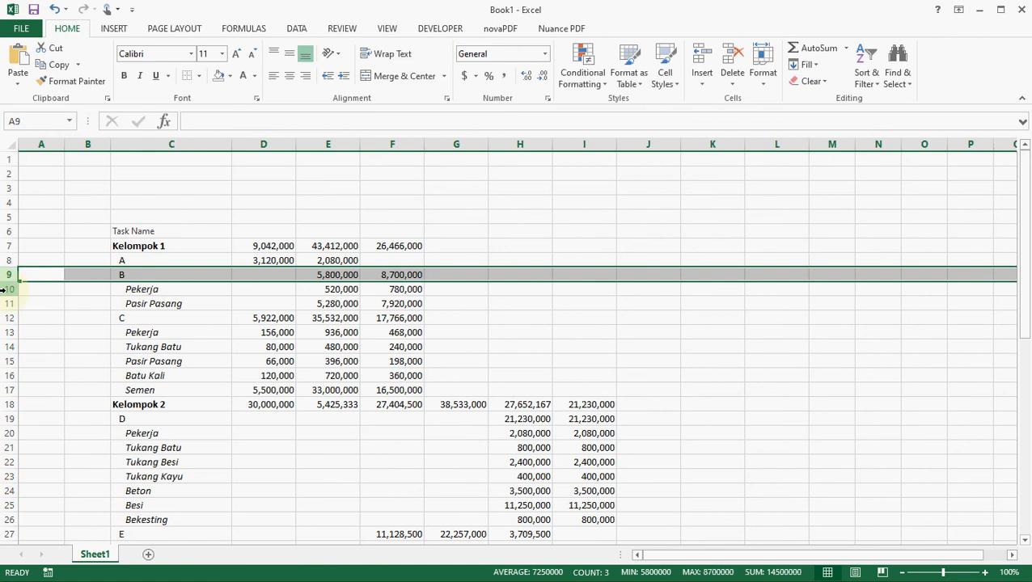
left_click_drag(9, 290, 8, 304)
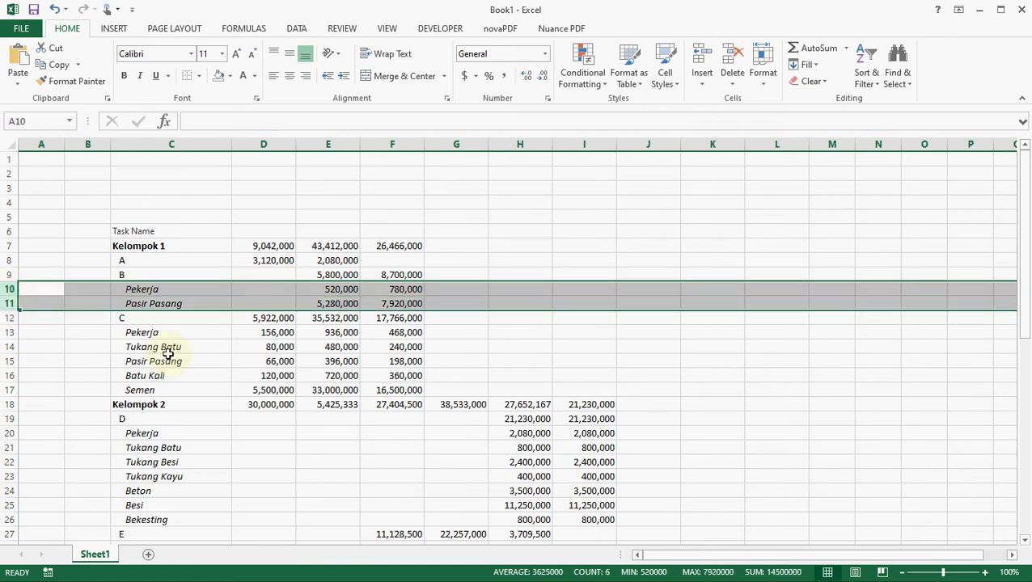
key("alt+e")
key("d")
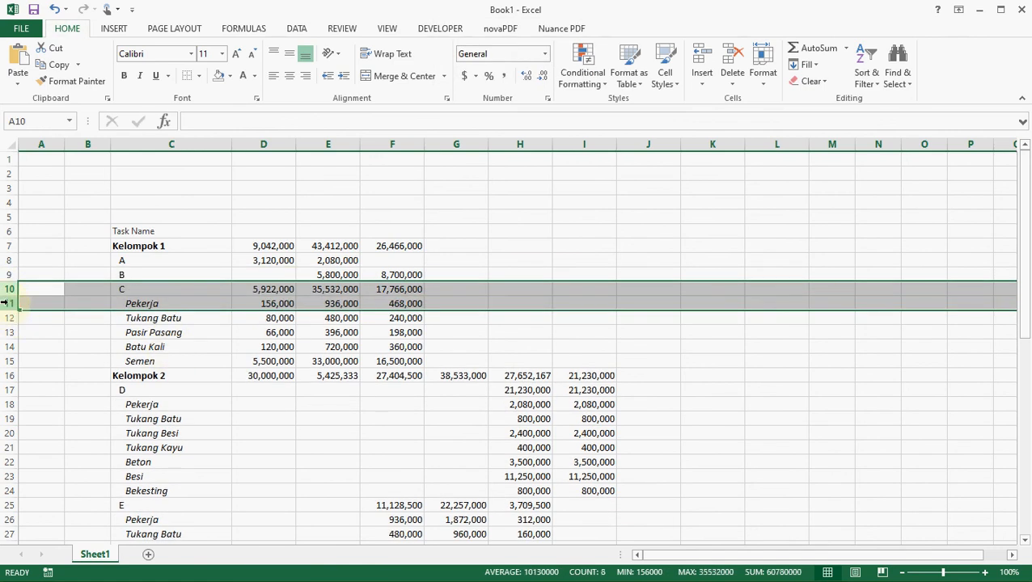
- Delete the five resource rows beneath task C, from Pekerja to Semen
left_click(5, 303)
key("shift+Down")
key("shift+Down")
key("shift+Down")
key("shift+Down")
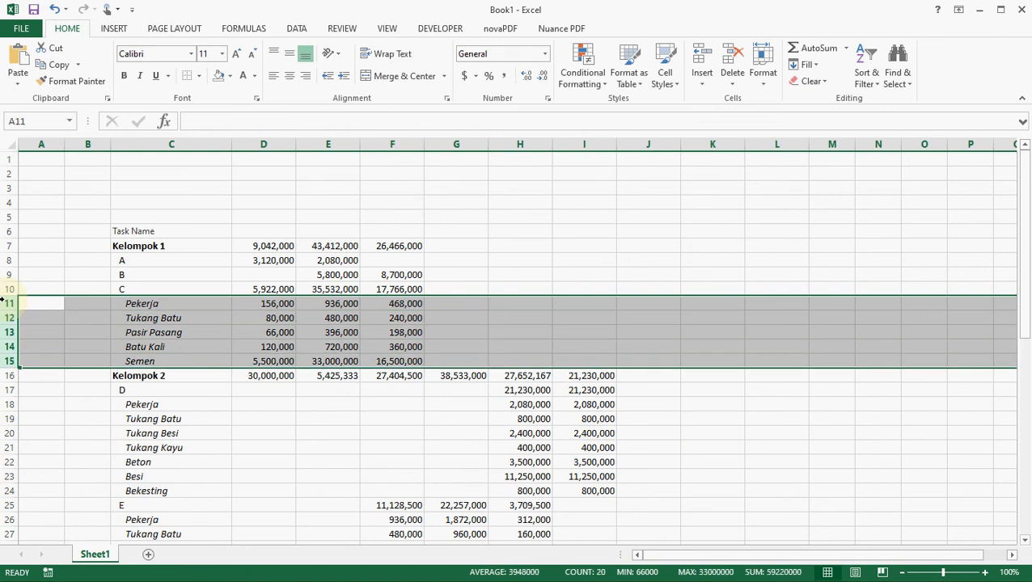
key("alt+e")
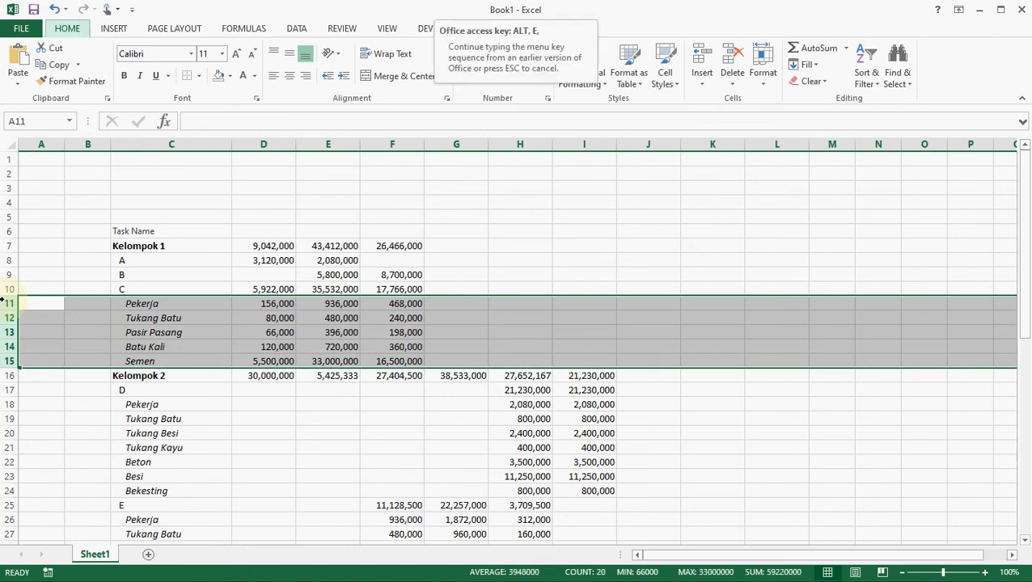
key("d")
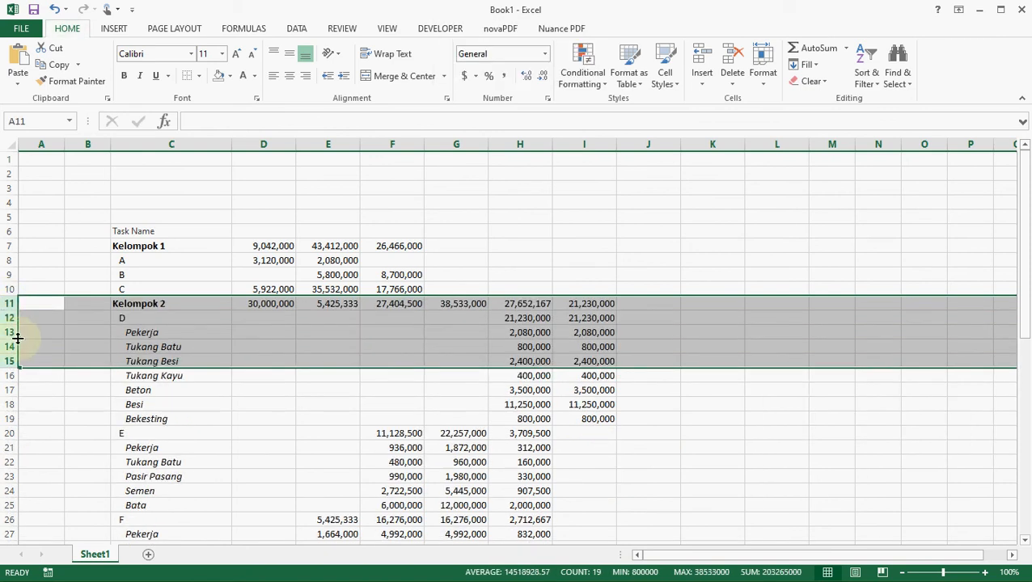
- Delete the resource rows beneath task D, from Pekerja to Bekesting, and those beneath task E, from Pekerja to Bata
left_click_drag(8, 332, 8, 419)
key("alt+e")
key("d")
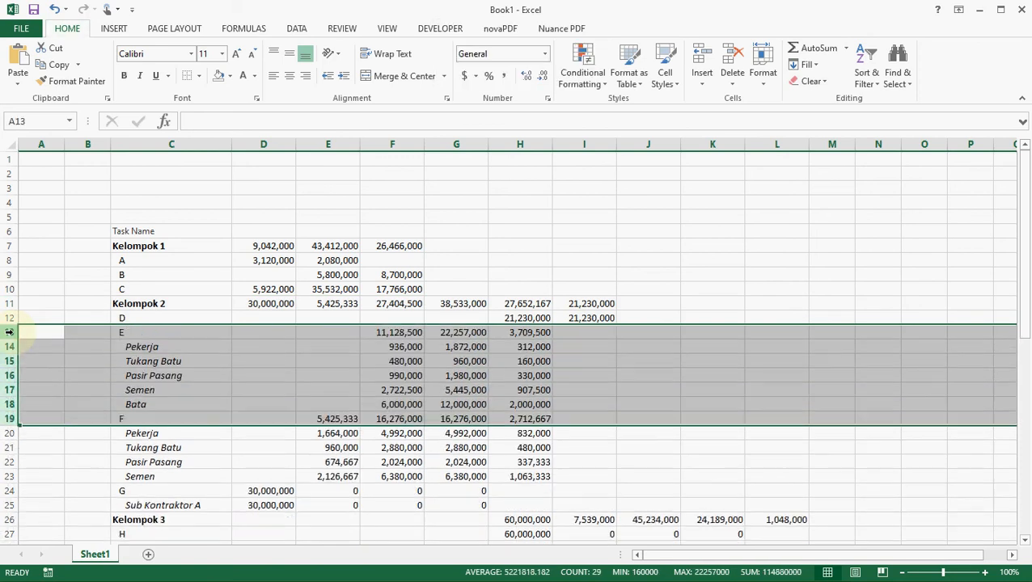
left_click_drag(10, 346, 10, 404)
key("alt+e")
key("d")
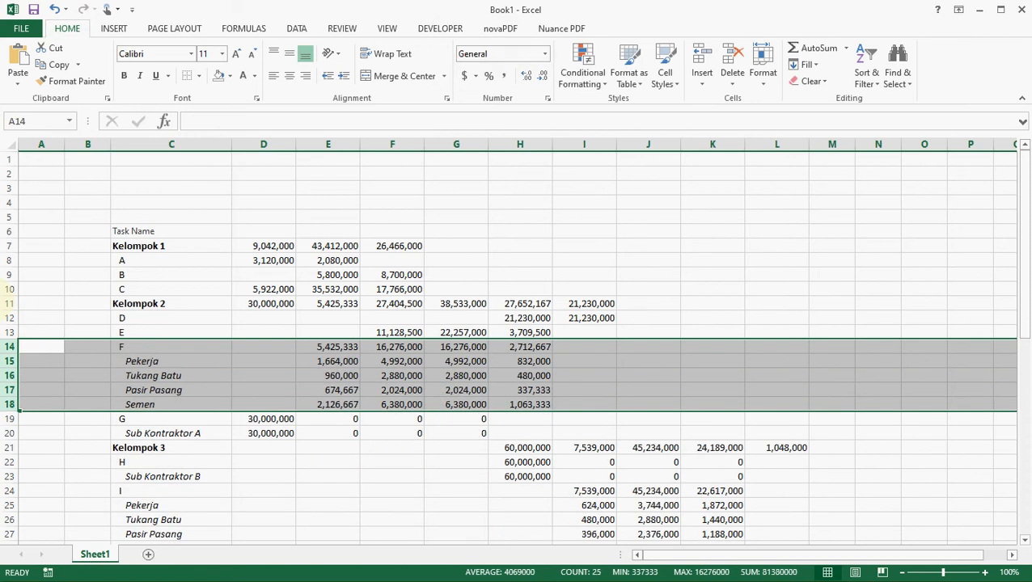
- Delete the four resource rows beneath task F, from Pekerja to Semen
left_click(8, 360)
key("shift+Down")
key("shift+Down")
key("shift+Down")
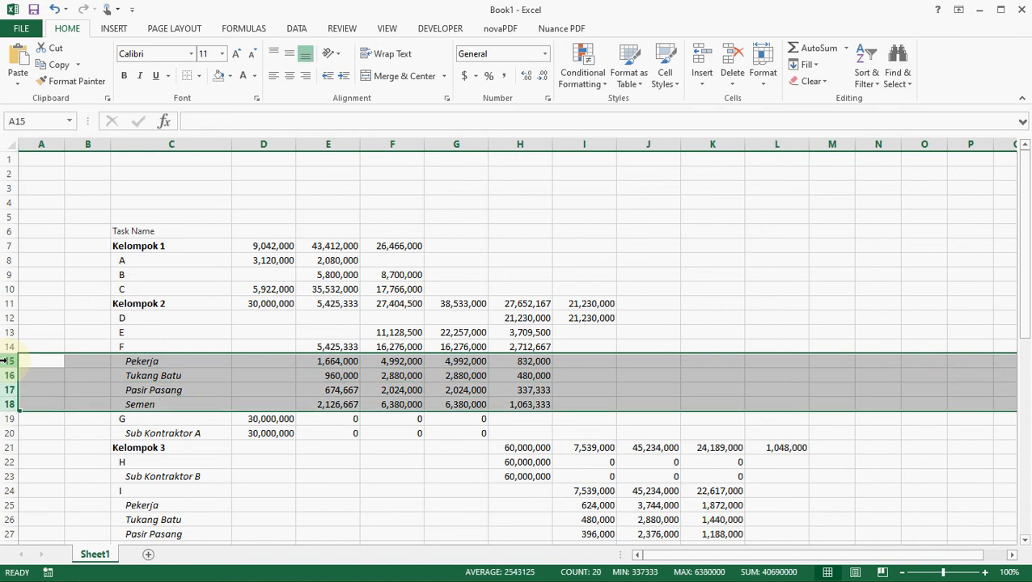
key("alt+e")
key("d")
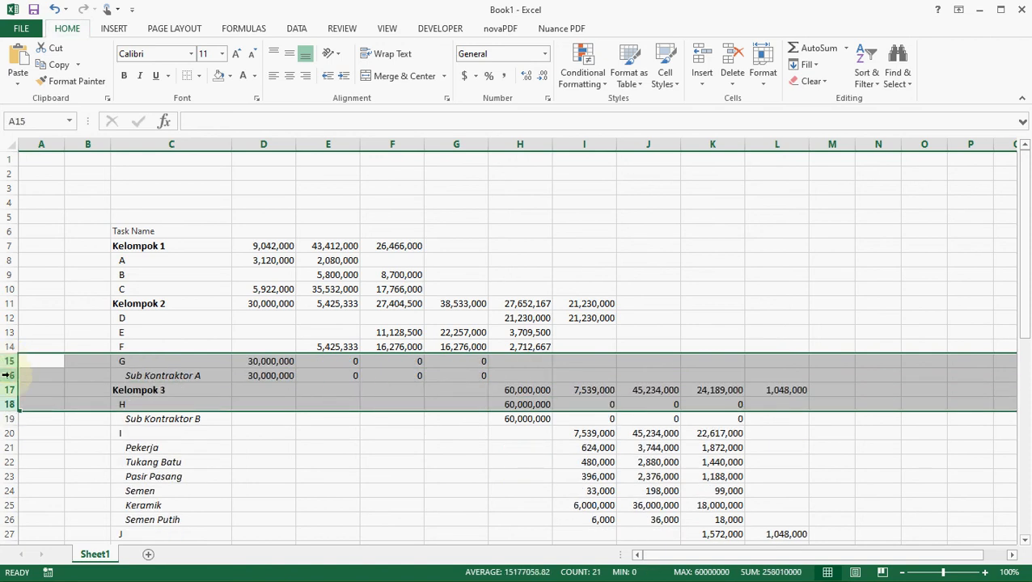
- Delete the Sub Kontraktor A and Sub Kontraktor B rows beneath tasks G and H together
left_click(9, 375)
left_click(11, 415, "ctrl")
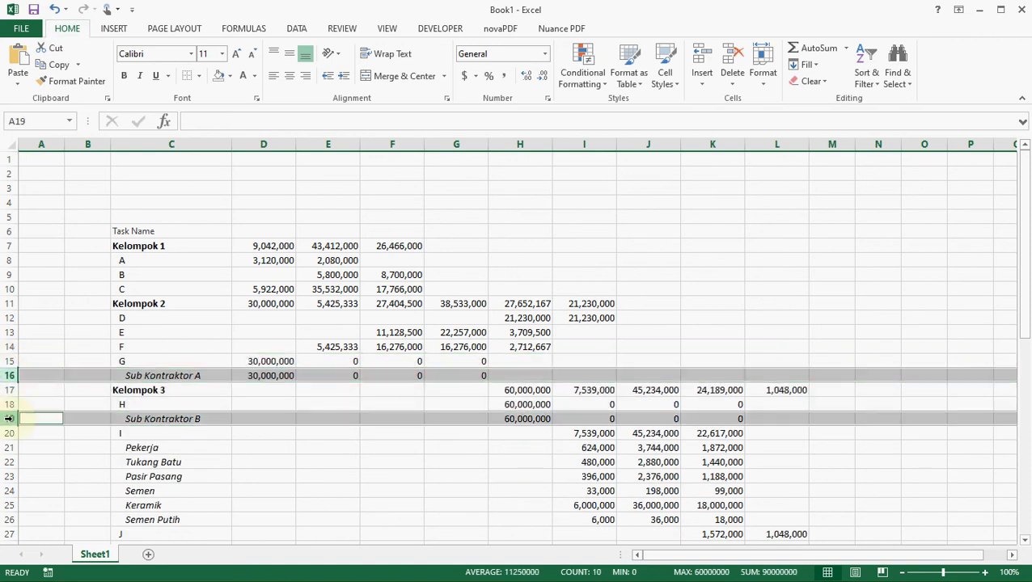
key("alt+e")
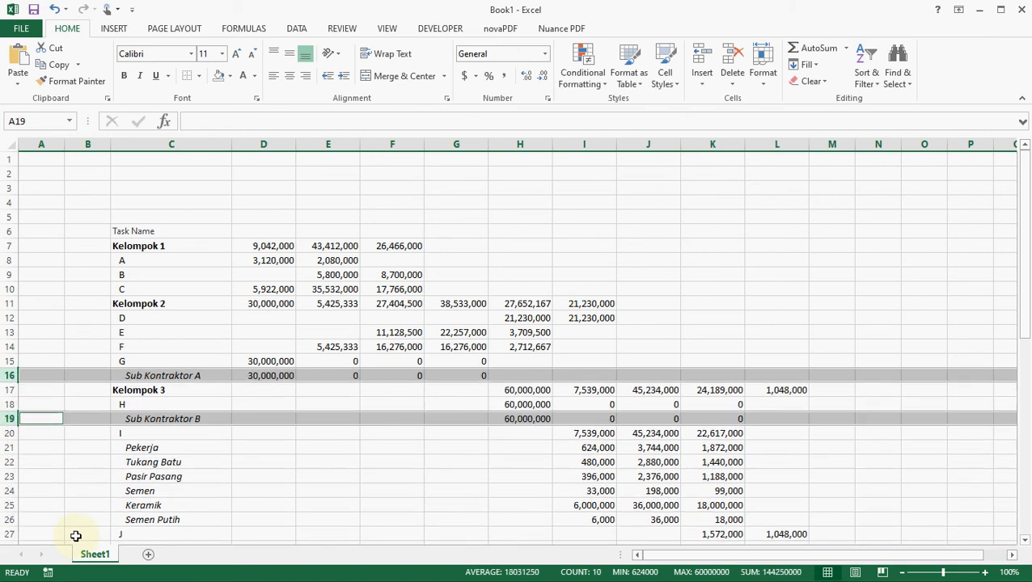
key("d")
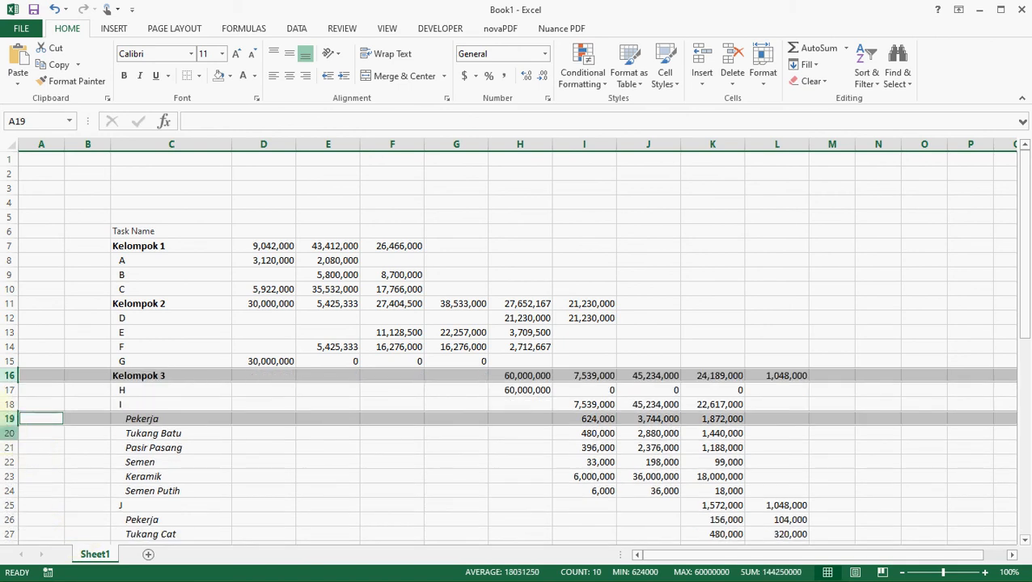
- Delete the resource rows beneath task I, from Pekerja to Semen Putih, and those beneath task J, from Pekerja to Plamir
left_click(8, 419)
left_click_drag(8, 419, 9, 491)
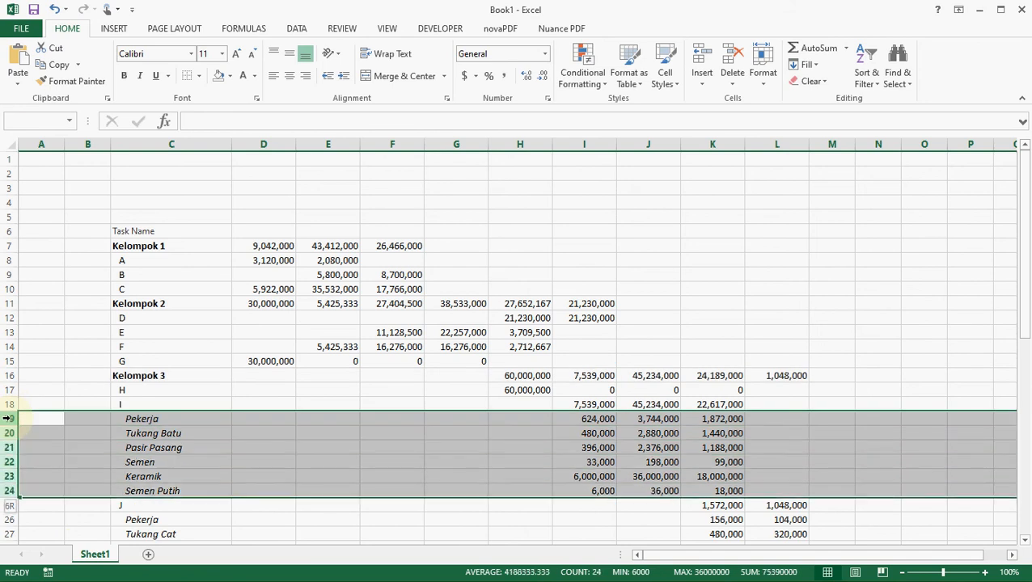
key("alt+e")
key("d")
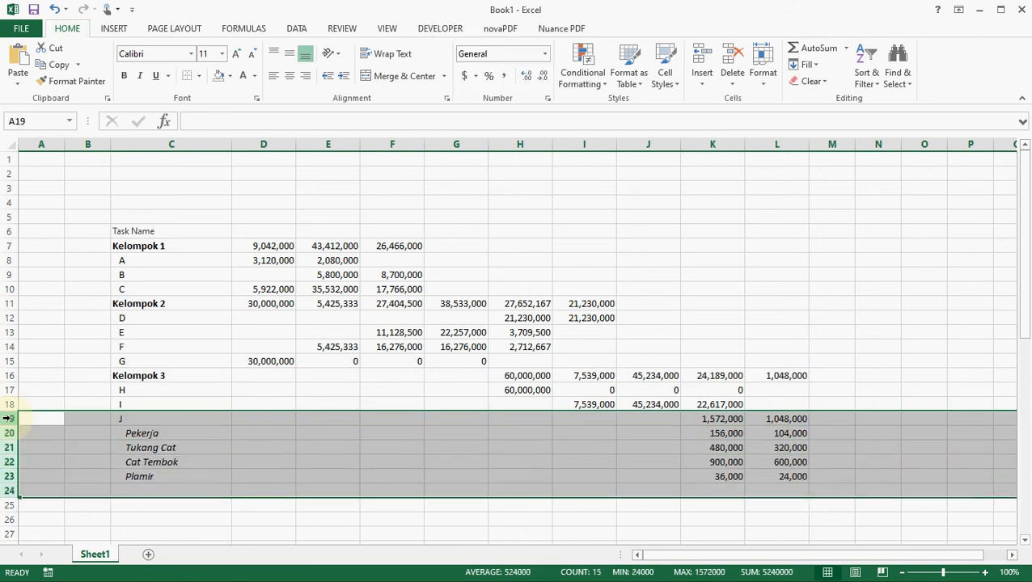
left_click_drag(8, 433, 8, 491)
key("alt+e")
key("d")
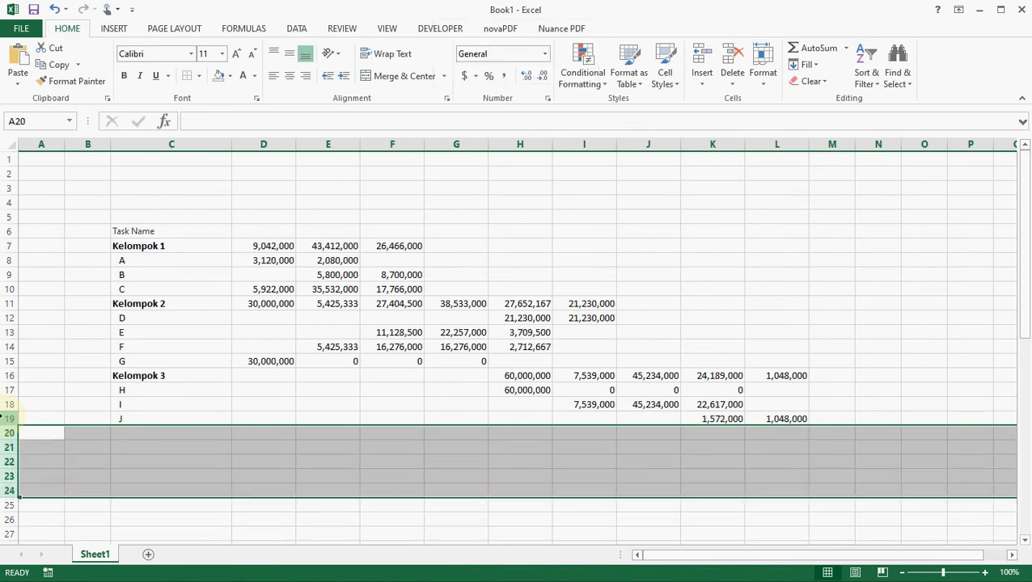
key("Up")
key("Up")
key("Up")
key("Up")
key("Up")
key("Right")
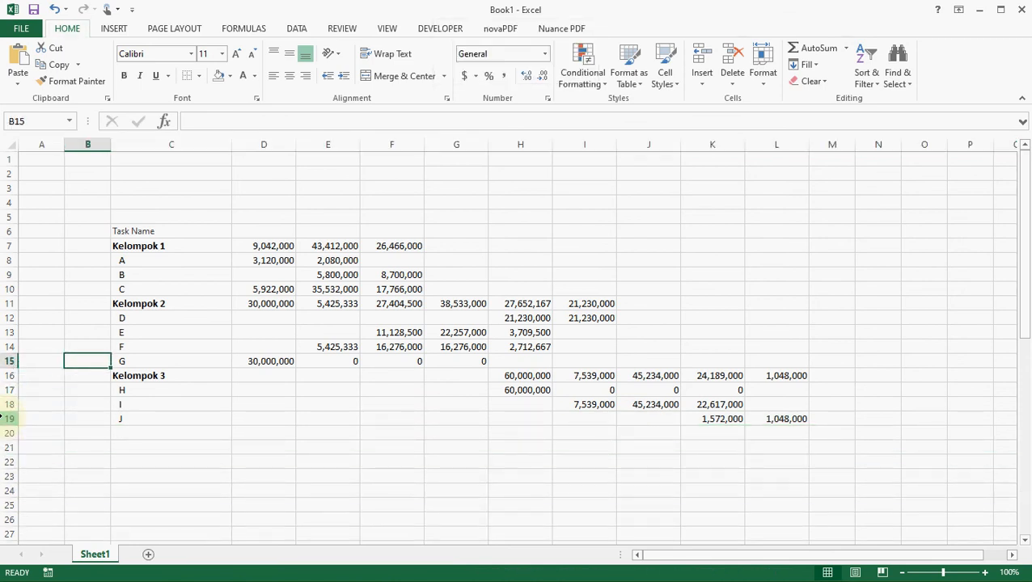
- Clear the three weekly cost subtotals in the Kelompok 1 row, cells D7 to F7
key("Right")
key("Right")
key("Up")
key("Up")
key("Up")
key("Up")
key("Up")
key("Up")
key("Up")
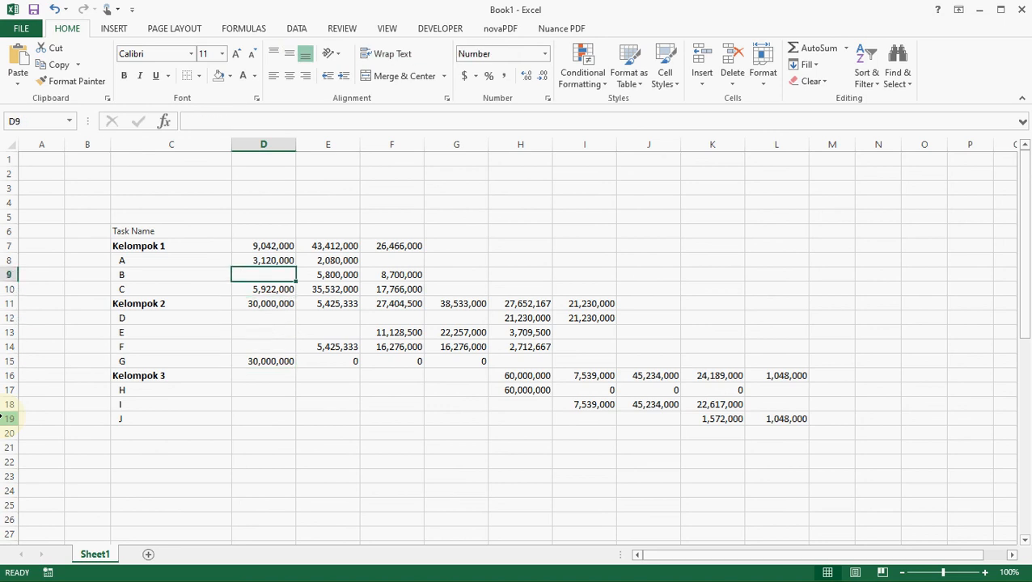
key("Right")
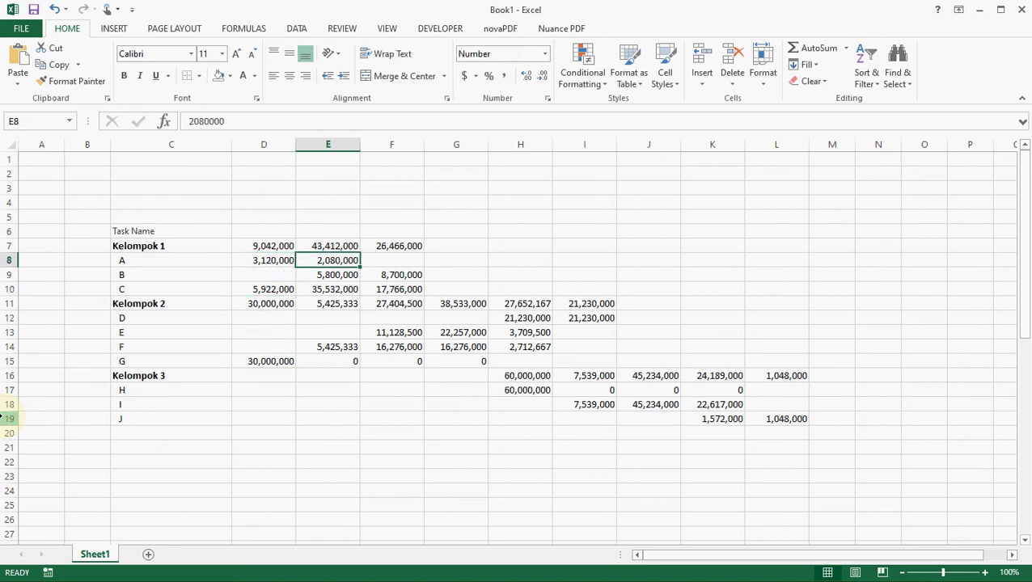
key("Up")
key("Left")
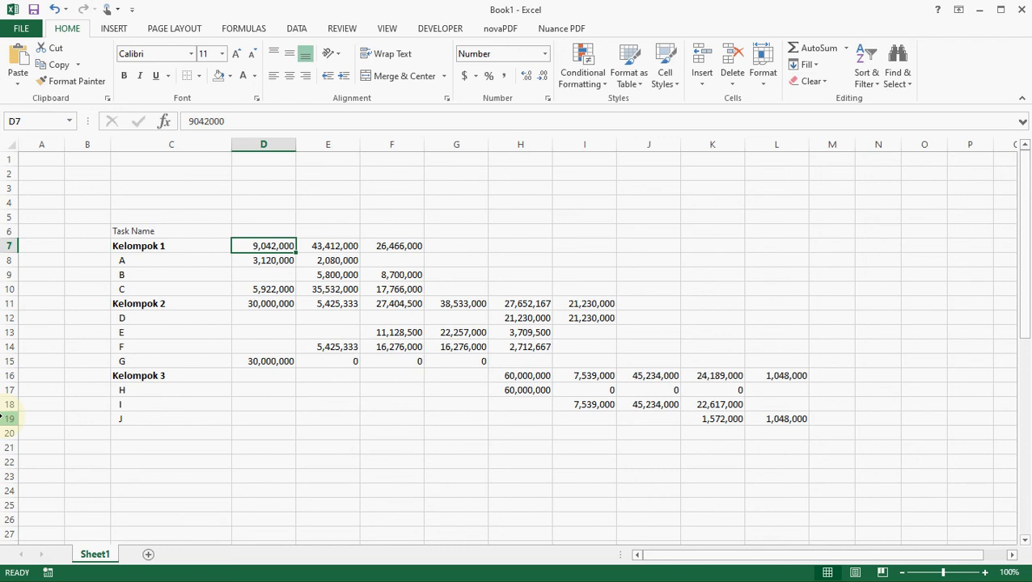
key("shift+Right")
key("shift+Right")
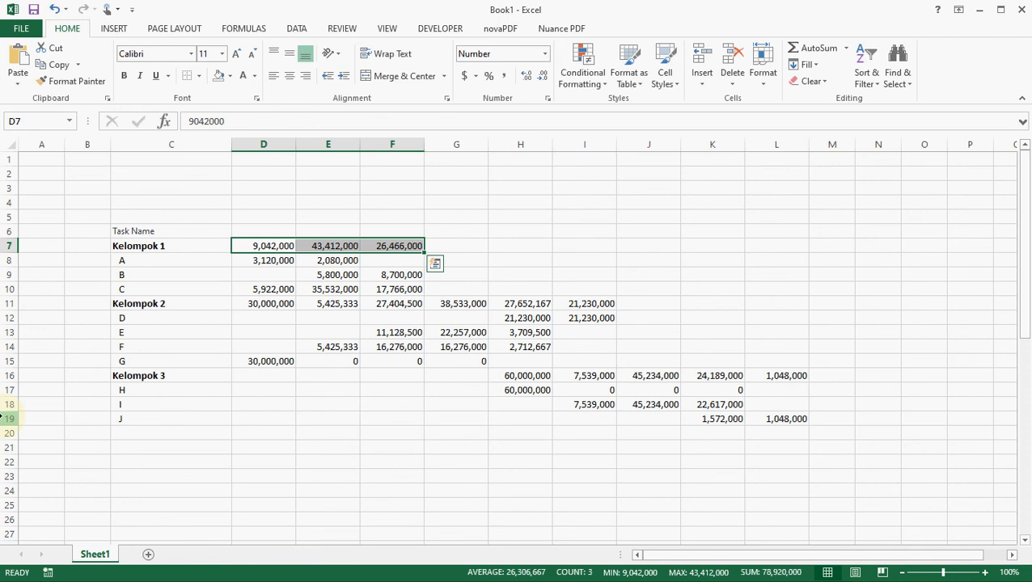
key("Delete")
- Clear the weekly cost subtotals in the Kelompok 2 row, cells D11 to I11
key("Down")
key("Down")
key("Down")
key("Down")
key("shift+Right")
key("shift+Right")
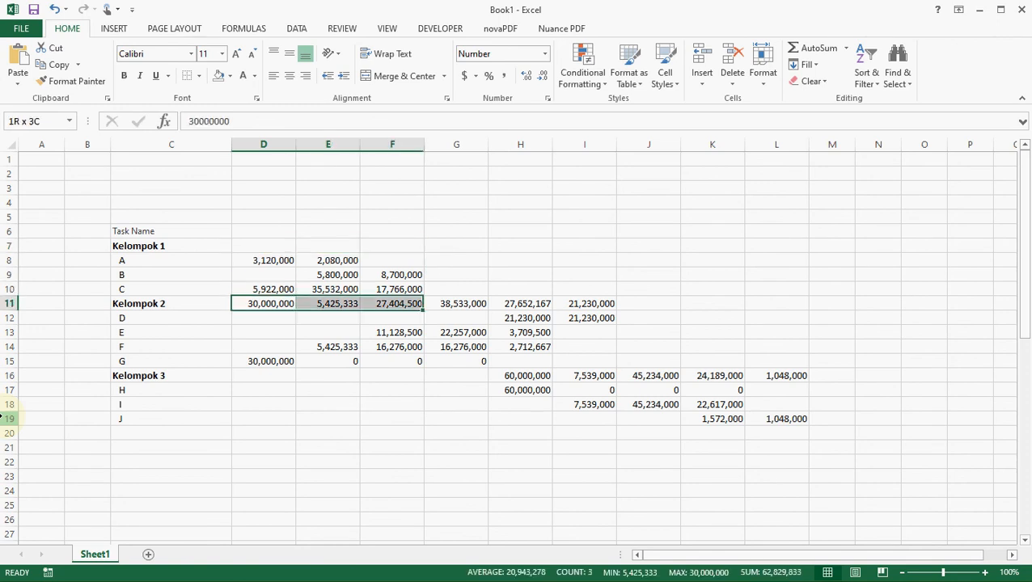
key("shift+Right")
key("shift+Right")
key("shift+Right")
key("Delete")
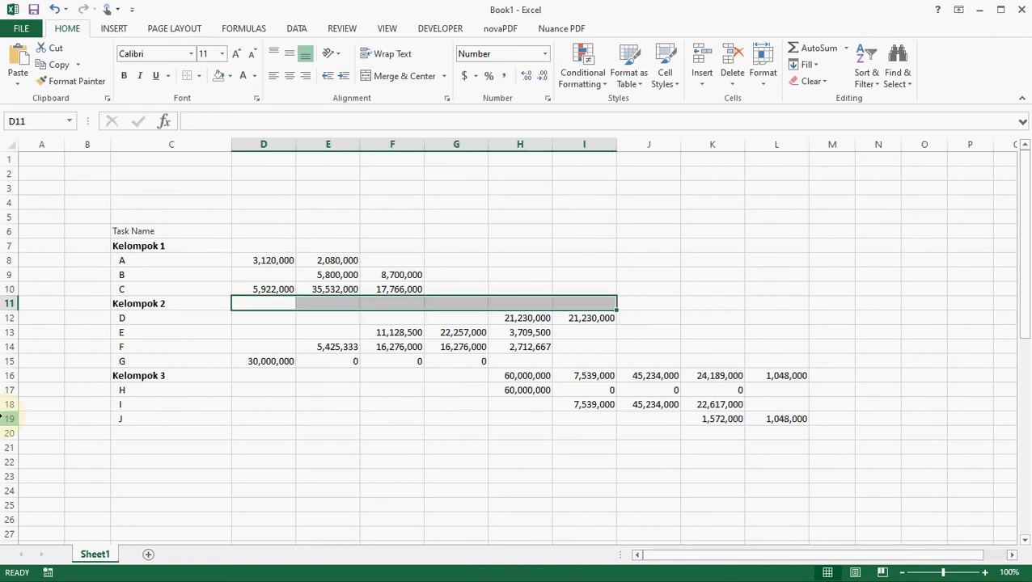
- Clear the weekly cost subtotals in the Kelompok 3 row, cells H16 to L16
key("Down")
key("Down")
key("Down")
key("Down")
key("Down")
key("Right")
key("Right")
key("Right")
key("Right")
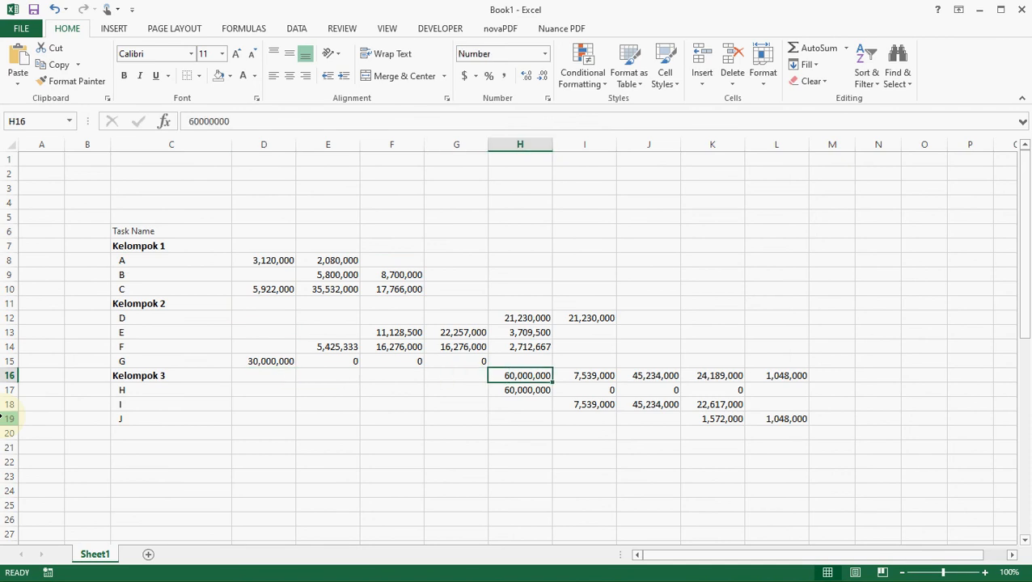
key("shift+Right")
key("shift+Right")
key("shift+Right")
key("shift+Right")
key("Delete")
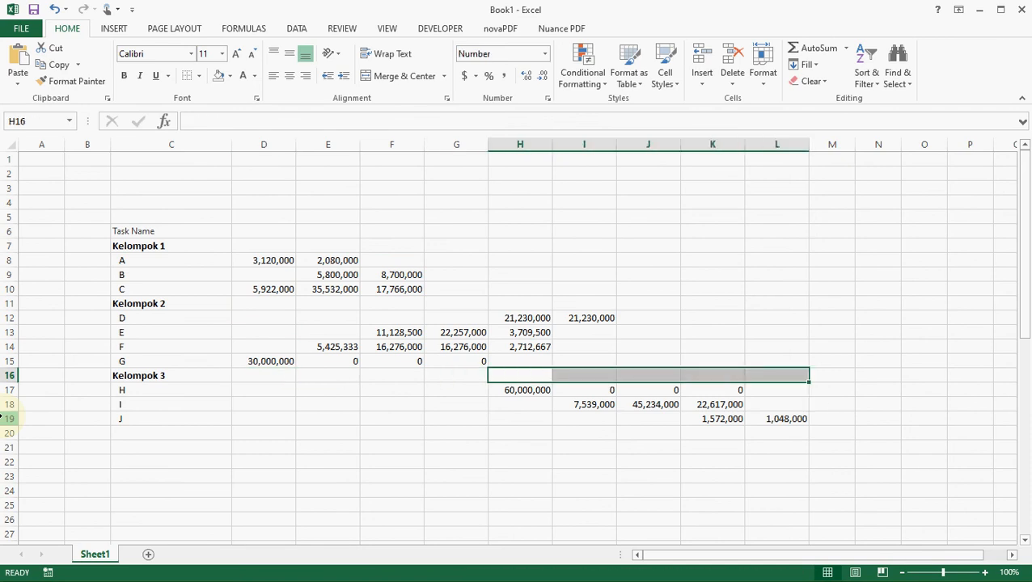
- Spread task G's cost evenly by entering 7500000 in all four of its weekly cells, D15 to G15
key("Up")
key("Left")
key("Left")
key("Left")
key("Left")
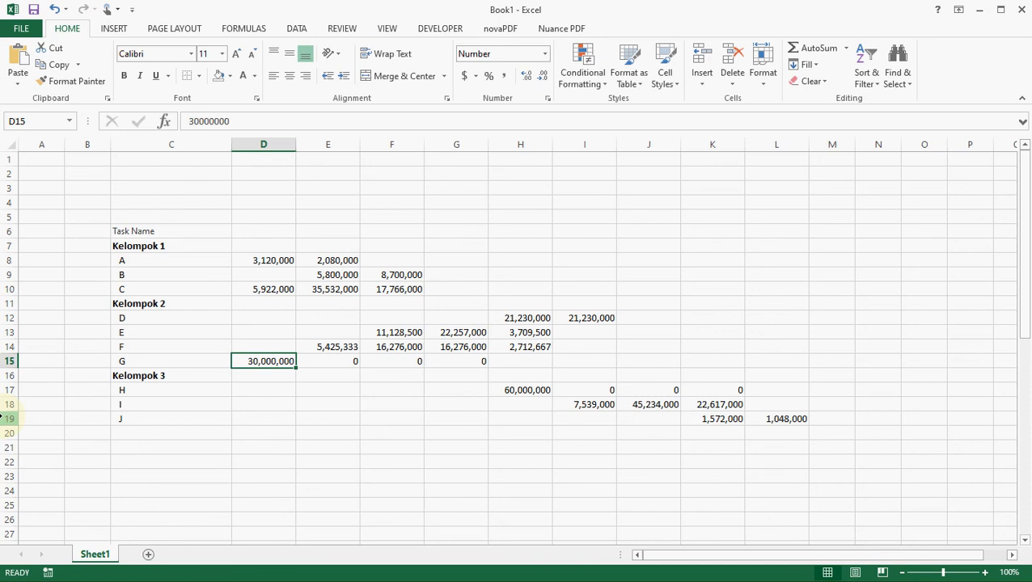
key("Right")
key("Right")
key("Right")
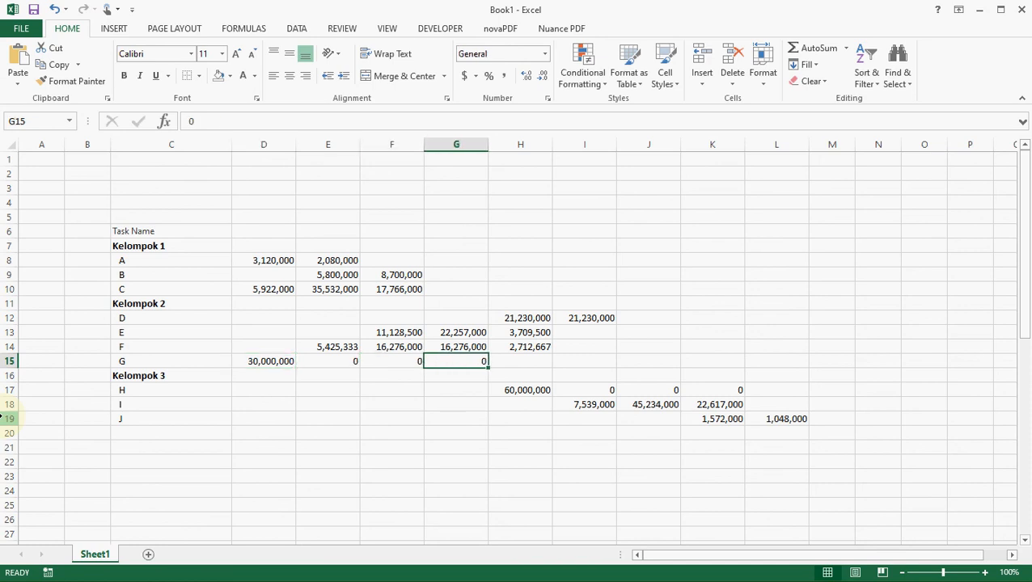
key("Left")
key("Left")
key("Left")
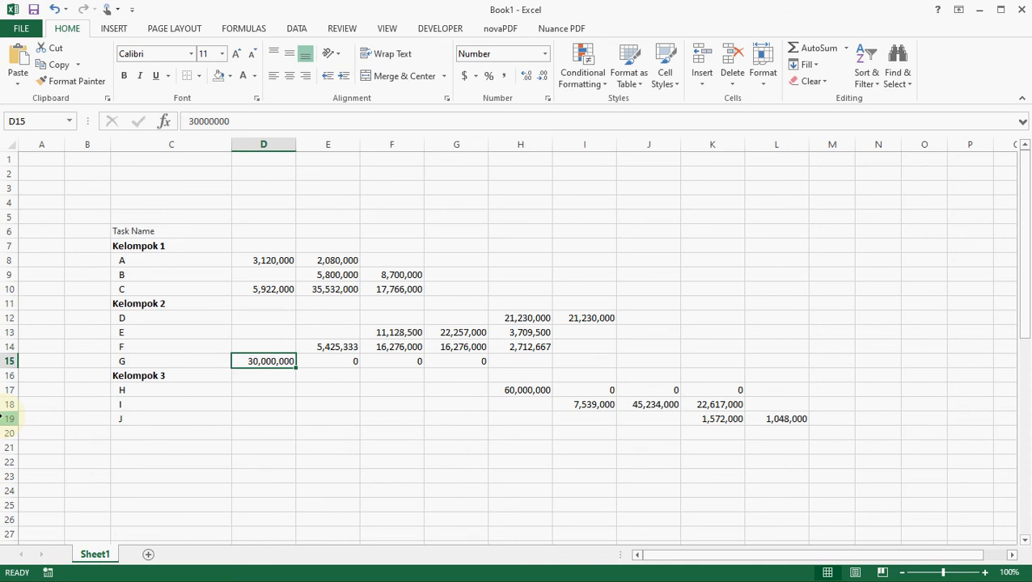
key("shift+Right")
key("shift+Right")
key("shift+Right")
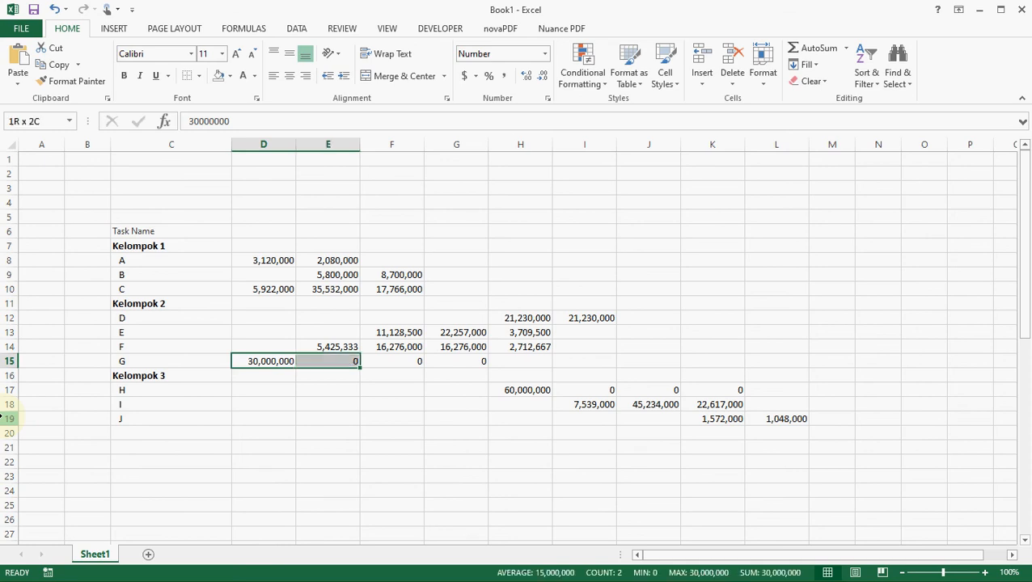
type("7")
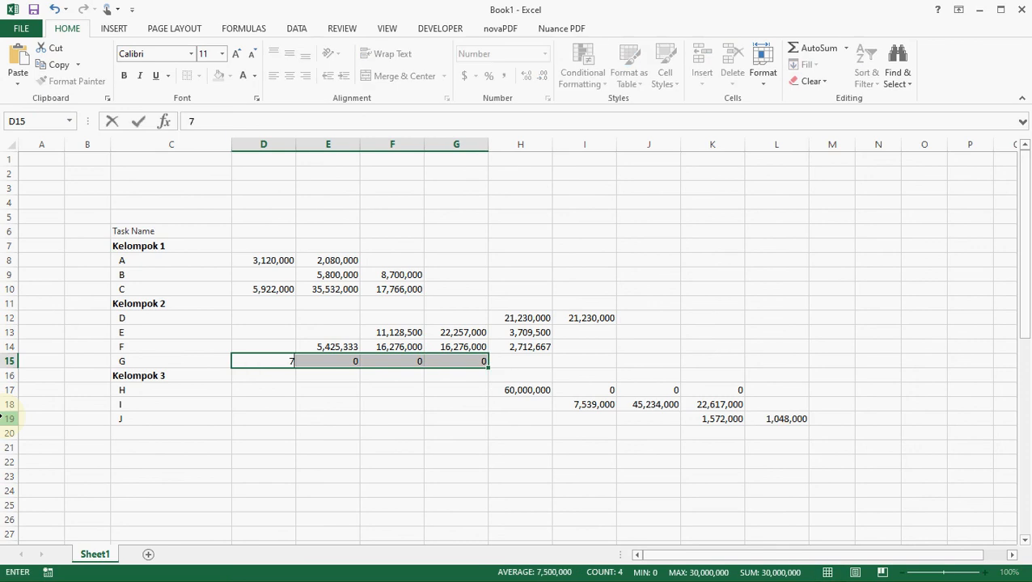
type("500000")
key("ctrl+Return")
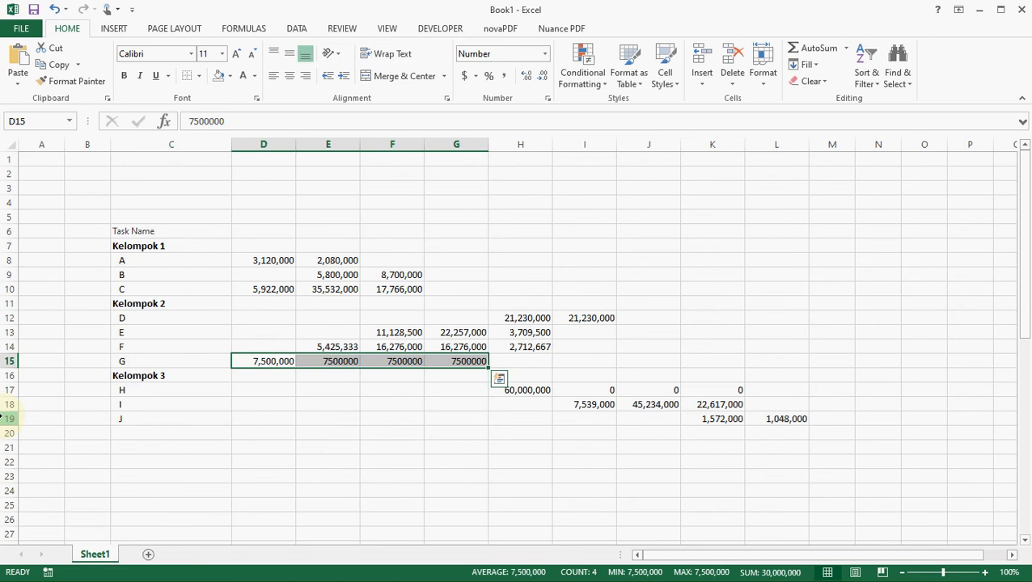
- Spread task H's cost evenly by entering 15000000 in all four of its weekly cells, H17 to K17
key("Down")
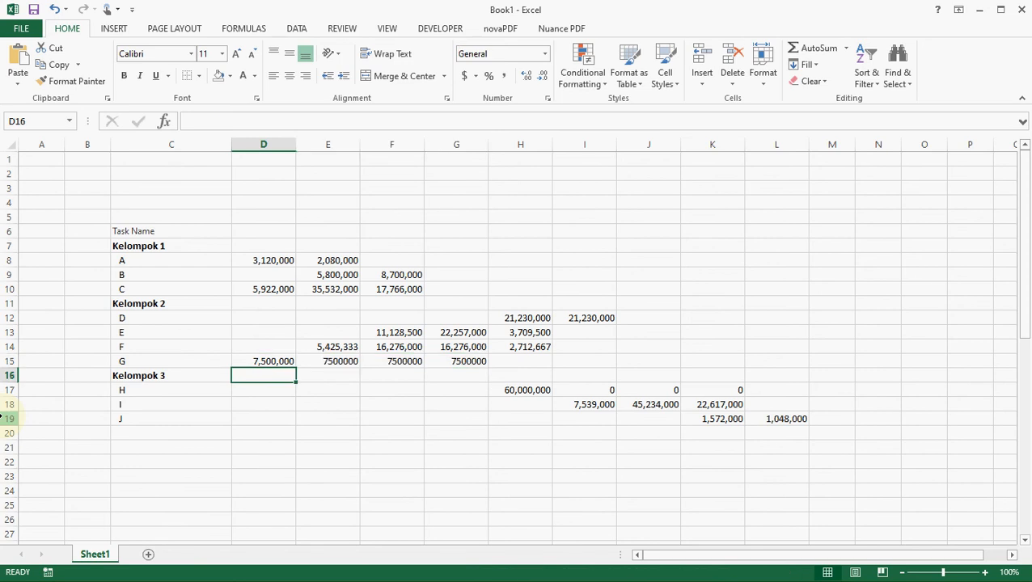
key("Right")
key("Right")
key("Right")
key("Right")
key("Down")
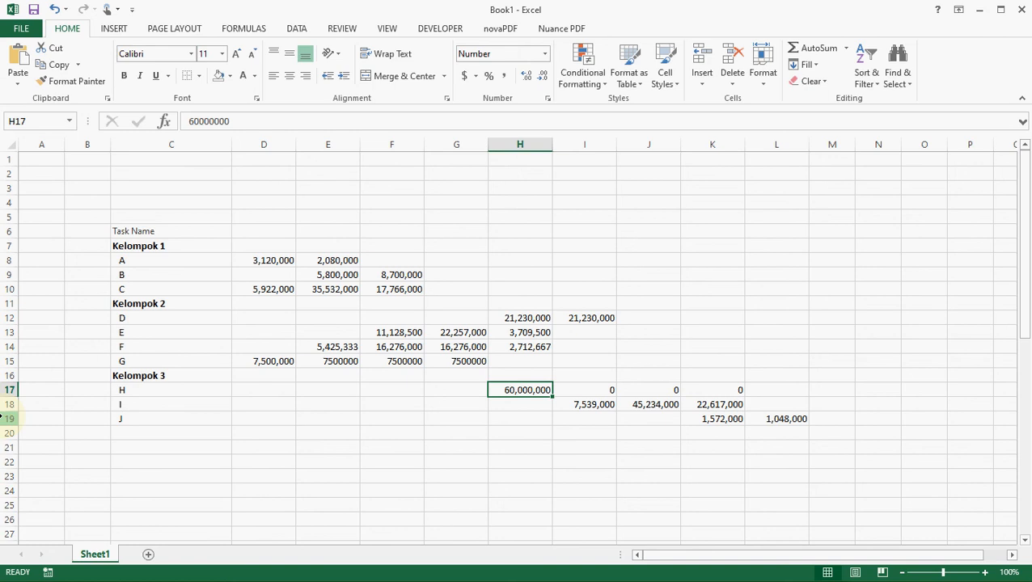
key("shift+Right")
key("shift+Right")
key("shift+Right")
key("shift+Right")
key("shift+Left")
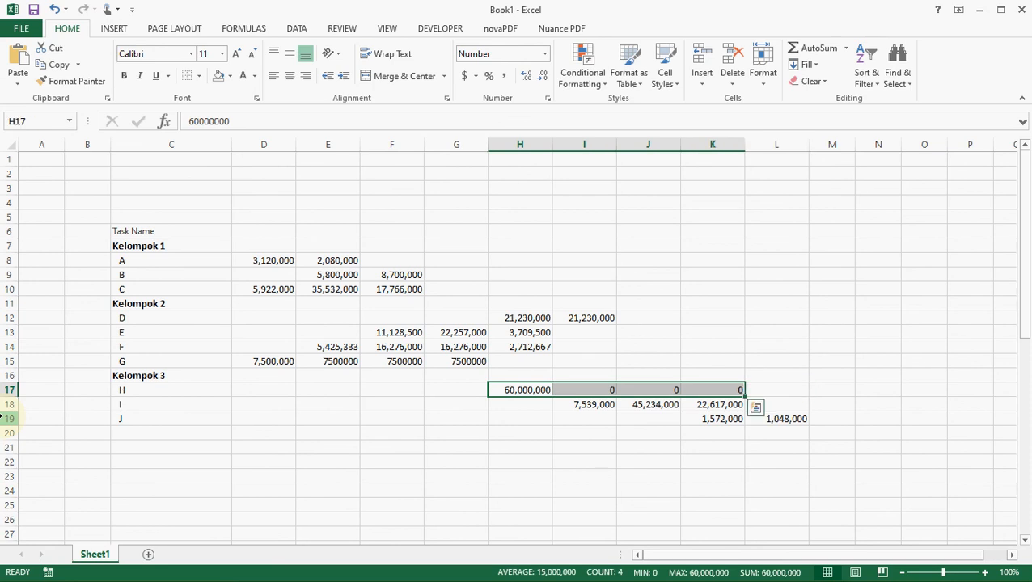
type("15000000")
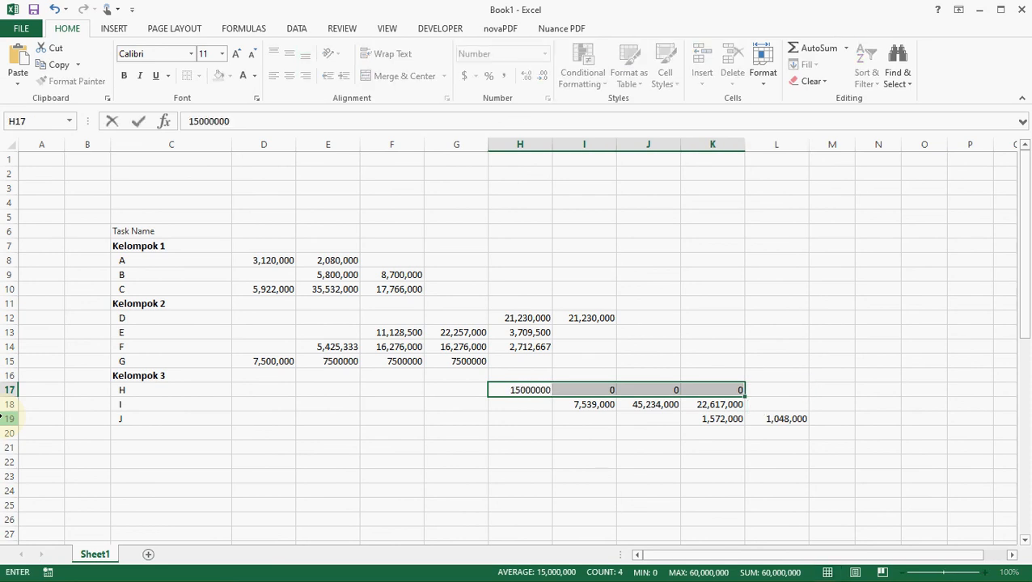
key("ctrl+Return")
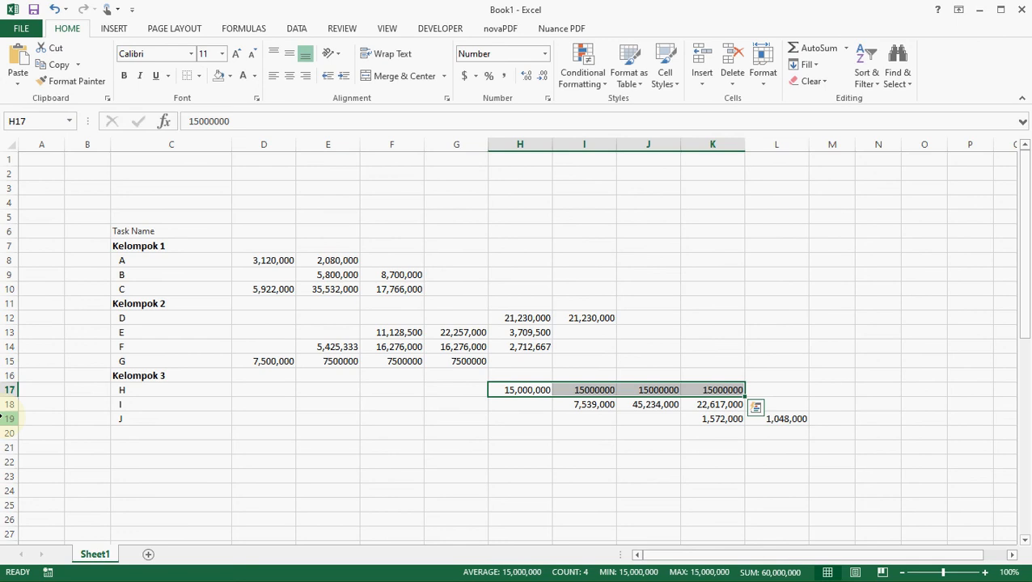
- Set the width of column M to 12
key("Up")
key("Up")
key("Up")
key("Up")
key("Up")
key("Up")
key("Up")
key("Up")
key("Up")
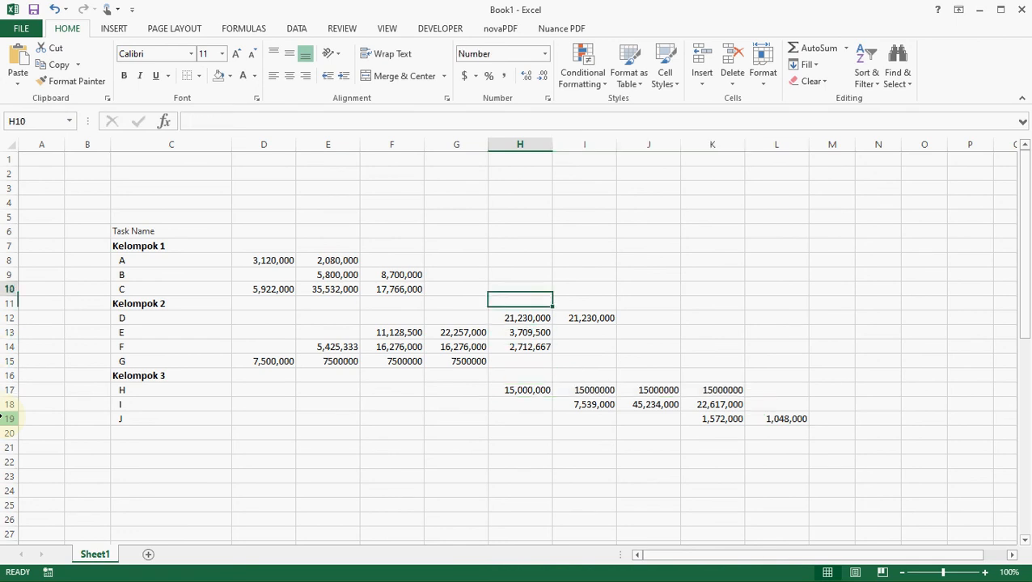
key("Right")
key("Right")
key("Right")
key("Right")
key("Right")
key("Right")
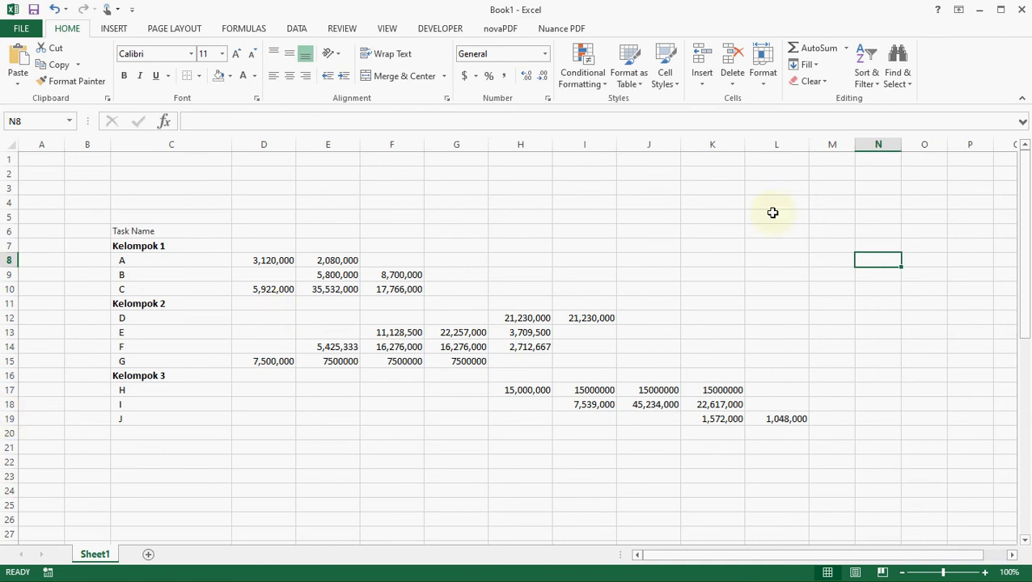
left_click(832, 144)
right_click(834, 146)
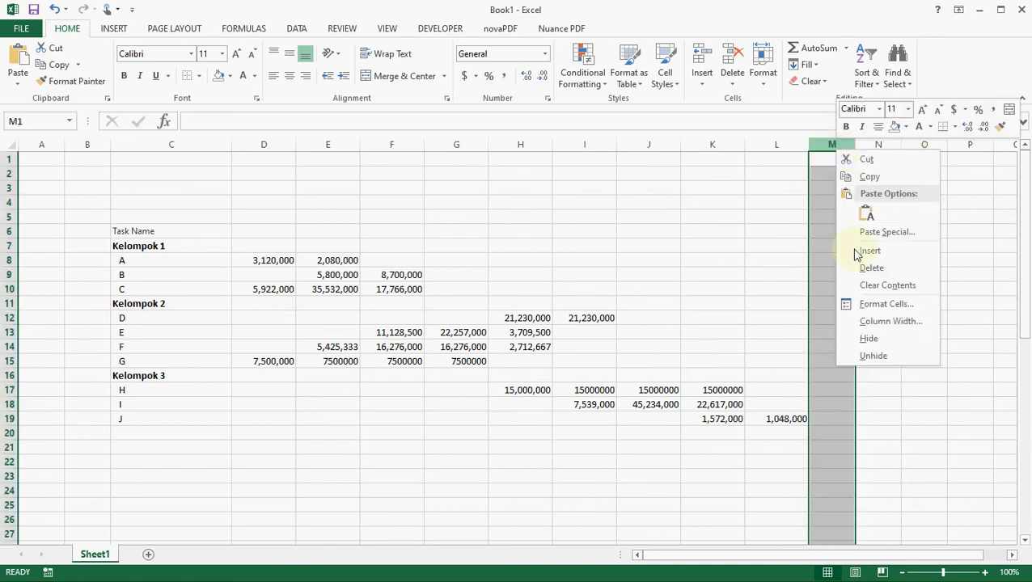
left_click(873, 321)
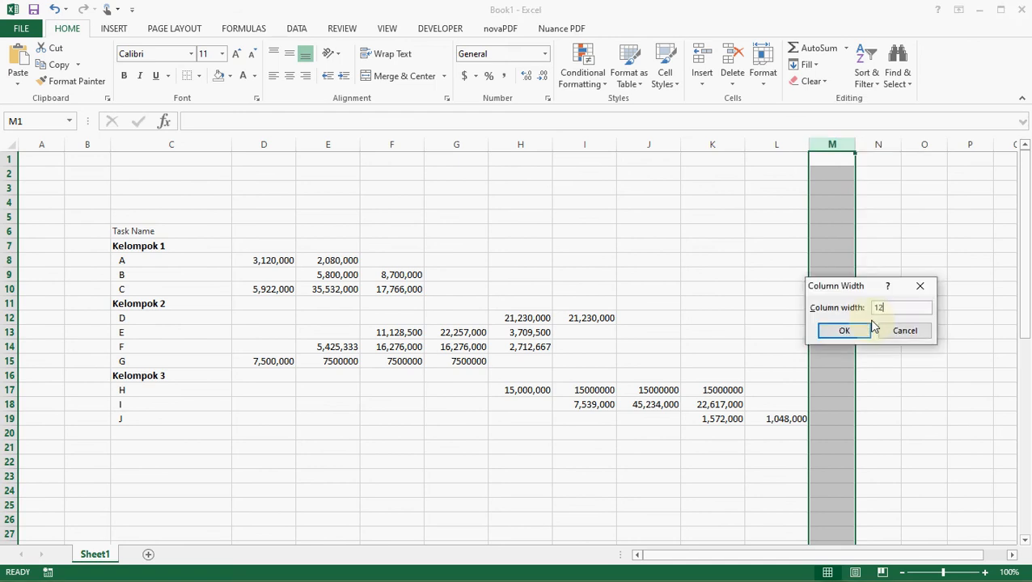
left_click(874, 326)
- Total task A's weekly costs in cell M8 with a SUM of D8:L8
key("Down")
key("Down")
key("Down")
key("Down")
key("Down")
key("Down")
key("Down")
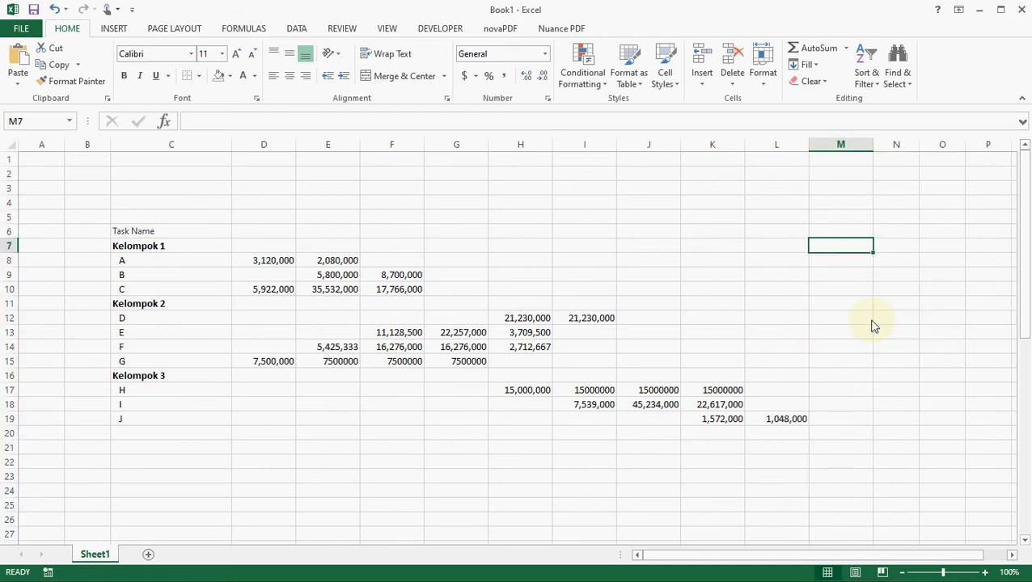
type("=sum(")
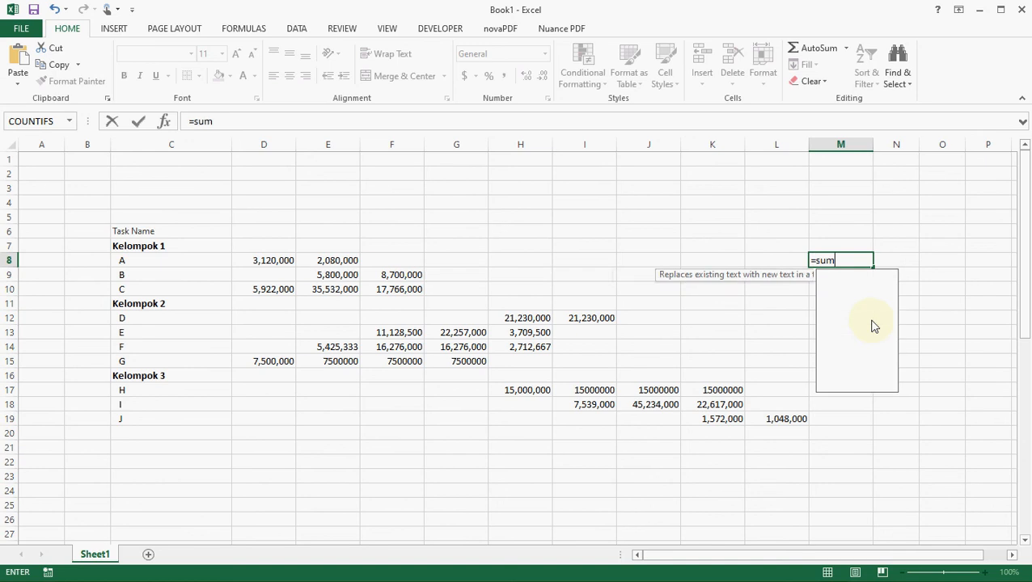
key("Left")
key("shift+Left")
key("shift+Left")
key("shift+Left")
key("shift+Left")
key("shift+Left")
key("shift+Left")
key("shift+Left")
key("shift+Left")
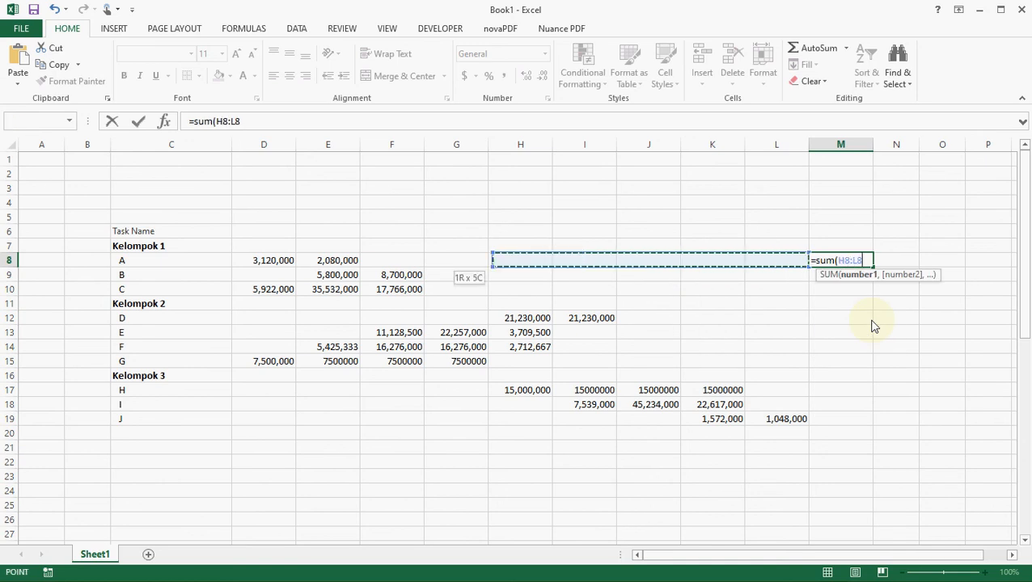
key("Return")
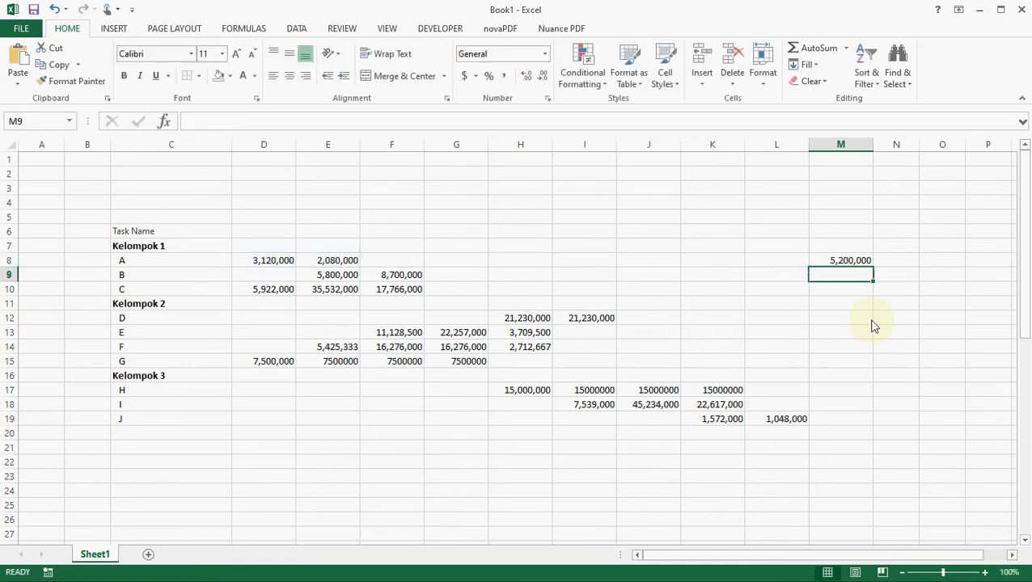
- Copy the total formula from M8 into cells M9 to M19 for the remaining rows
key("Up")
key("ctrl+c")
key("Down")
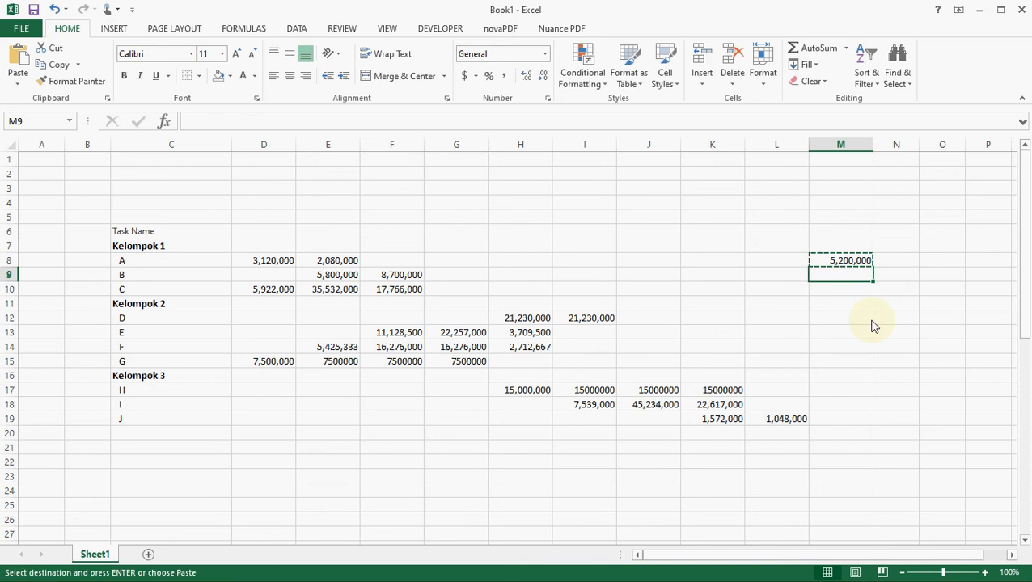
key("shift+Down")
key("shift+Down")
key("shift+Down")
key("shift+Down")
key("shift+Down")
key("shift+Down")
key("shift+Down")
key("shift+Down")
key("shift+Down")
key("shift+Down")
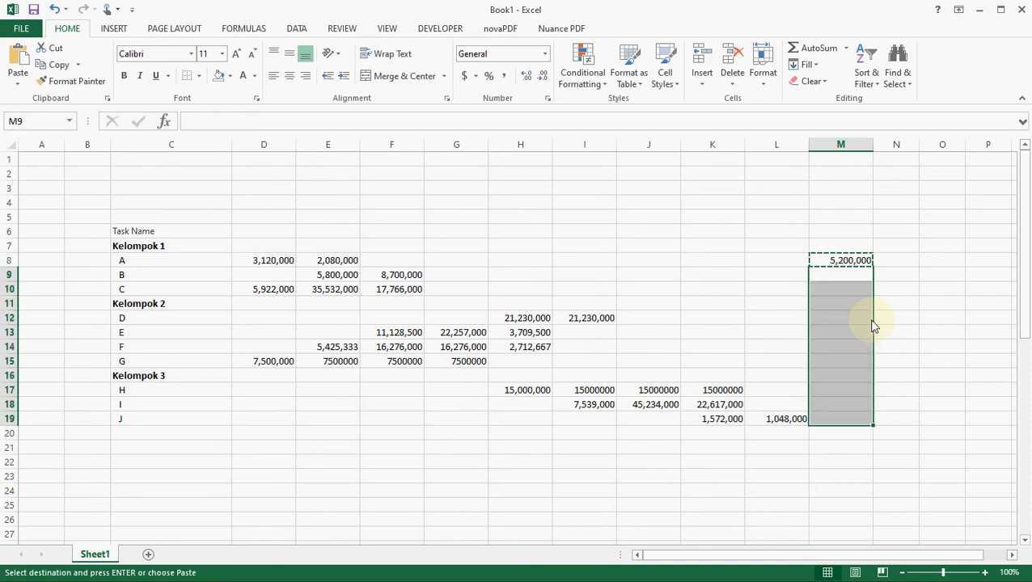
key("Return")
- Clear the total formulas in the Kelompok 2 and Kelompok 3 rows, cells M11 and M16
key("Down")
key("Down")
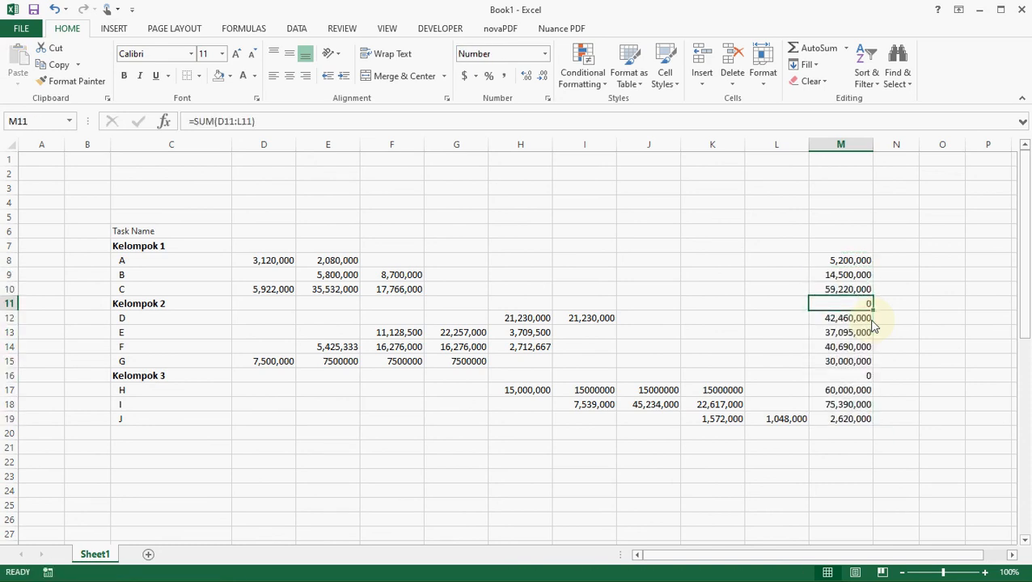
key("Delete")
key("Down")
key("Down")
key("Down")
key("Down")
key("Down")
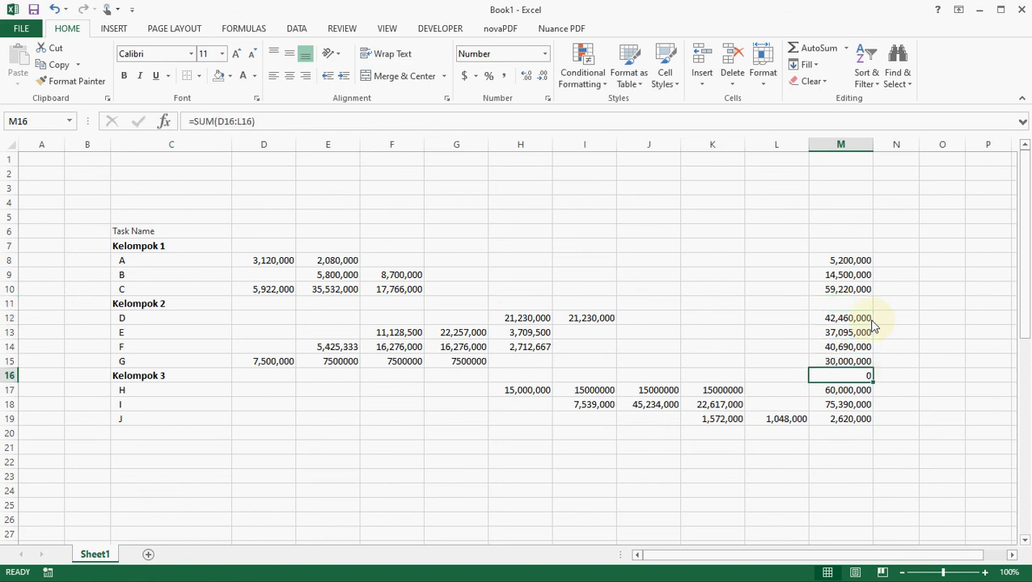
key("Delete")
- Add the project's grand total in cell M20 with a SUM of the task totals M8:M19
key("Down")
key("Down")
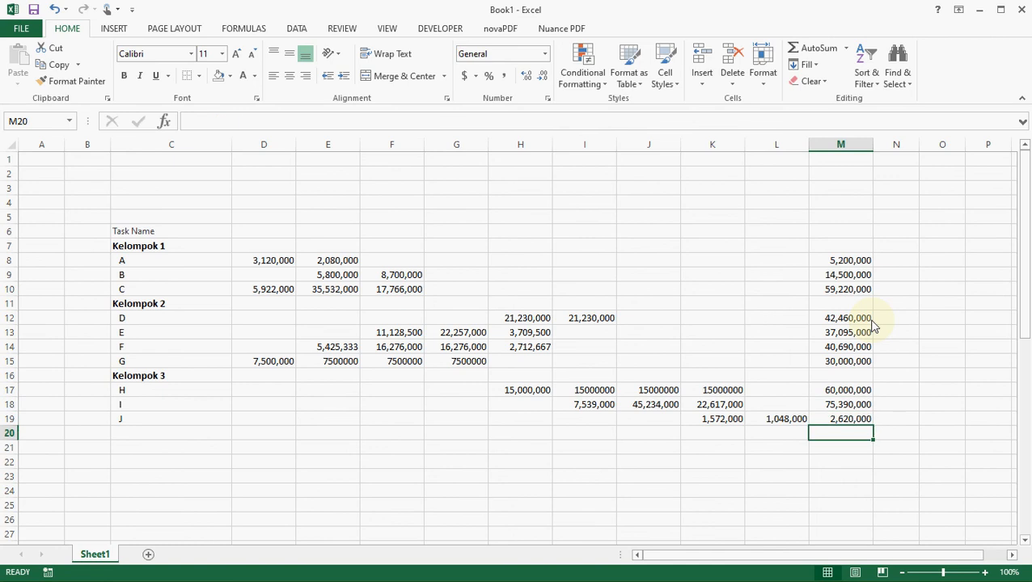
type("=sum(")
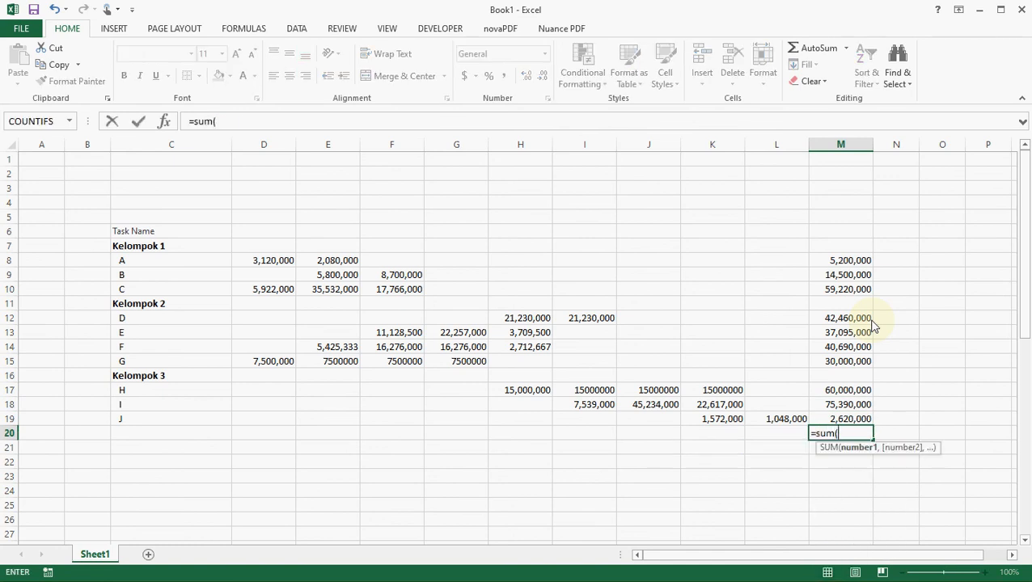
key("Up")
key("shift+Up")
key("shift+Up")
key("shift+Up")
key("shift+Up")
key("shift+Up")
key("shift+Up")
key("shift+Up")
key("shift+Up")
key("shift+Up")
key("shift+Up")
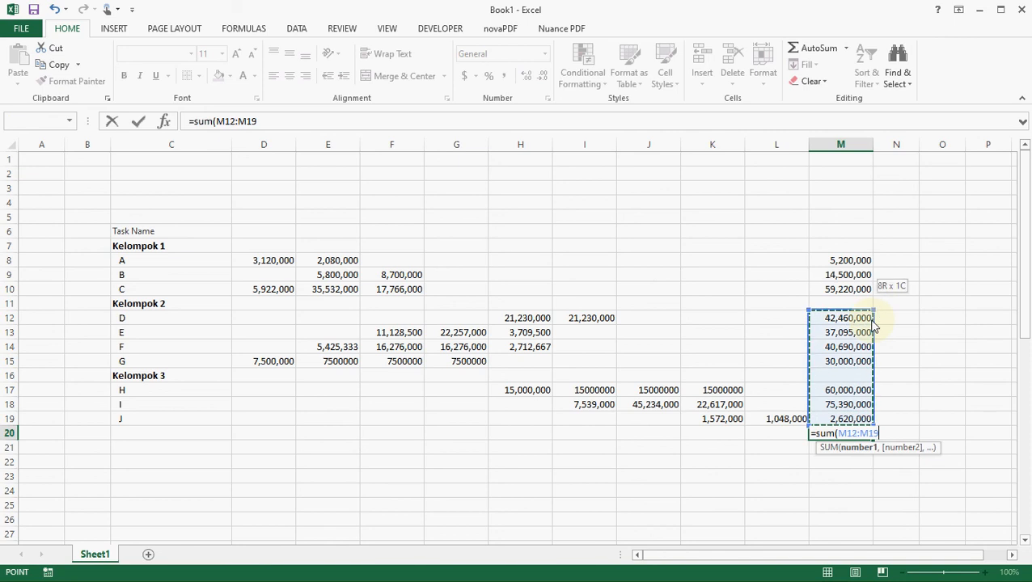
key("shift+Up")
key("Return")
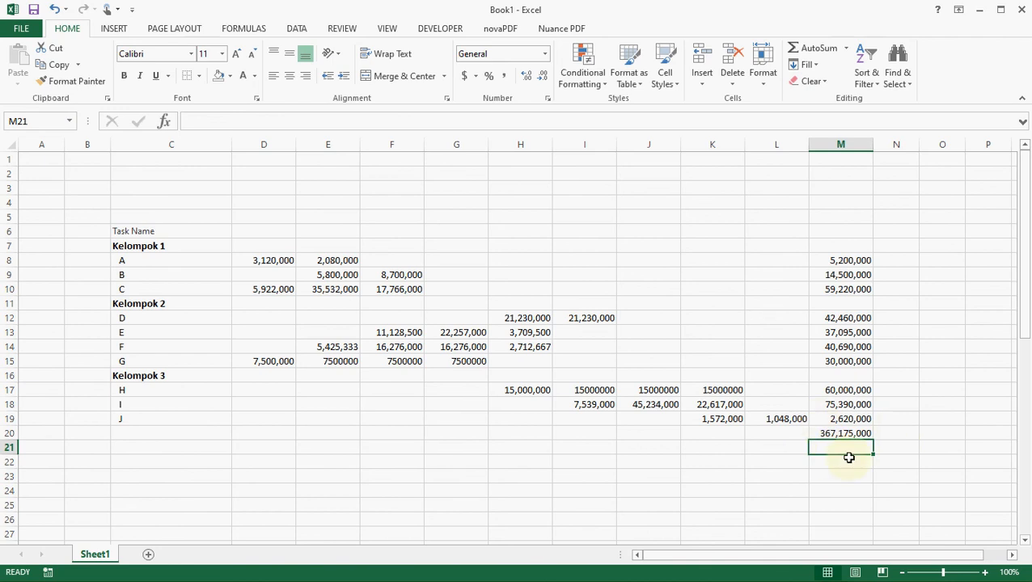
- Switch to Microsoft Project, check the total cost in the project statistics, and return to the Excel workbook
key("alt+Tab")
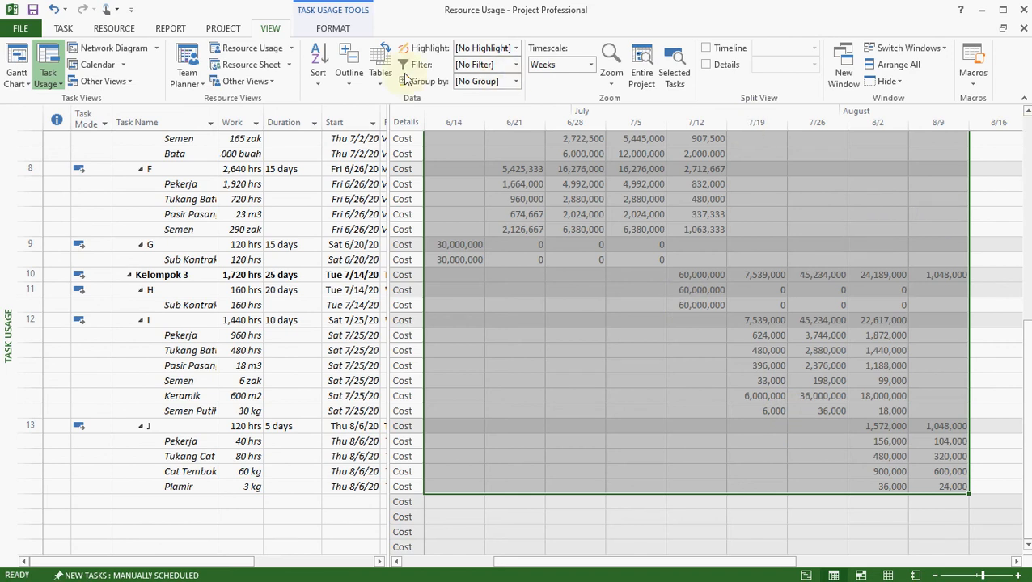
left_click(224, 28)
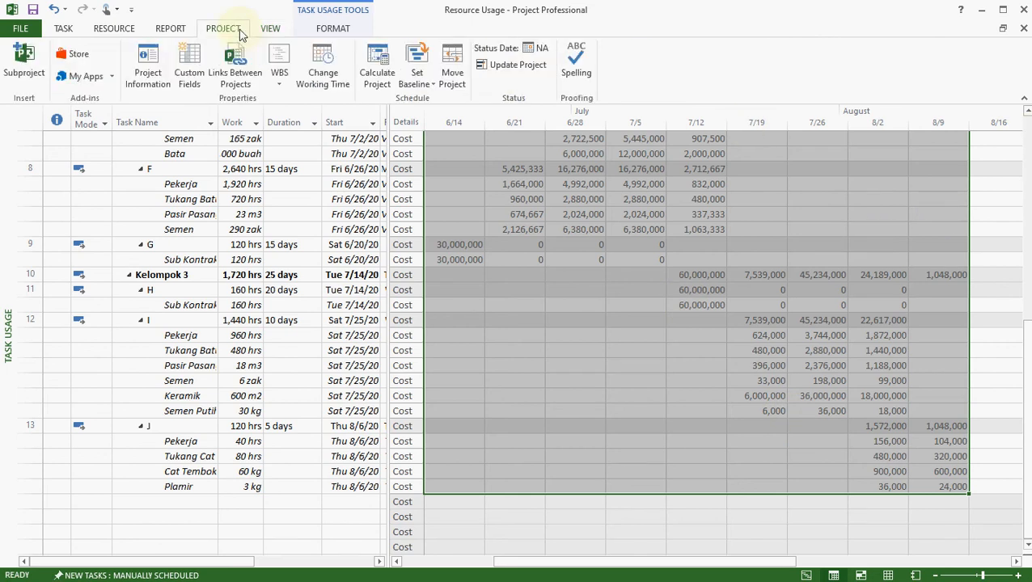
left_click(154, 81)
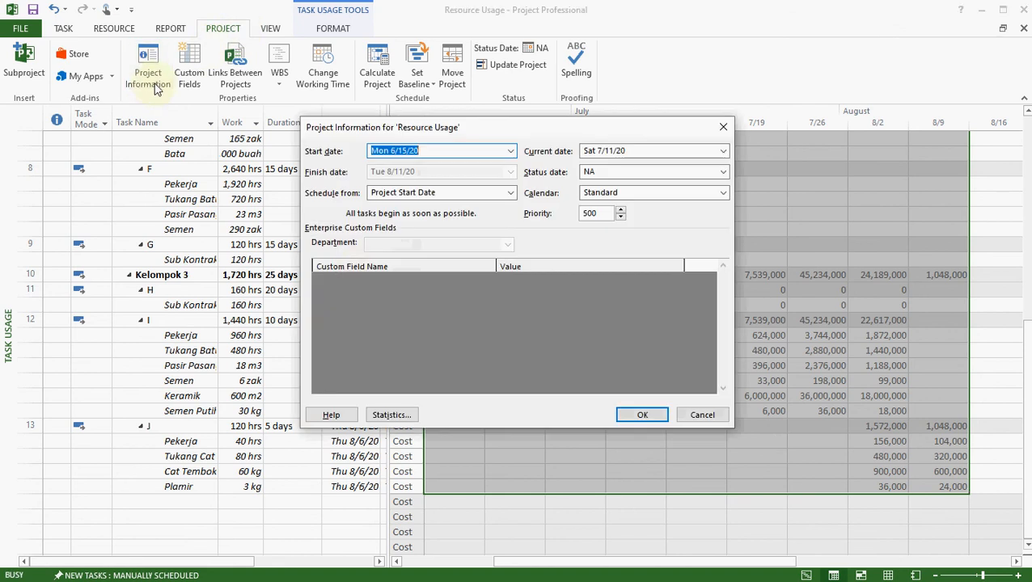
left_click(403, 418)
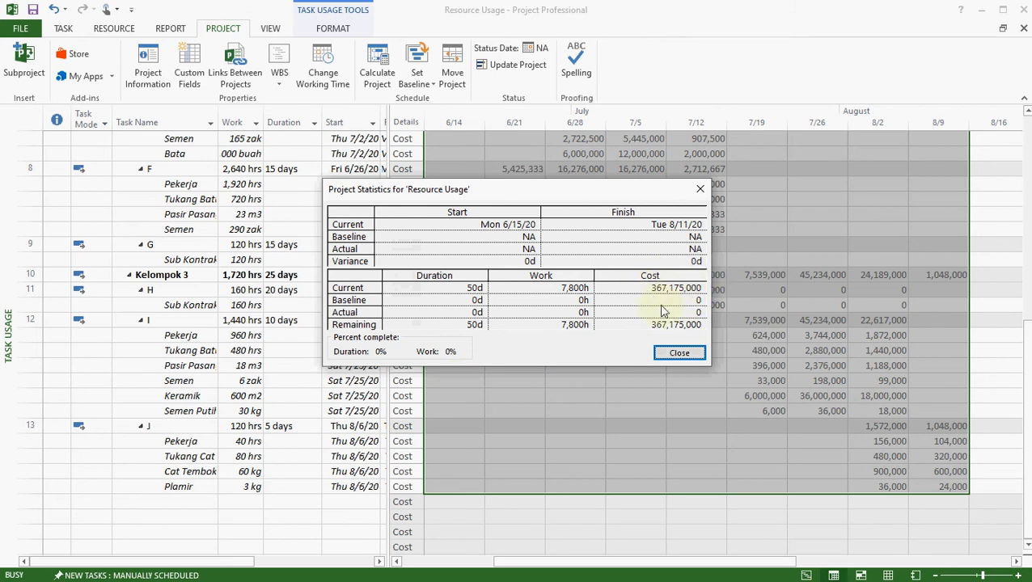
key("alt+Tab")
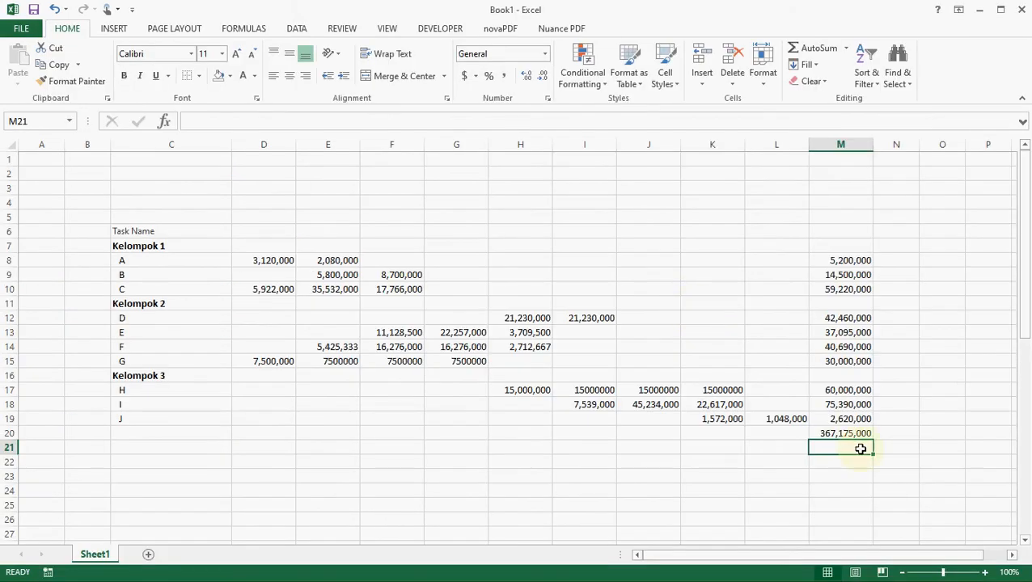
- Calculate task A's percentage of the project cost in cell N8 with the formula =M8/$M$20*100
key("Up")
key("Up")
key("Up")
key("Up")
key("Up")
key("Up")
key("Up")
key("Up")
key("Up")
key("Up")
key("Up")
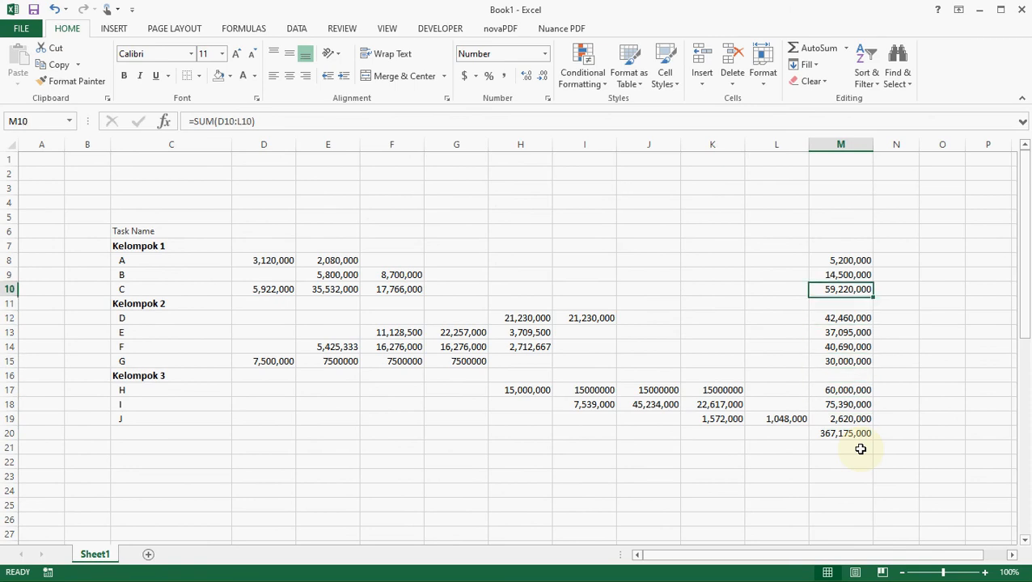
key("Up")
key("Up")
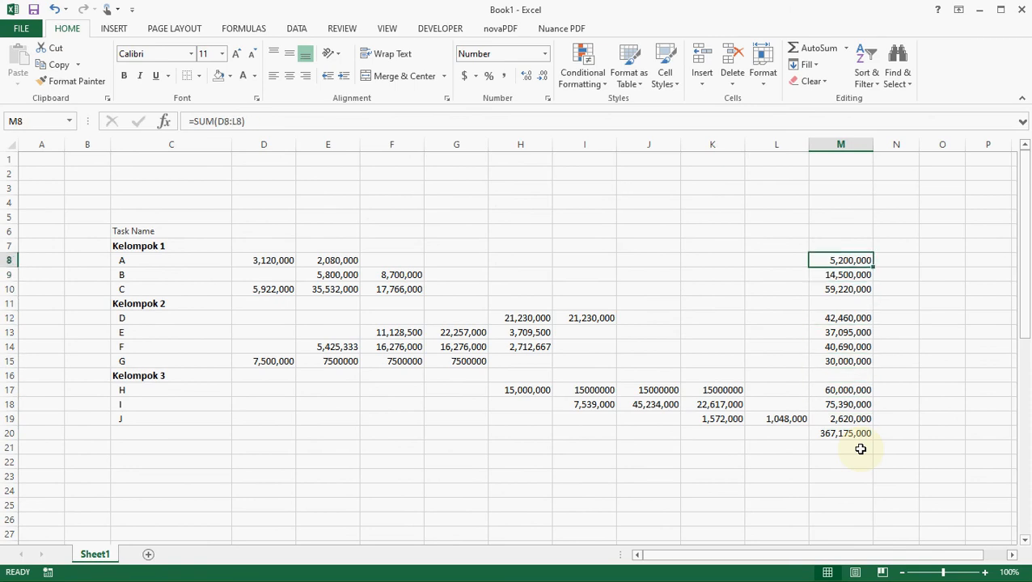
key("Right")
key("Right")
key("Right")
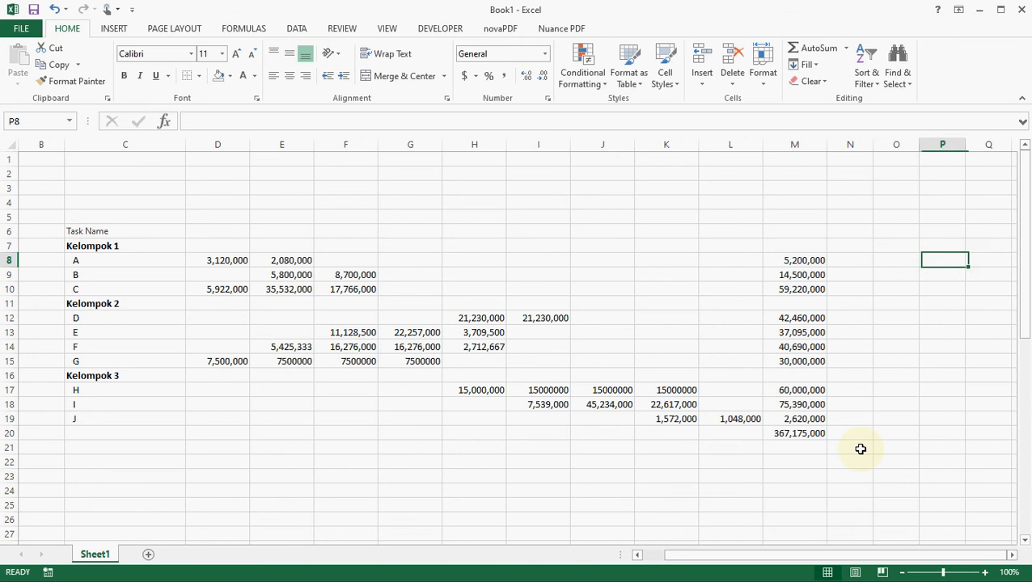
key("Left")
key("Left")
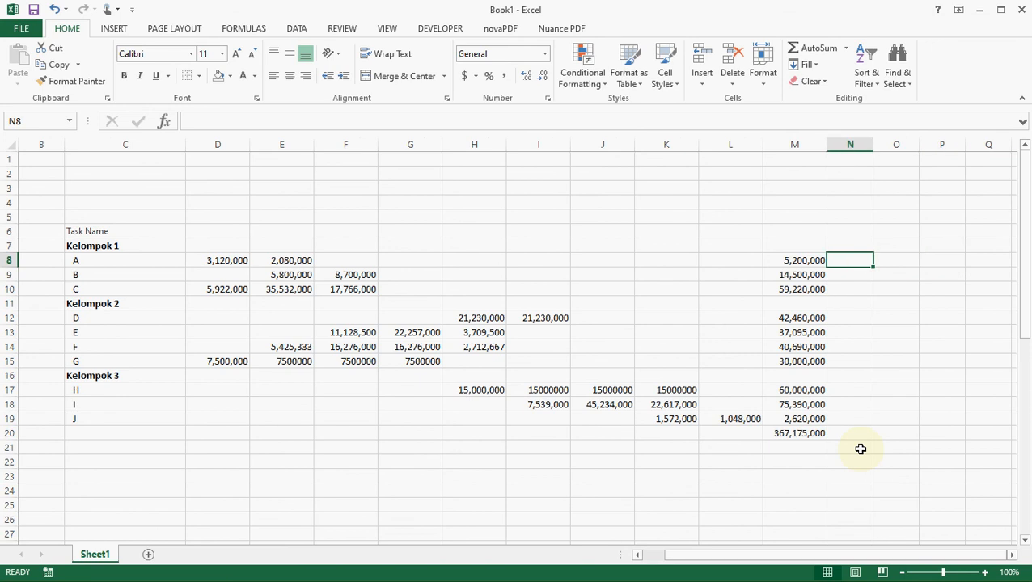
type("=")
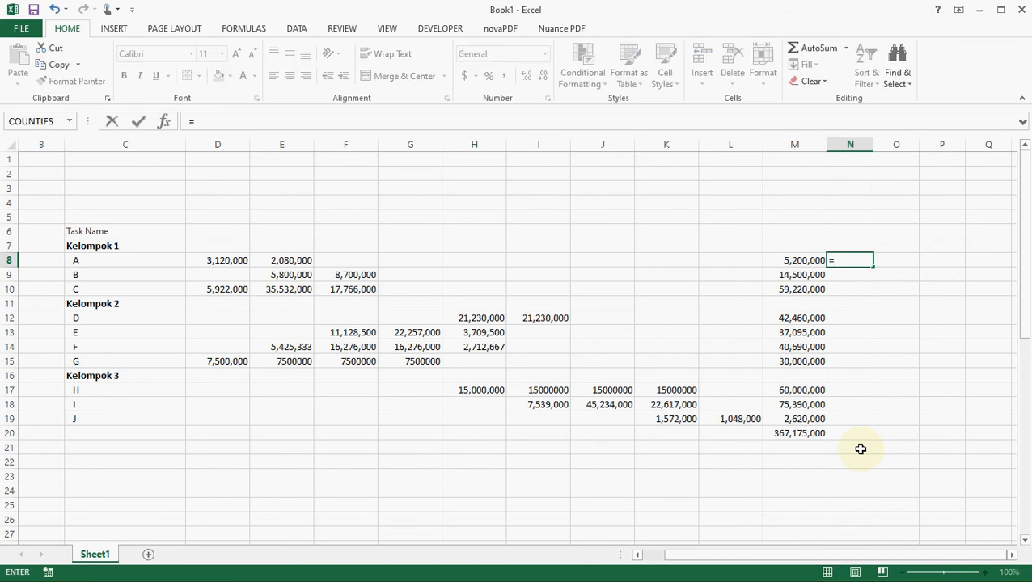
key("Left")
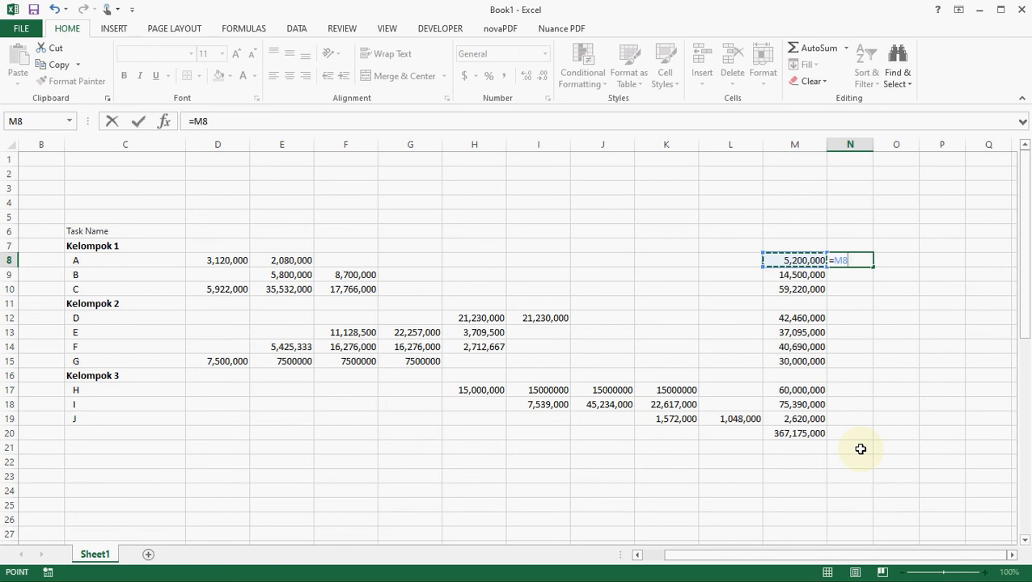
type("/")
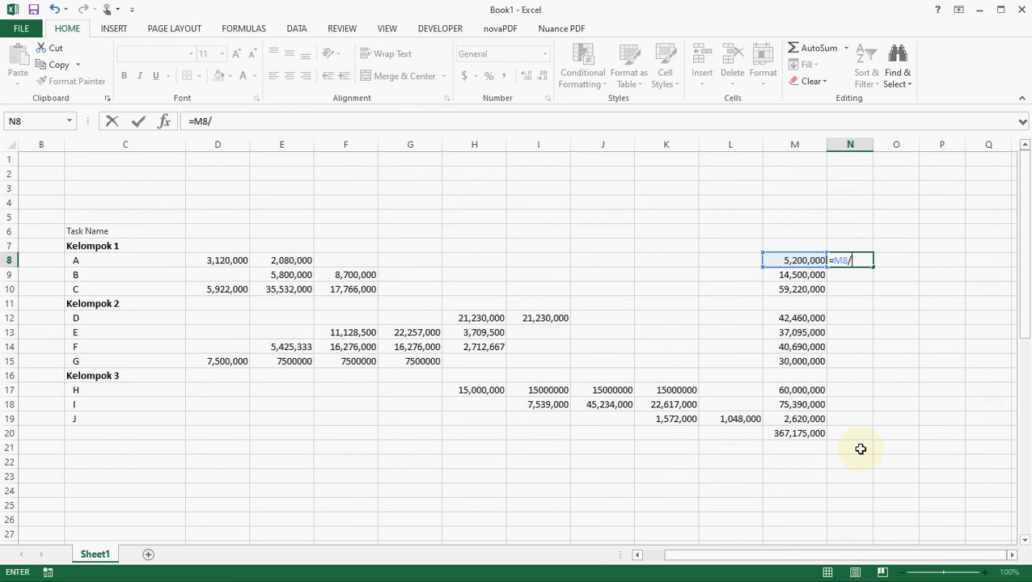
key("Down")
key("Down")
key("Down")
key("Down")
key("Down")
key("Down")
key("Down")
key("Down")
key("Down")
key("Down")
key("Down")
key("Down")
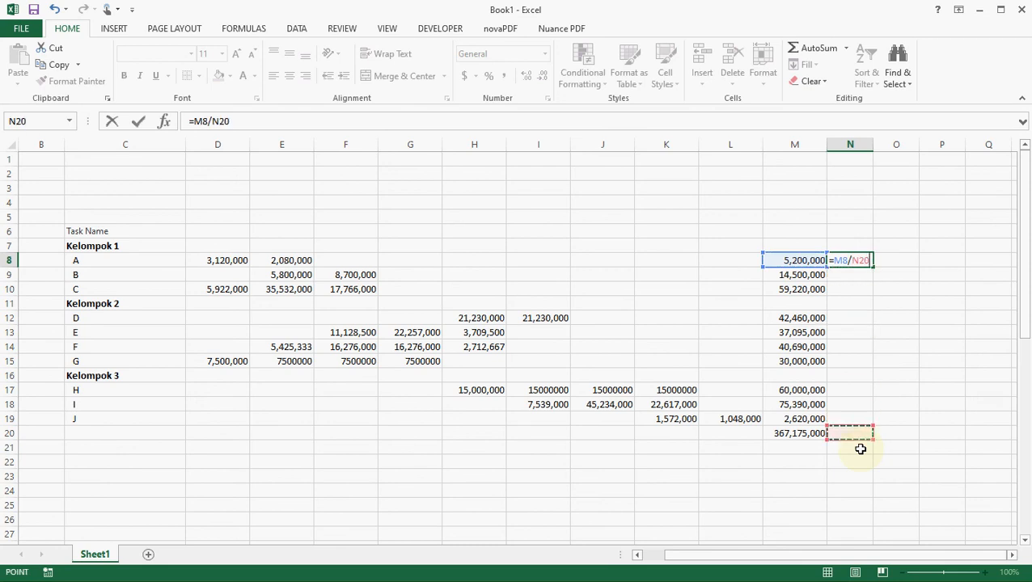
key("Left")
key("F4")
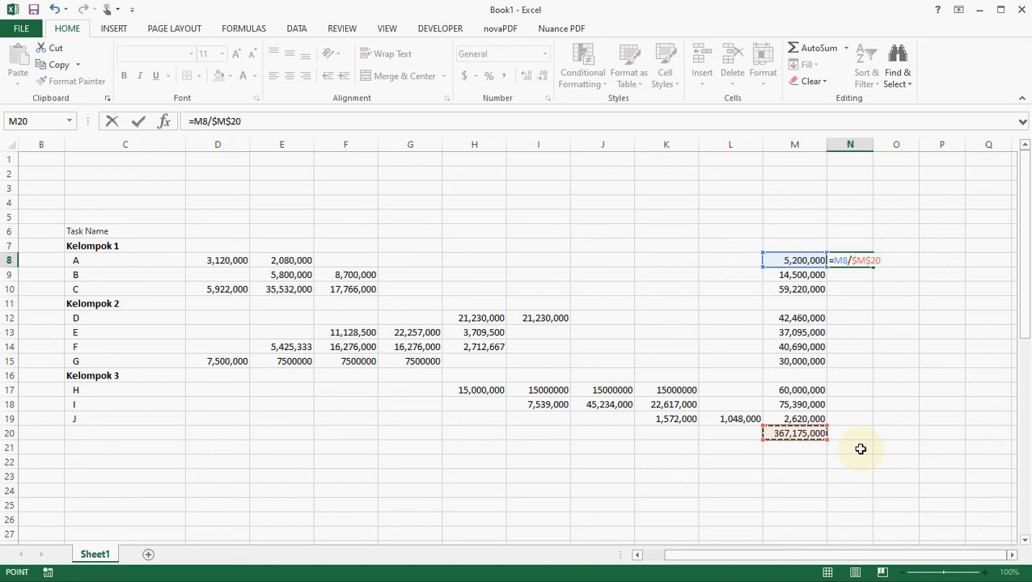
type("*100")
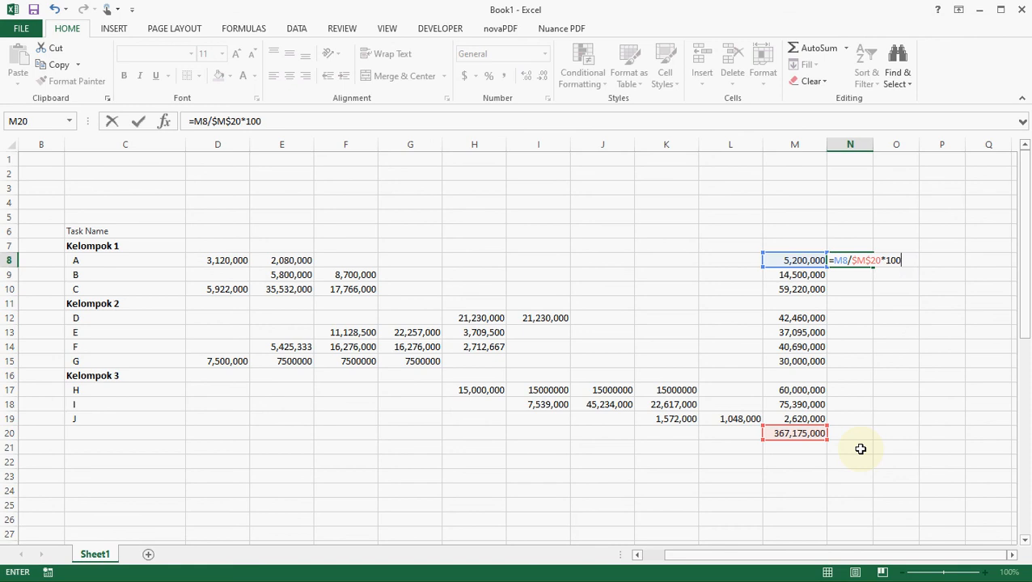
key("Return")
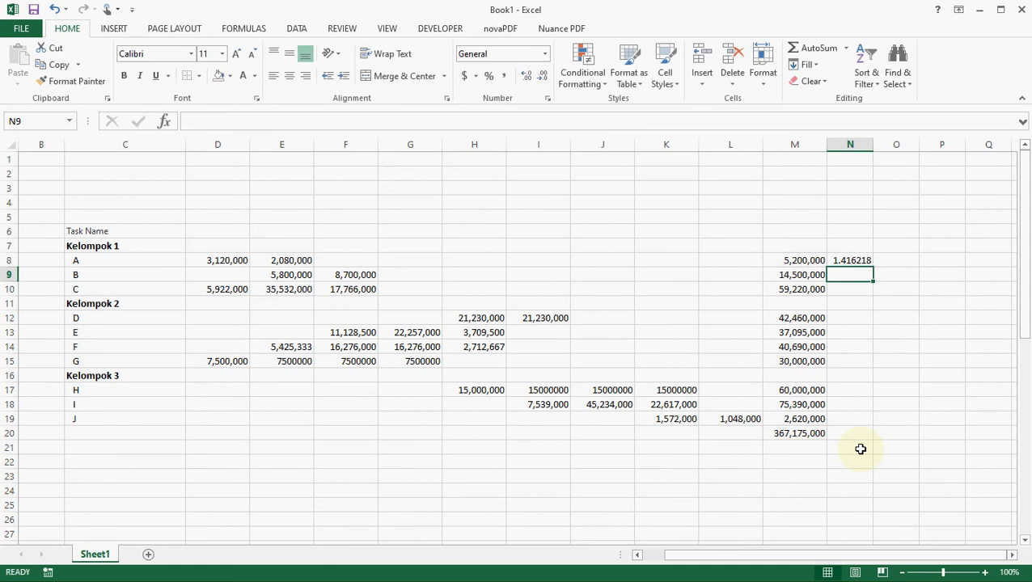
- Copy the percentage formula from N8 into cells N9 to N19
key("Up")
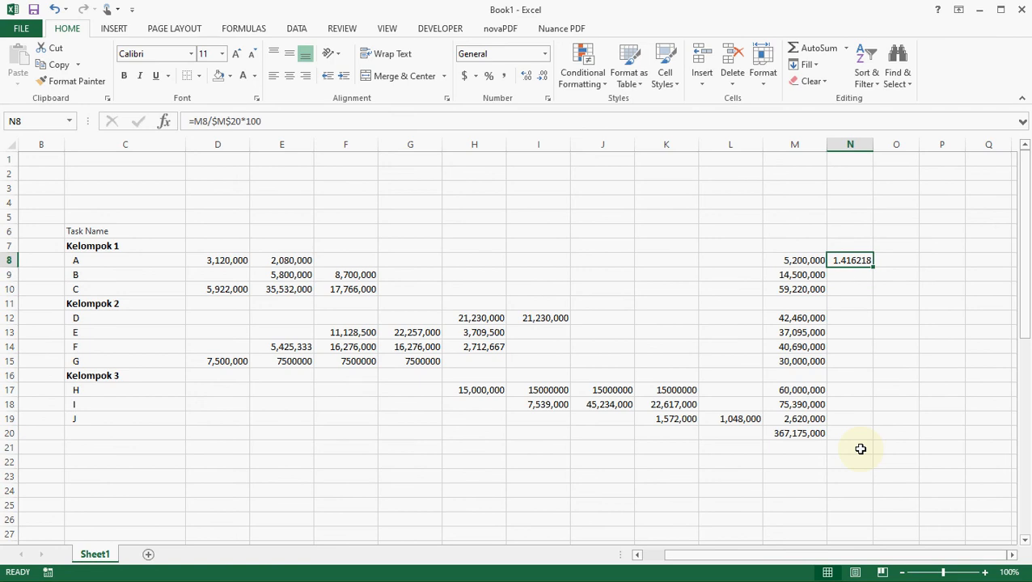
key("ctrl+c")
key("shift+Down")
key("shift+Down")
key("shift+Down")
key("shift+Down")
key("shift+Down")
key("shift+Down")
key("shift+Down")
key("shift+Down")
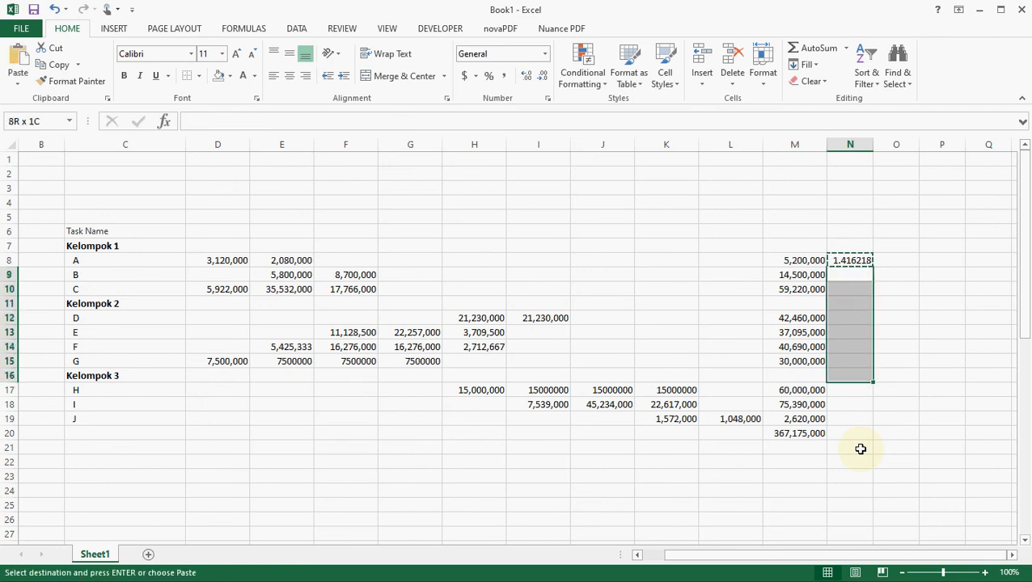
key("shift+Down")
key("shift+Down")
key("shift+Down")
key("ctrl+v")
key("Escape")
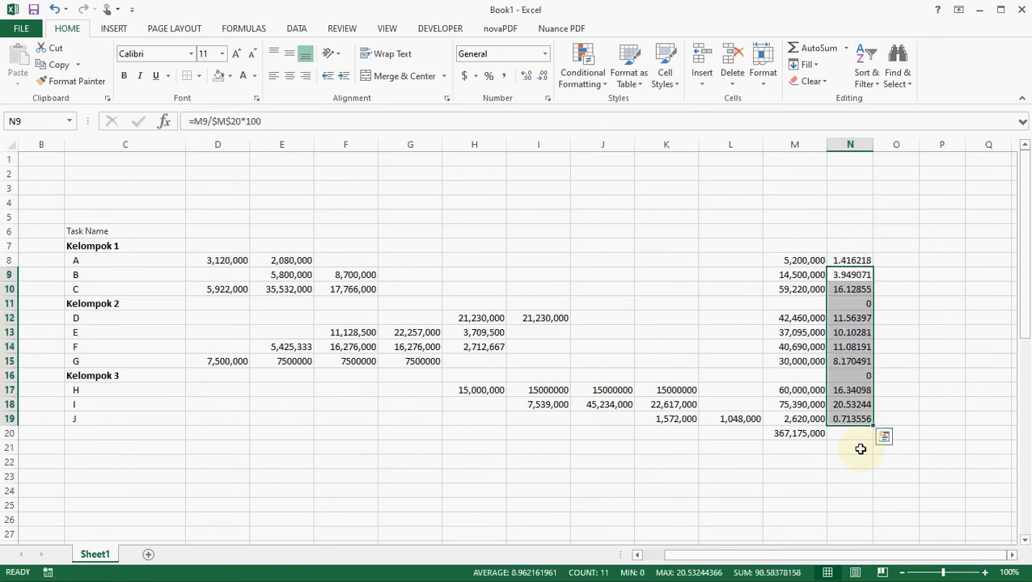
- Clear the percentage formulas in the Kelompok 2 and Kelompok 3 rows, cells N11 and N16
key("Down")
key("Down")
key("Delete")
key("Down")
key("Down")
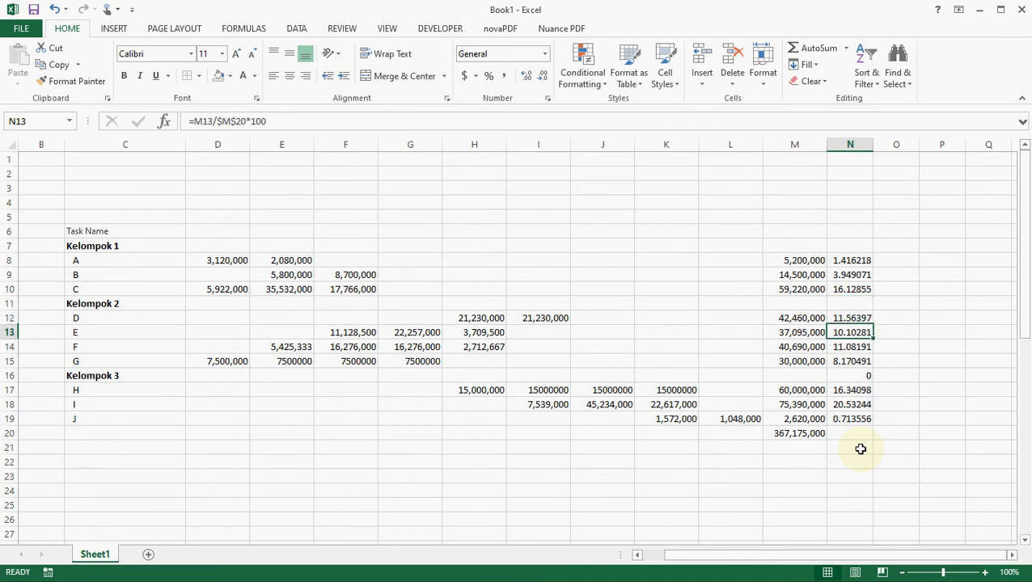
key("Down")
key("Down")
key("Down")
key("Delete")
key("Up")
key("Up")
key("Up")
key("Up")
key("Up")
key("Up")
key("Up")
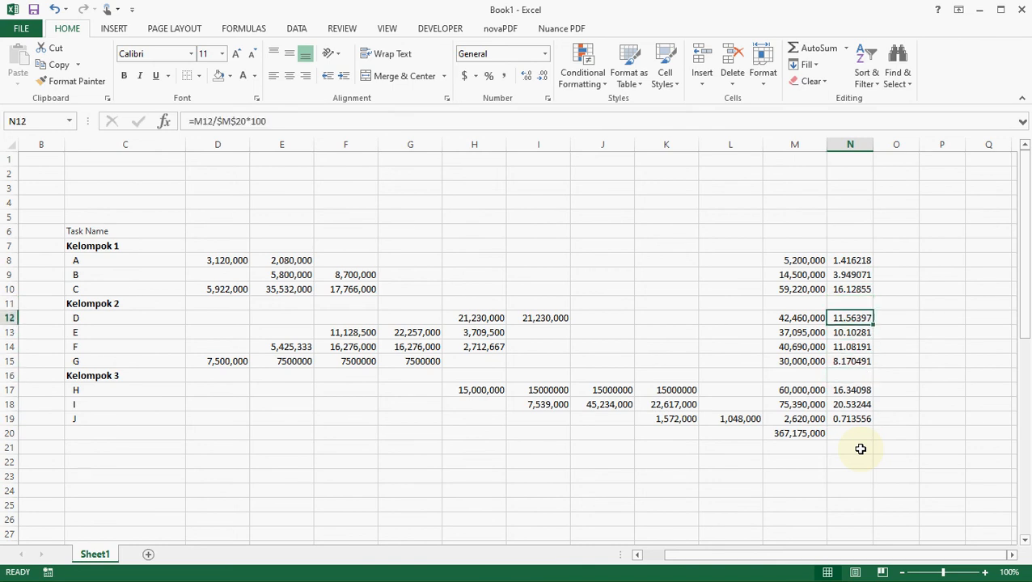
key("Left")
key("Down")
key("Down")
key("Down")
key("Down")
key("Down")
key("Down")
key("Down")
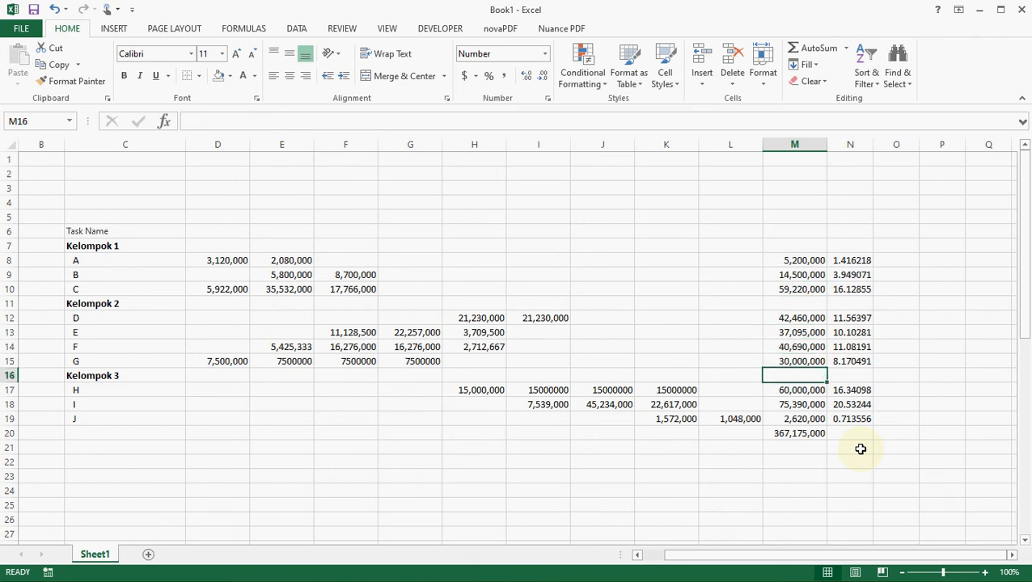
key("Down")
key("Down")
key("Down")
key("Down")
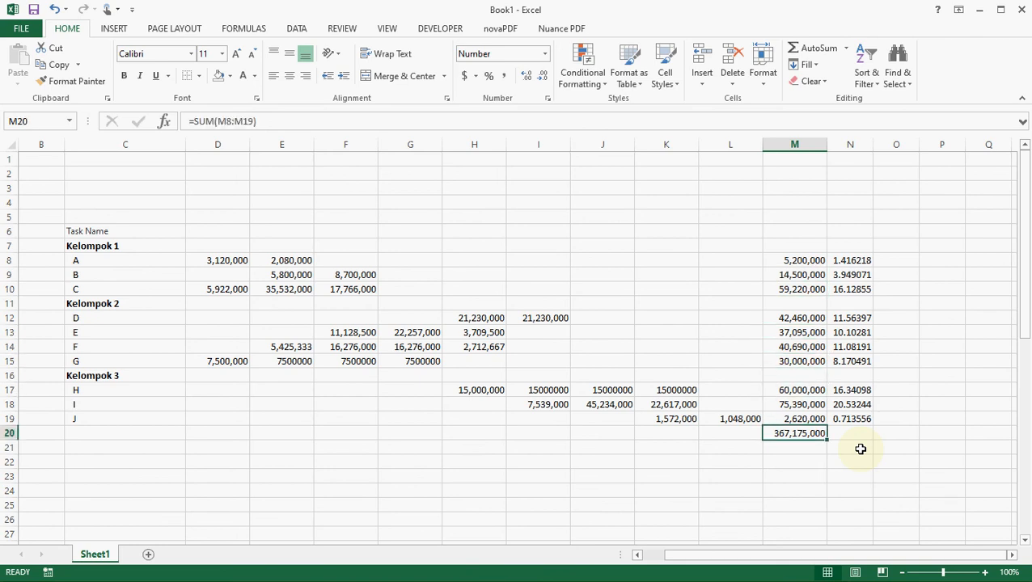
key("Up")
key("Up")
key("Up")
key("Up")
key("Up")
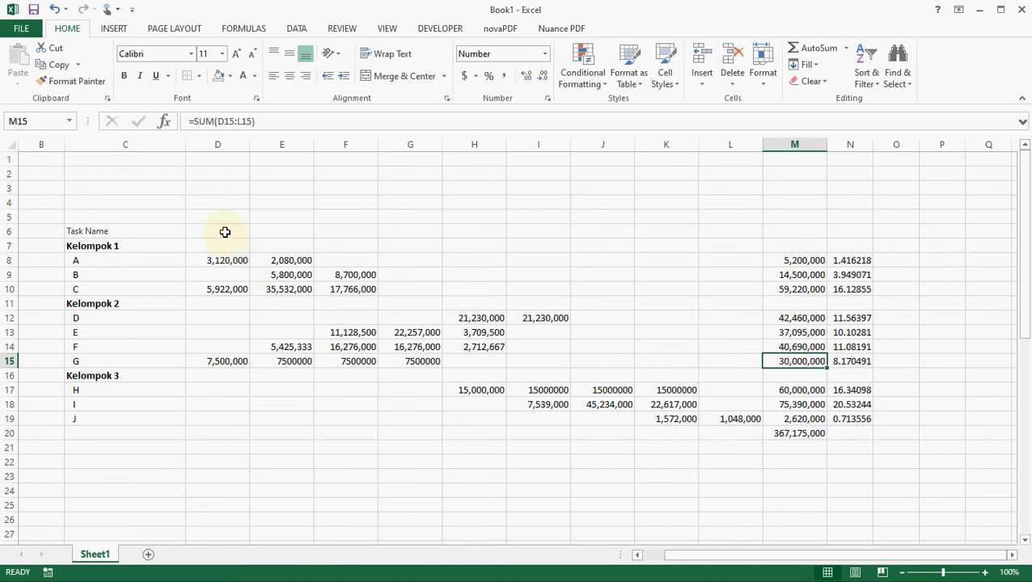
- Replace the header in C6 with Pekerjaan and number the week columns D6 to L6 from 1 to 9
left_click(155, 234)
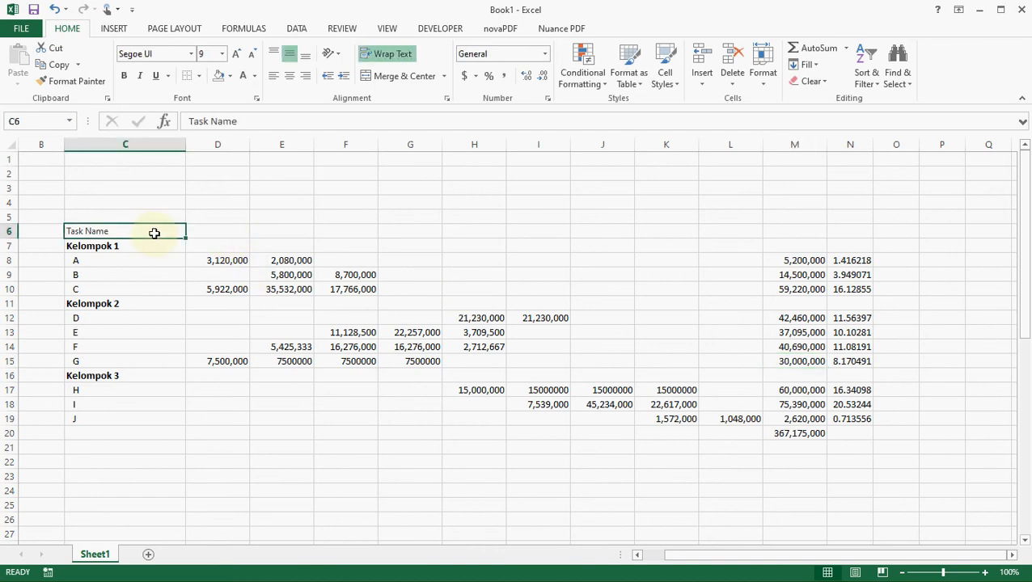
type("Pekerjaan")
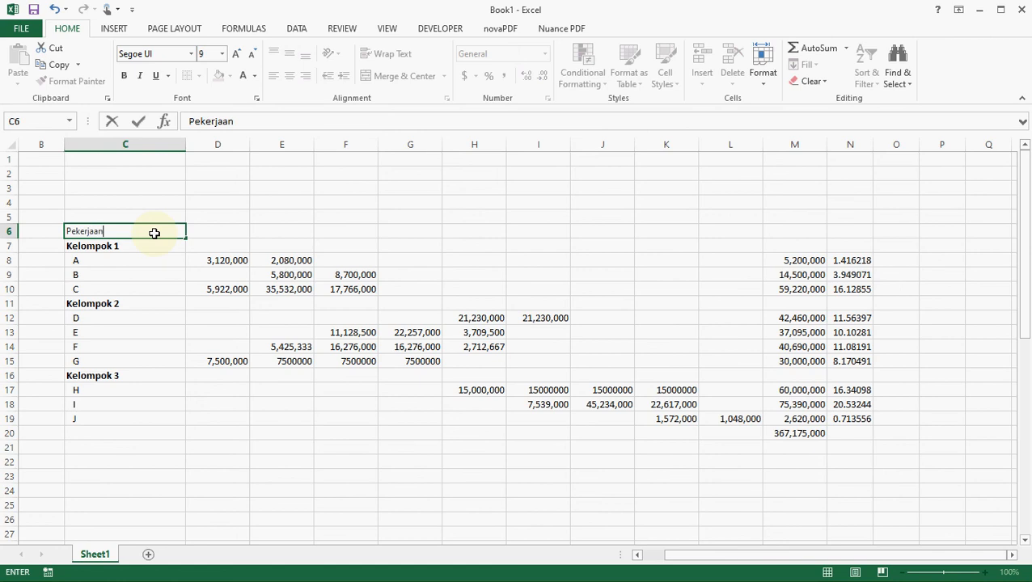
key("Tab")
type("1")
key("Tab")
type("2")
key("ctrl+Return")
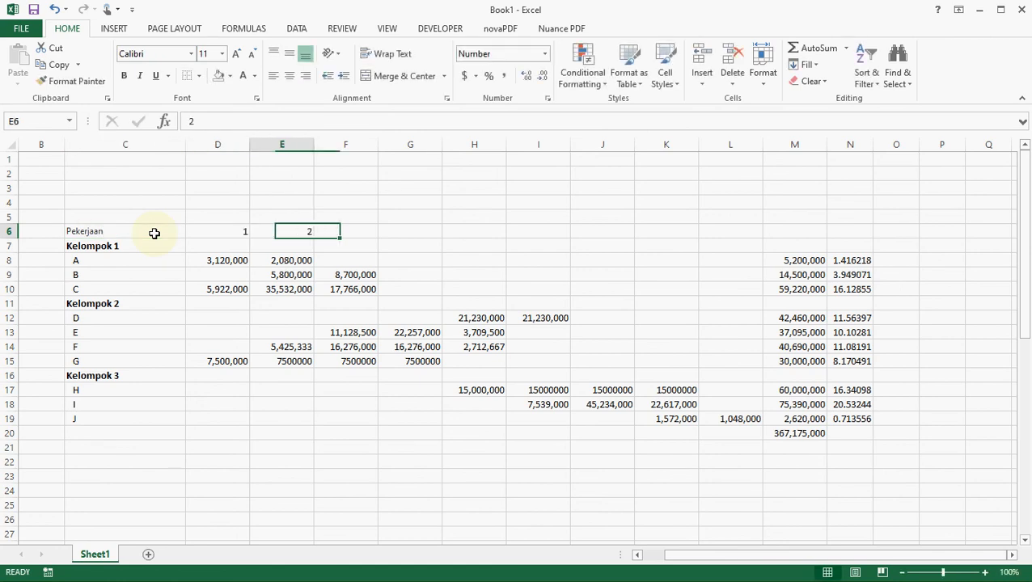
key("Left")
key("shift+Right")
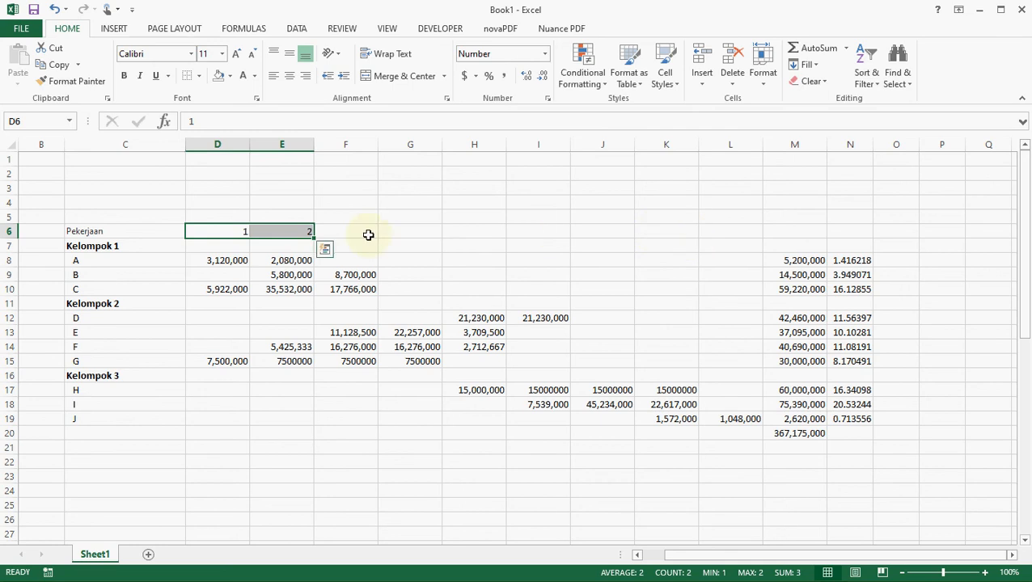
left_click_drag(315, 237, 744, 226)
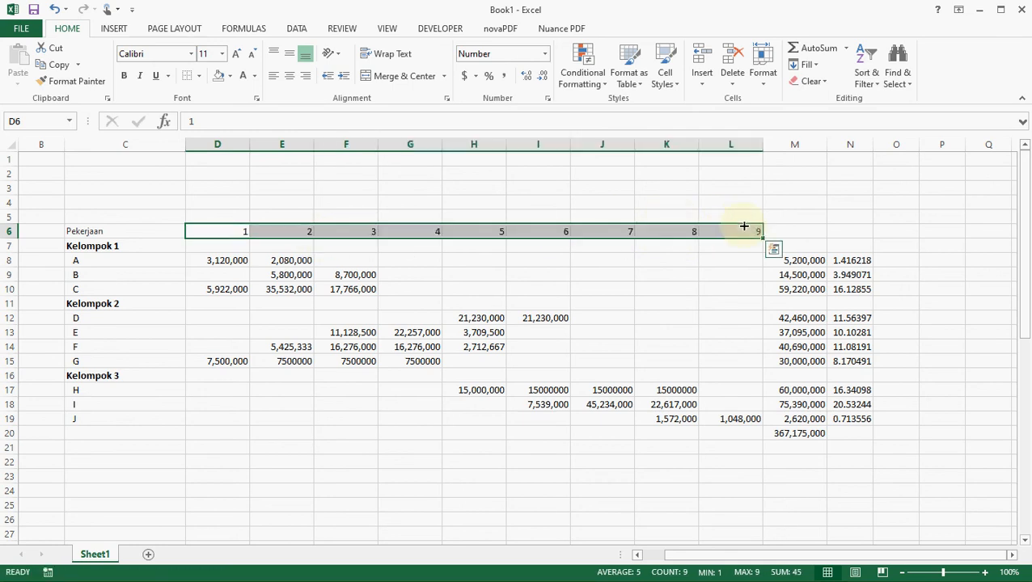
- Add the column headers Biaya in M6 and Bobot in N6
key("Right")
key("Right")
key("Right")
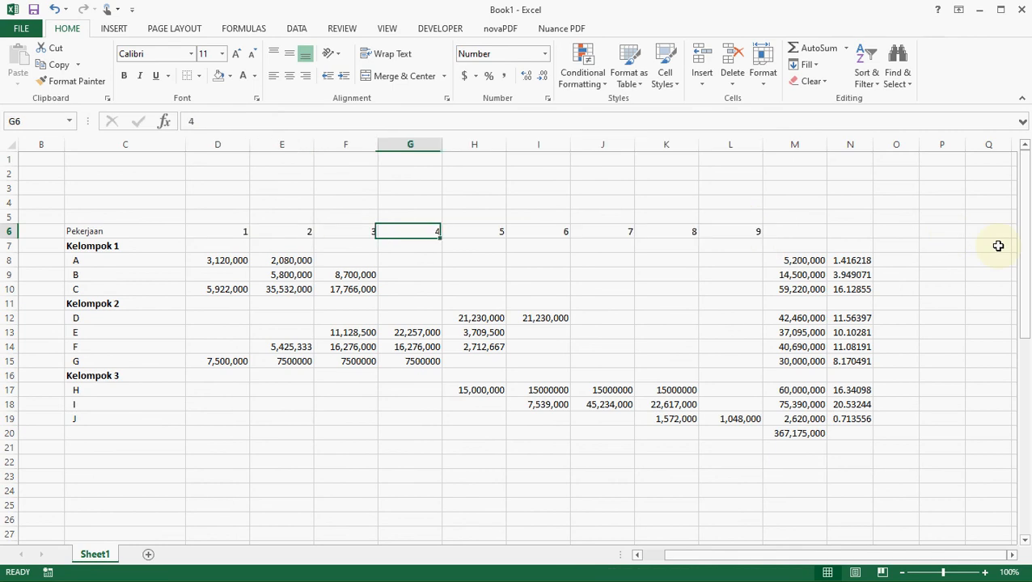
key("Right")
key("Right")
key("Right")
key("Right")
key("Right")
key("Right")
type("Biaya")
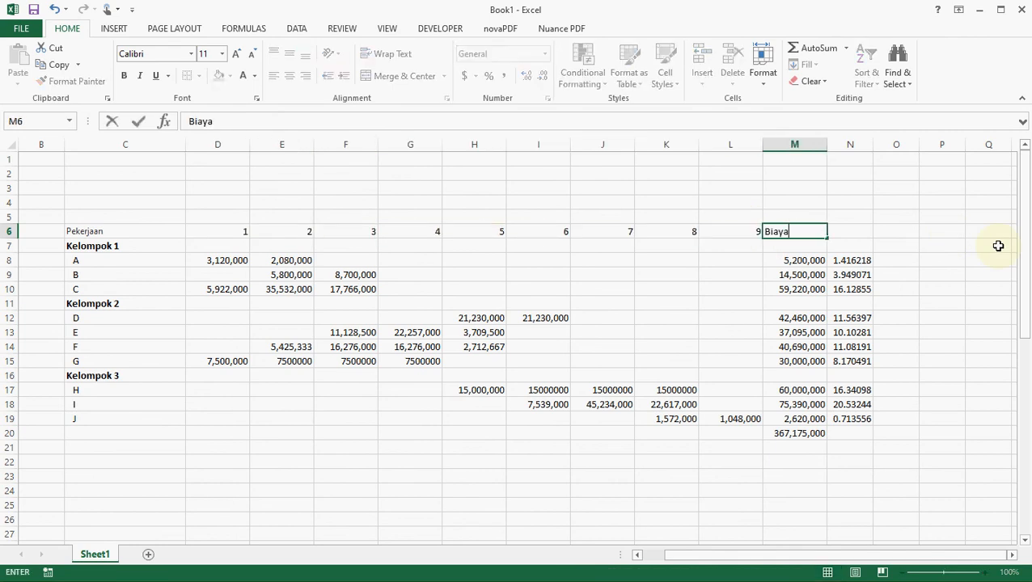
key("Right")
type("Bob")
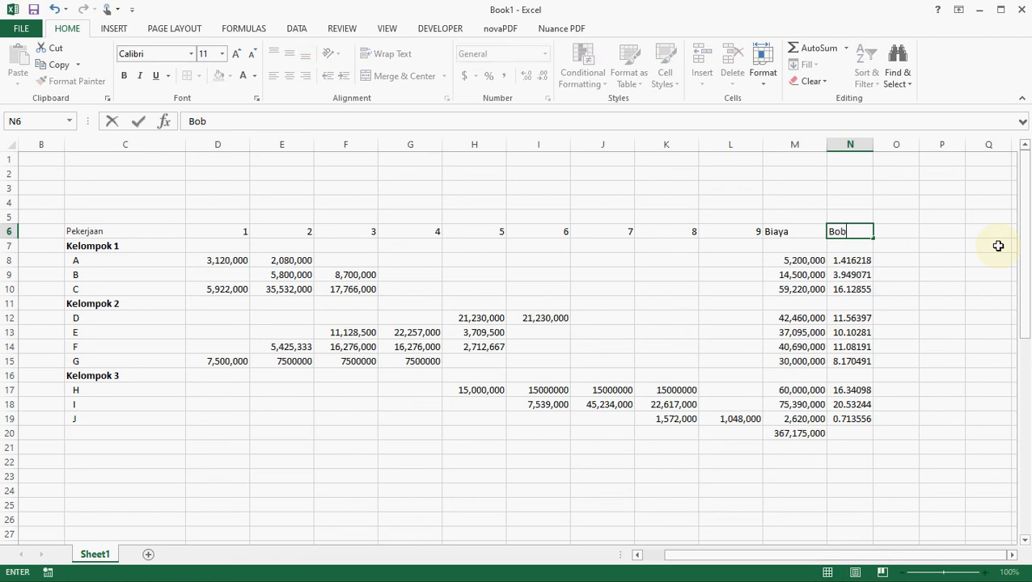
type("ot")
key("Return")
- Make the whole header row from C6 to N6 bold
key("Up")
key("shift+Left")
key("shift+Left")
key("shift+Left")
key("shift+Left")
key("shift+Left")
key("shift+Left")
key("shift+Left")
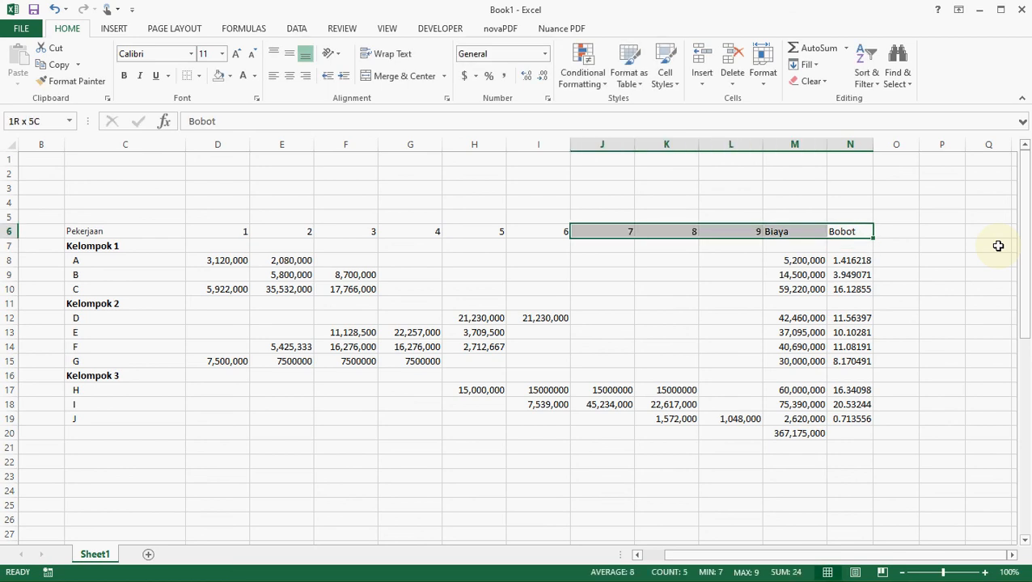
key("shift+Left")
key("shift+Left")
key("shift+Left")
key("shift+Left")
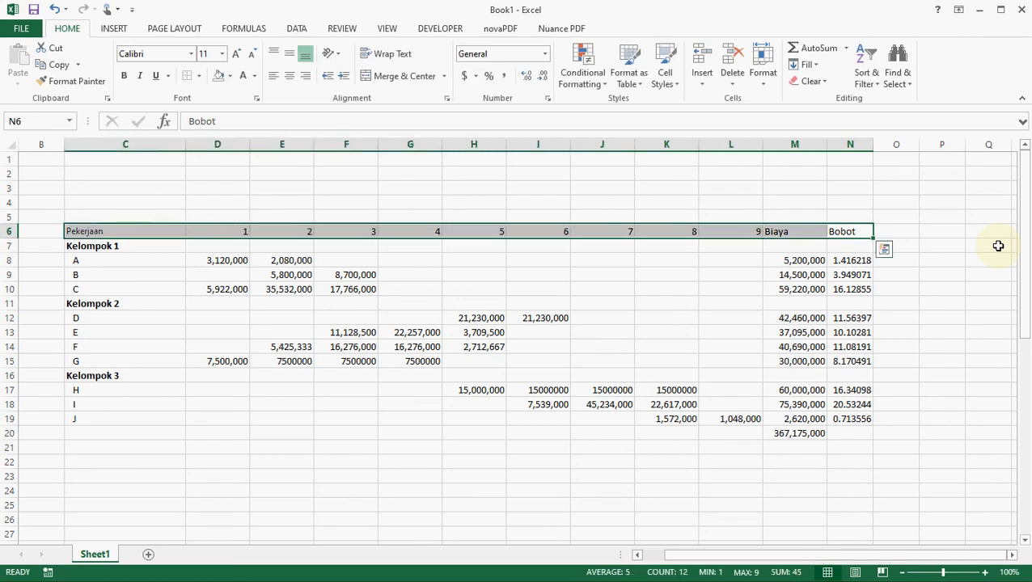
key("ctrl+b")
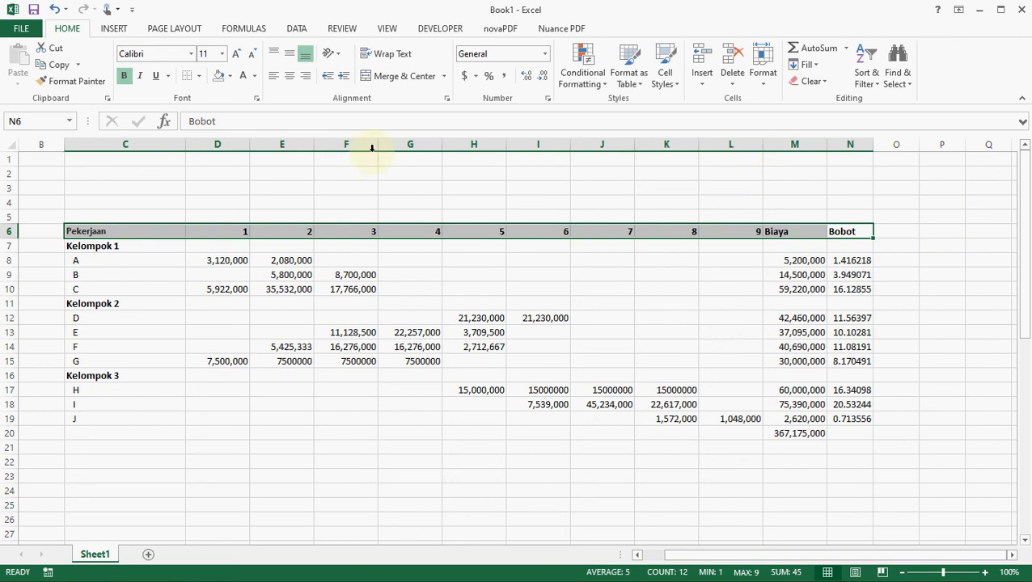
- Centre the text of the header row from C6 to N6
left_click(290, 76)
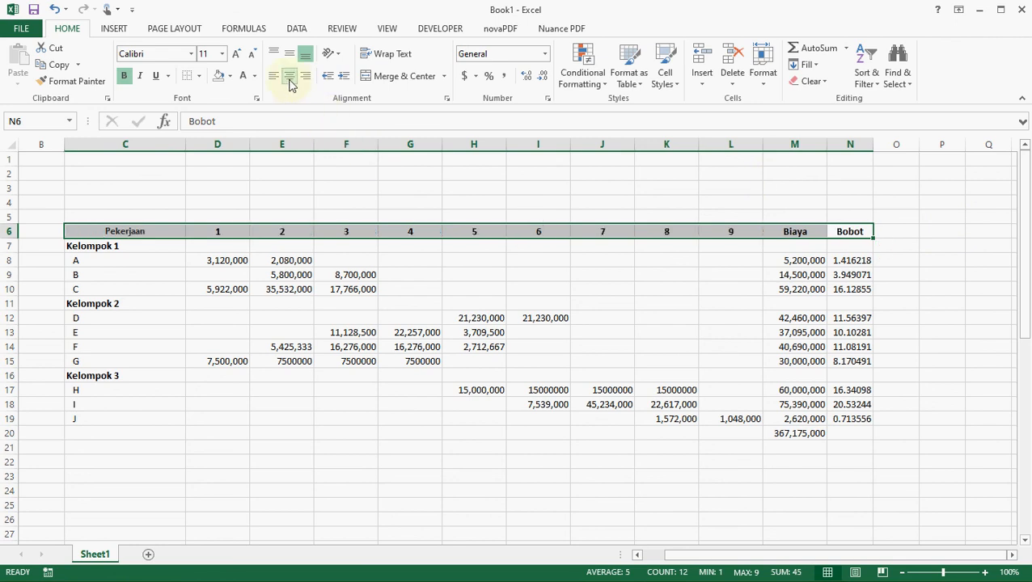
key("Down")
key("Down")
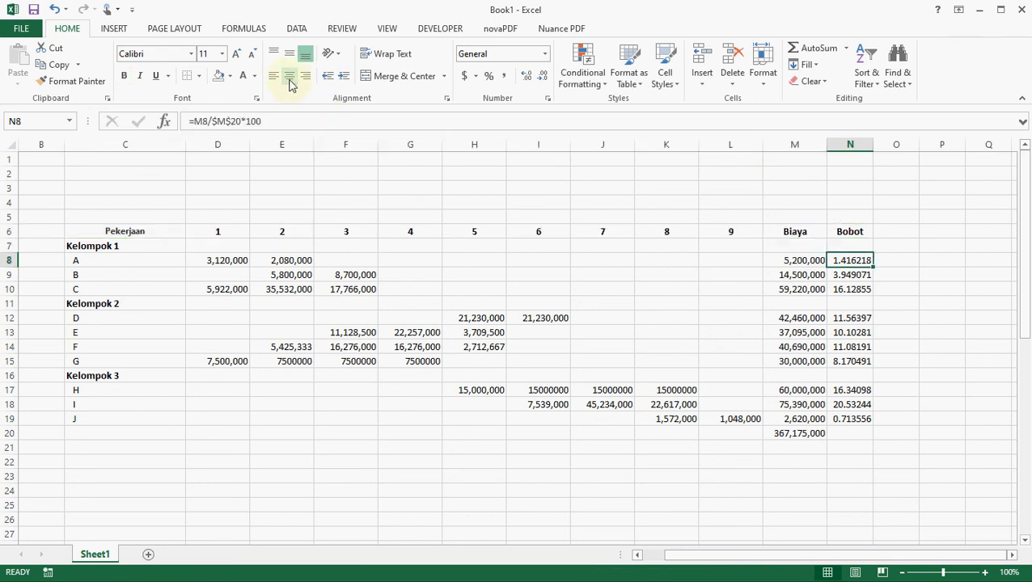
- Copy the week numbers 1 to 9 from D6:L6 into the header cells starting at O6, beside Bobot
key("Up")
key("Up")
key("Right")
key("Right")
key("Right")
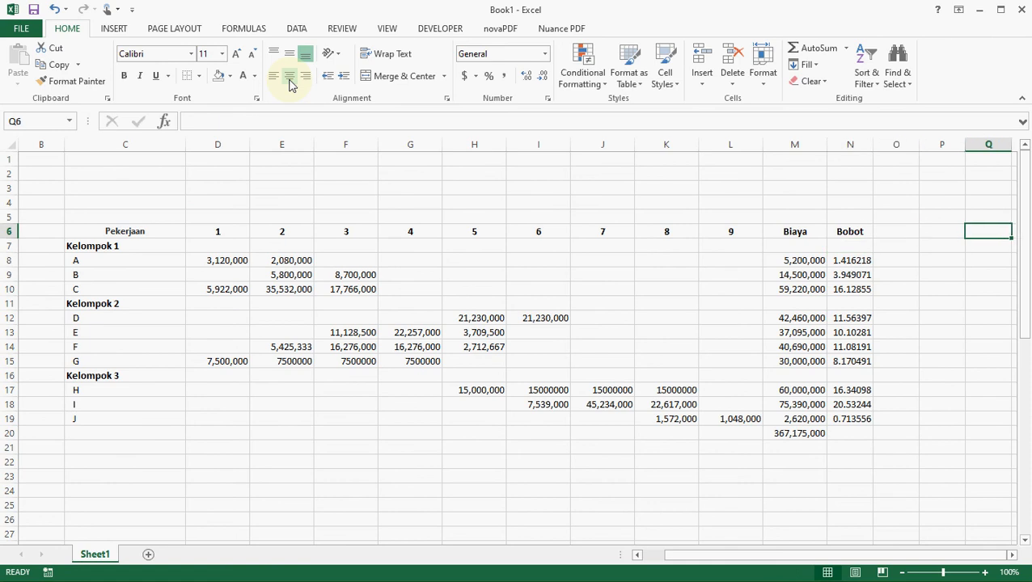
key("Left")
key("Left")
key("Left")
key("Left")
key("Left")
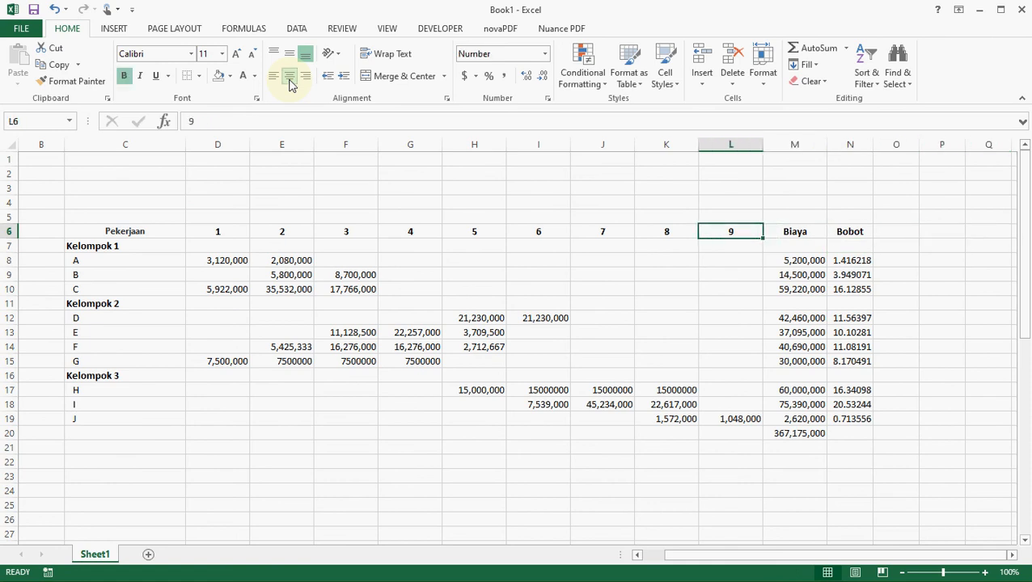
key("shift+Left")
key("shift+Left")
key("shift+Left")
key("shift+Left")
key("shift+Left")
key("shift+Left")
key("shift+Left")
key("shift+Left")
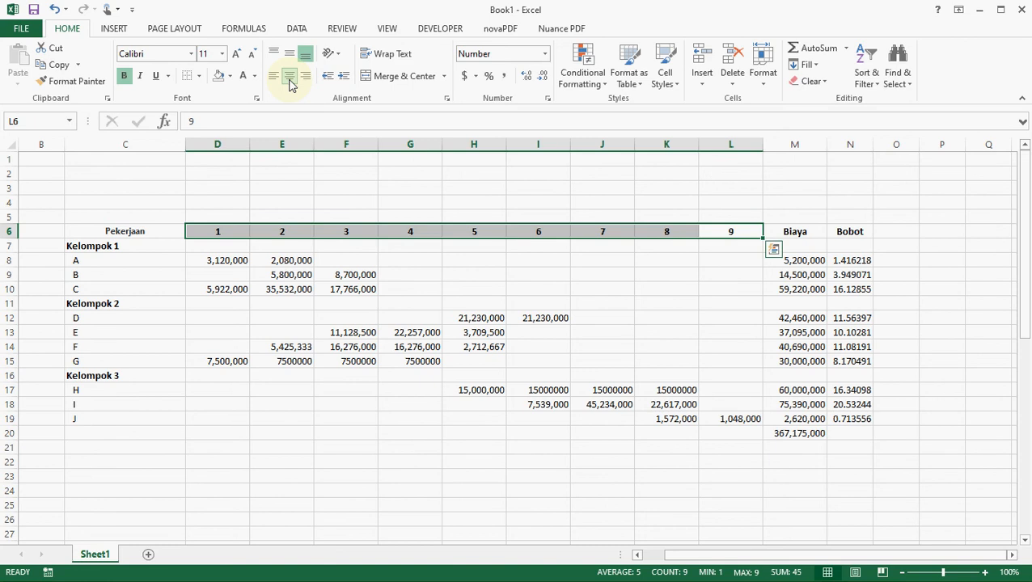
key("ctrl+c")
key("Right")
key("Right")
key("Right")
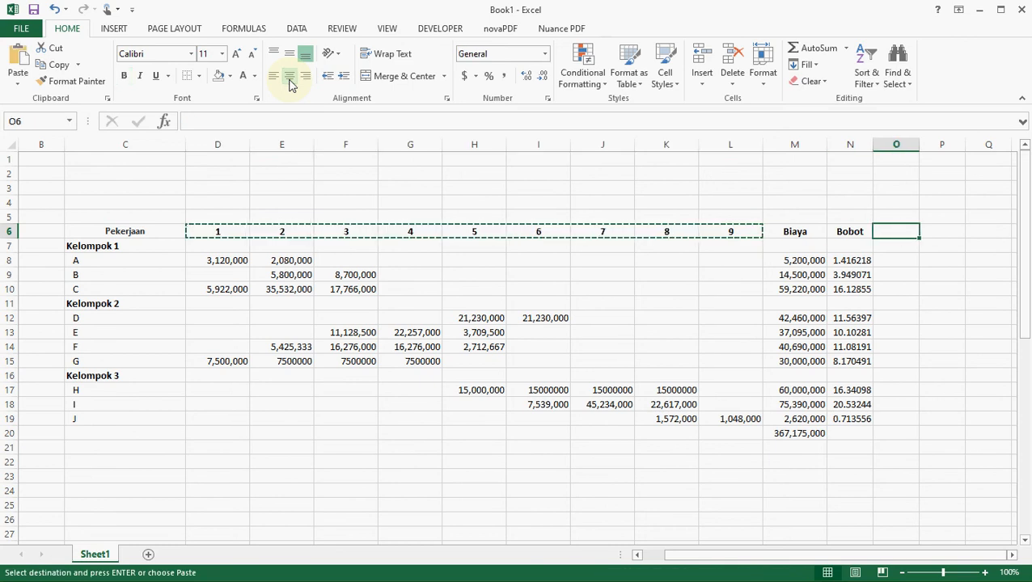
key("Return")
- Enter the weekly weight formula =D8/$M$20*100 in cell O8 for task A
key("Down")
key("Down")
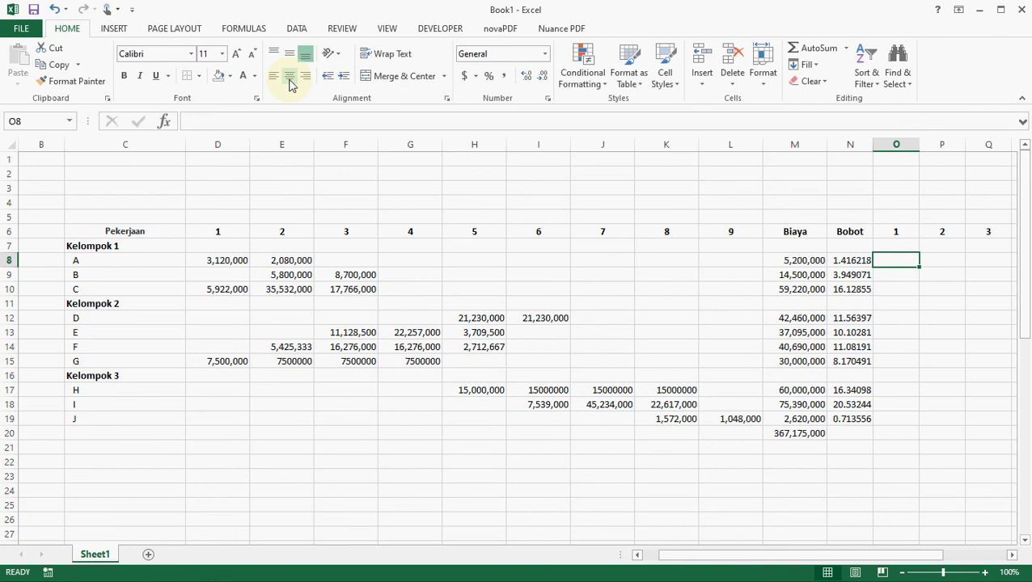
type("=")
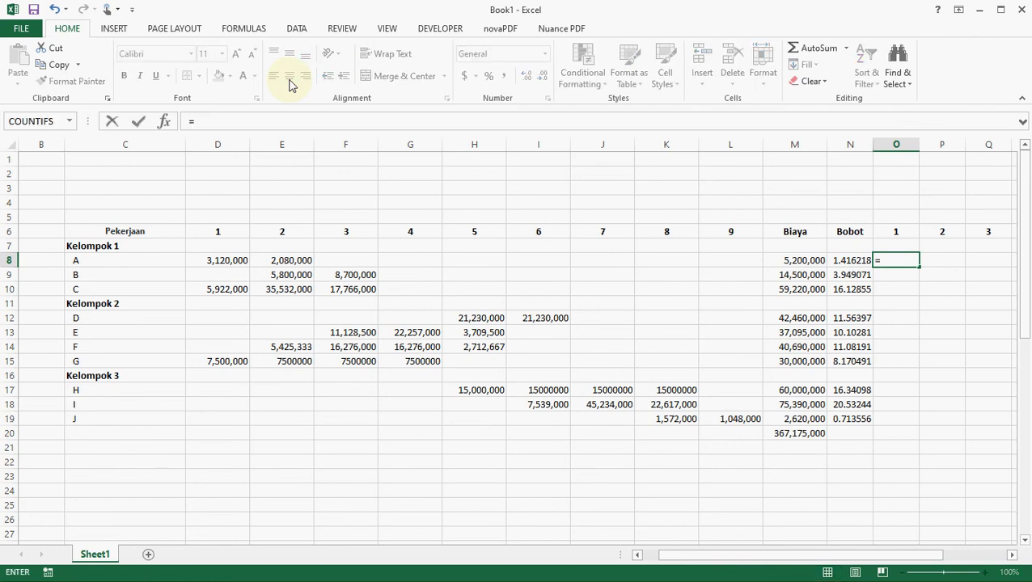
key("Left")
key("Left")
key("Left")
key("Left")
key("Left")
key("Left")
key("Left")
key("Left")
key("Left")
key("Left")
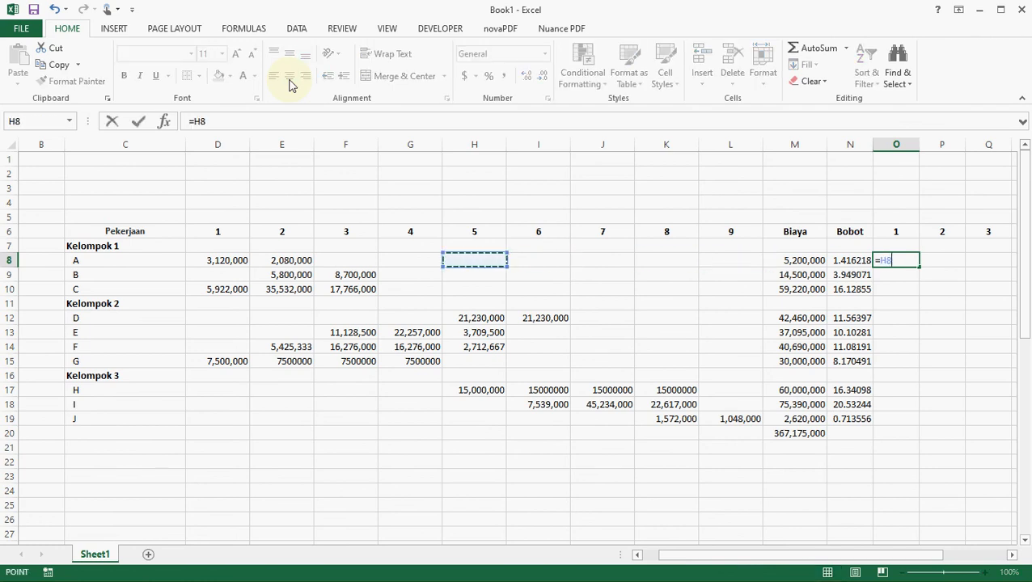
key("Left")
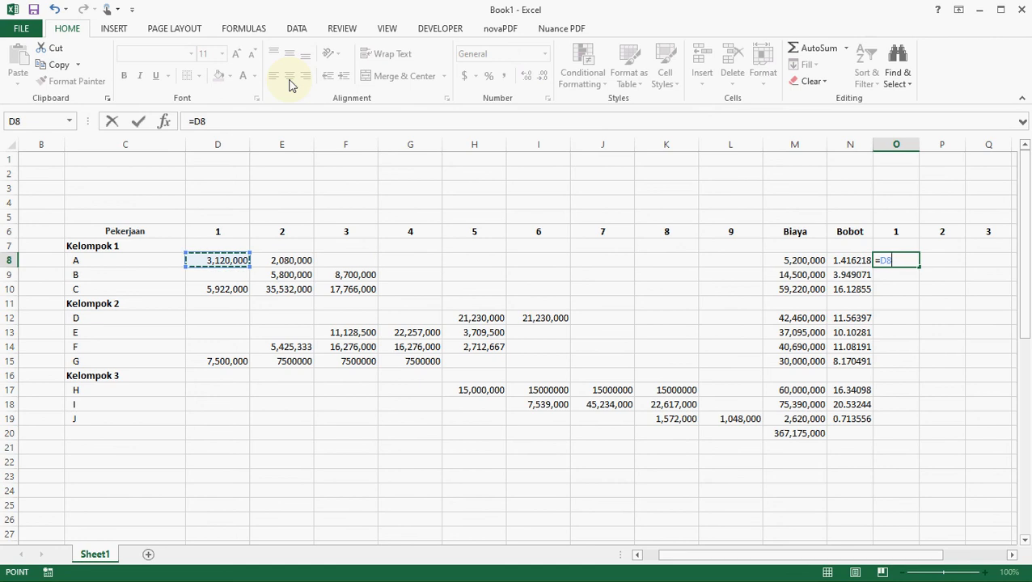
type("/")
key("Down")
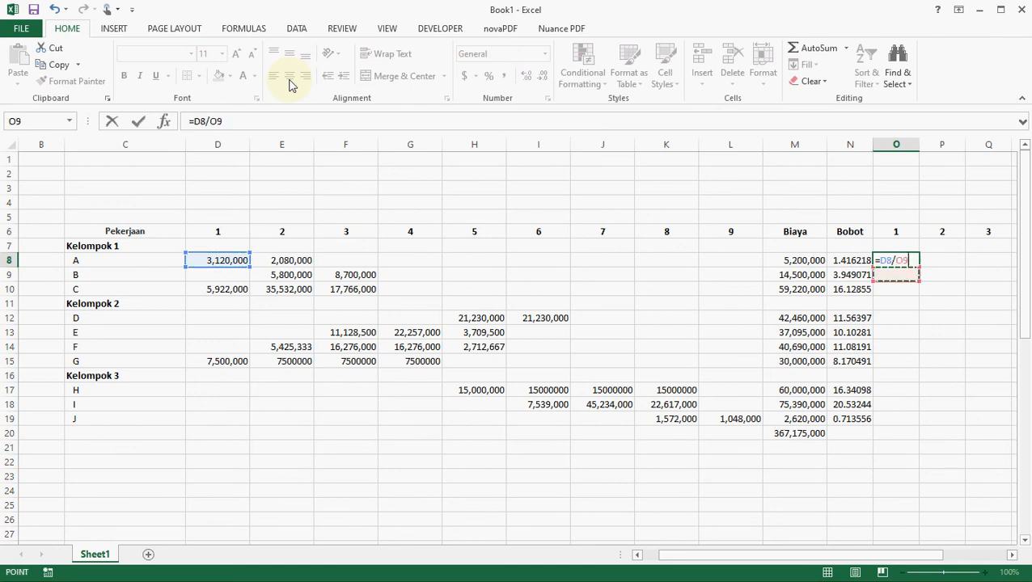
key("Down")
key("Down")
key("Down")
key("Down")
key("Down")
key("Down")
key("Down")
key("Down")
key("Down")
key("Down")
key("Down")
key("Down")
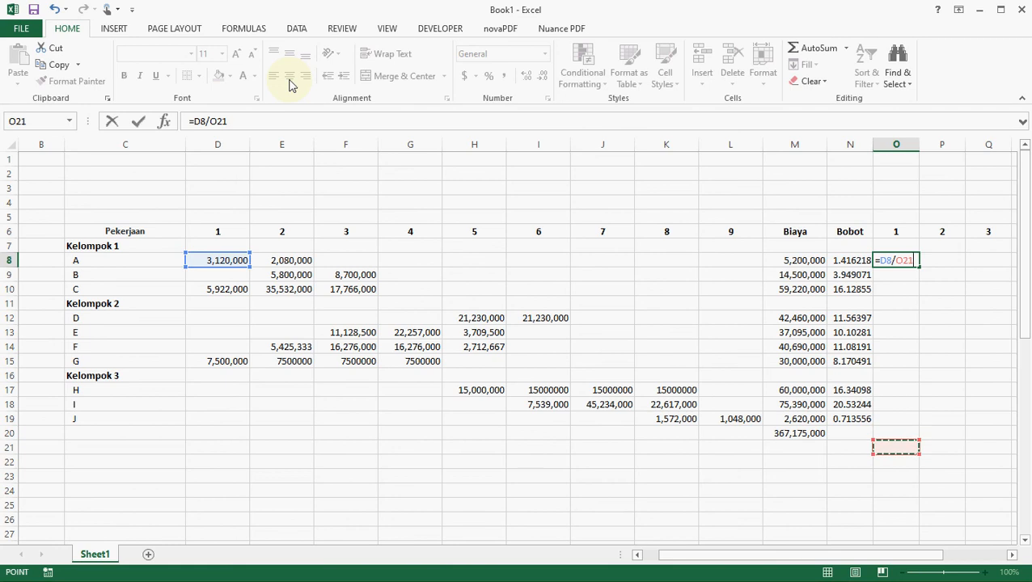
key("Left")
key("Left")
key("Up")
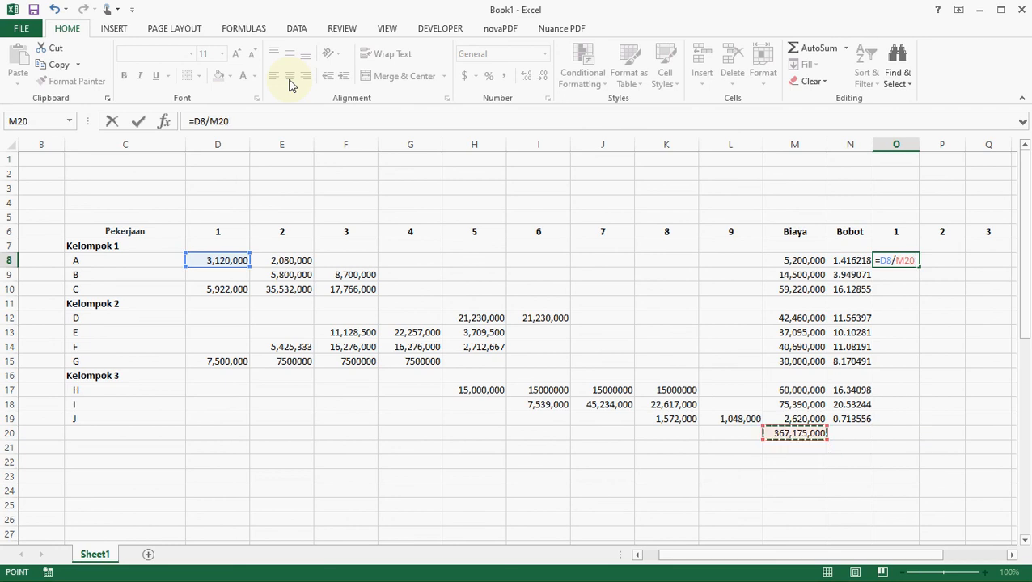
key("F4")
type("*")
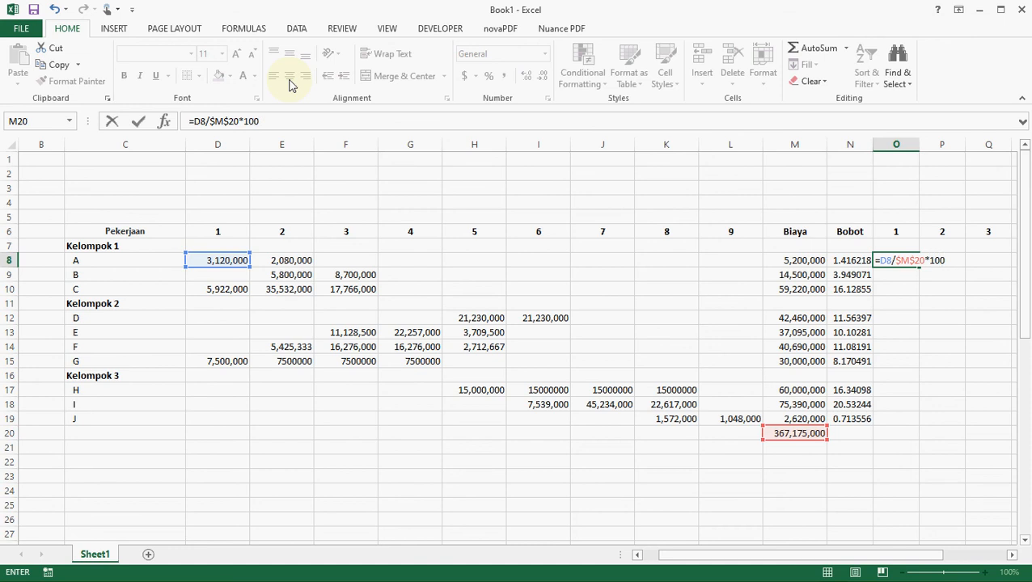
key("Return")
- Copy the weight formula from O8 across task A's remaining weeks, P8 to W8
key("Up")
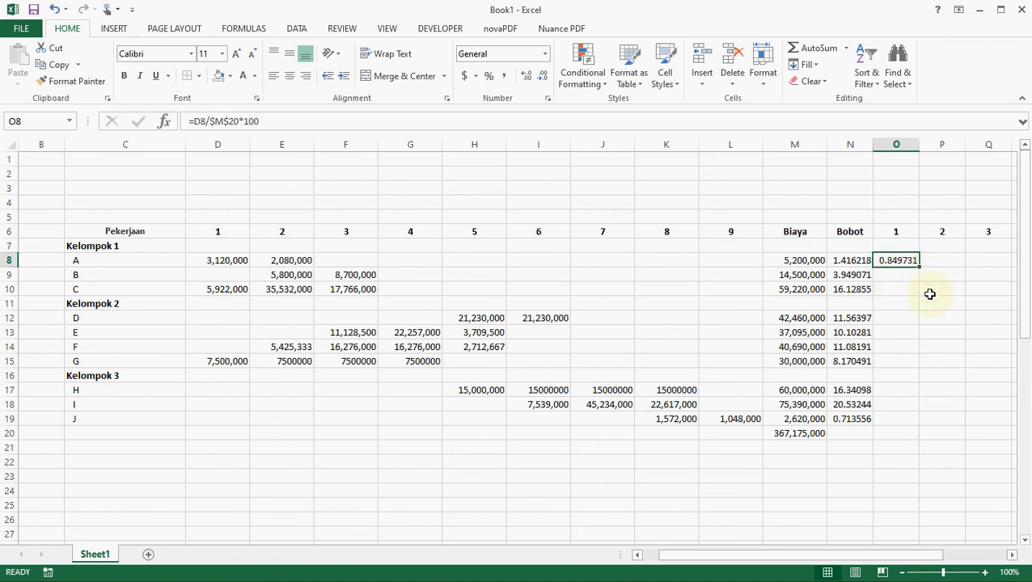
key("ctrl+c")
key("Right")
key("shift+Right")
key("shift+Right")
key("shift+Right")
key("shift+Right")
key("shift+Right")
key("shift+Right")
key("shift+Right")
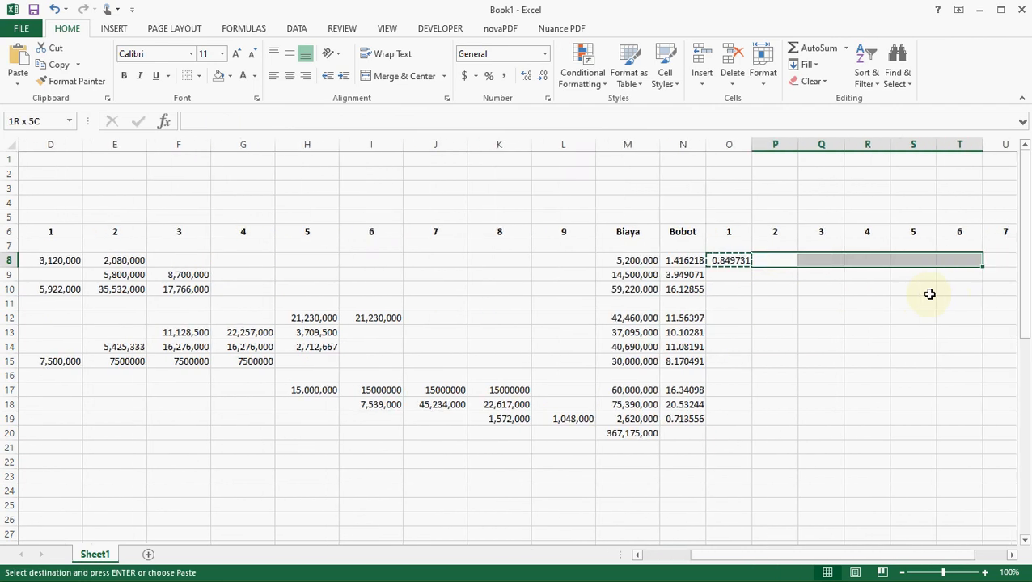
key("ctrl+v")
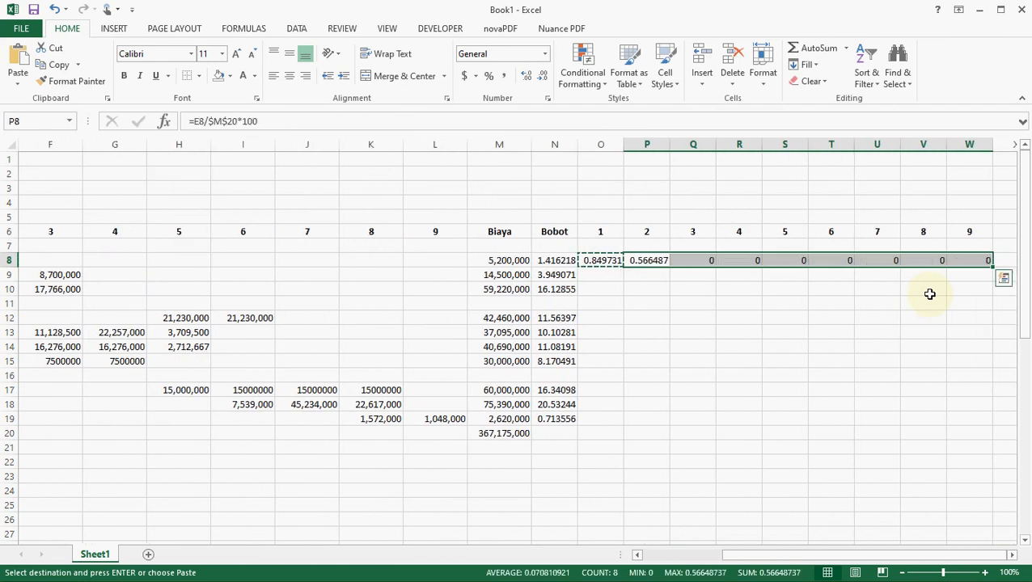
- Paste the copied weight formula into O9:W19 to cover the other task rows for all nine weeks
key("Down")
key("Left")
key("shift+Down")
key("shift+Down")
key("shift+Down")
key("shift+Down")
key("shift+Down")
key("shift+Down")
key("shift+Down")
key("shift+Down")
key("shift+Down")
key("shift+Down")
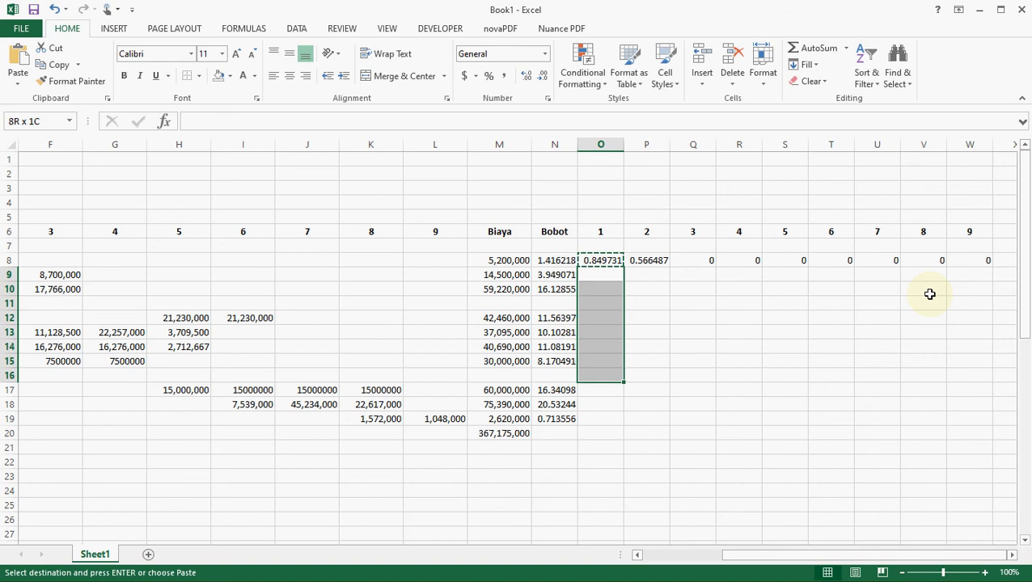
key("shift+Right")
key("shift+Right")
key("shift+Right")
key("shift+Right")
key("shift+Right")
key("shift+Right")
key("shift+Right")
key("shift+Right")
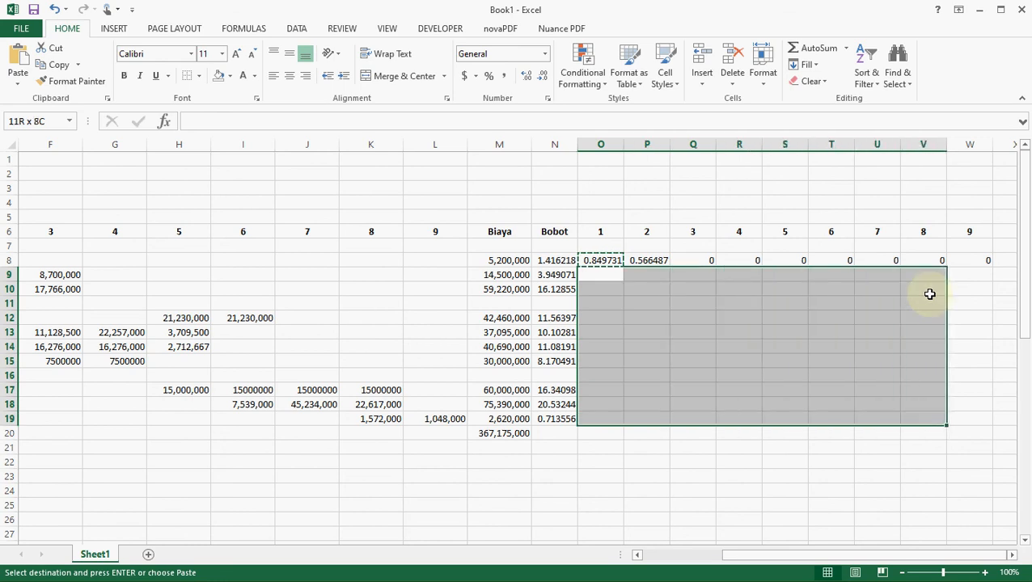
key("ctrl+v")
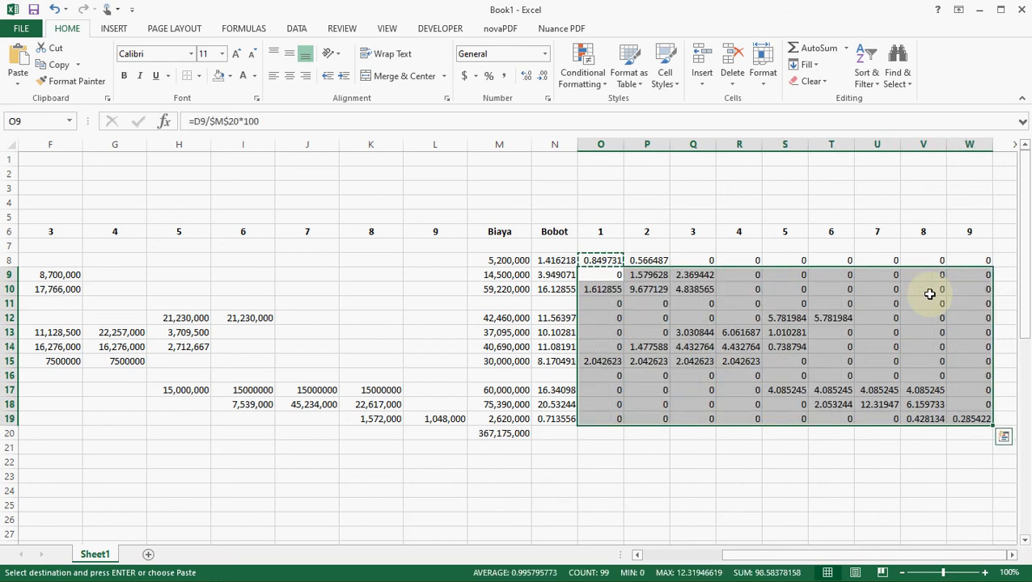
- Format the weight cells N8:W19 as Number with 4 decimal places
key("Up")
key("Left")
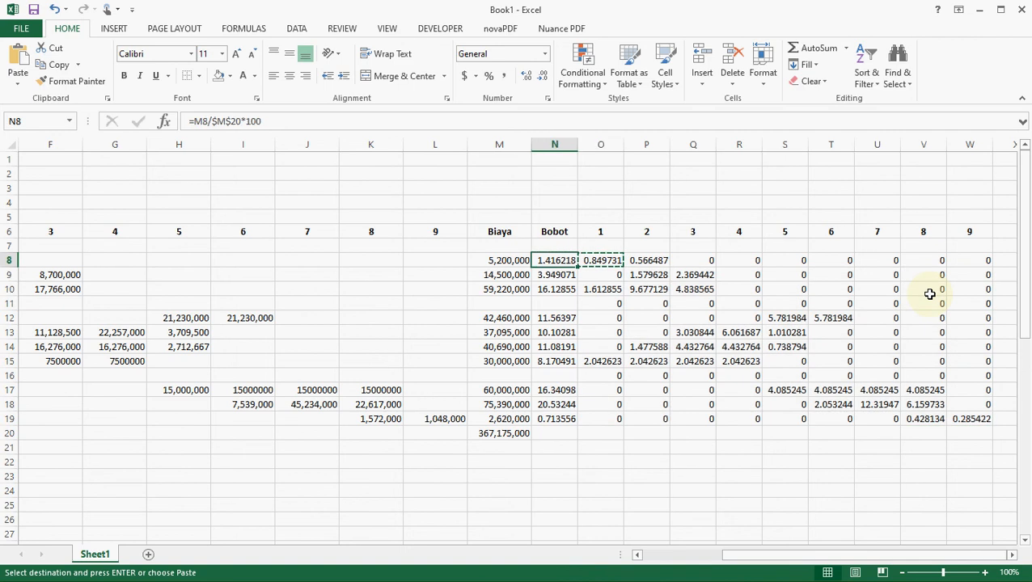
key("shift+Down")
key("shift+Down")
key("shift+Down")
key("shift+Down")
key("shift+Down")
key("shift+Down")
key("shift+Down")
key("shift+Down")
key("shift+Down")
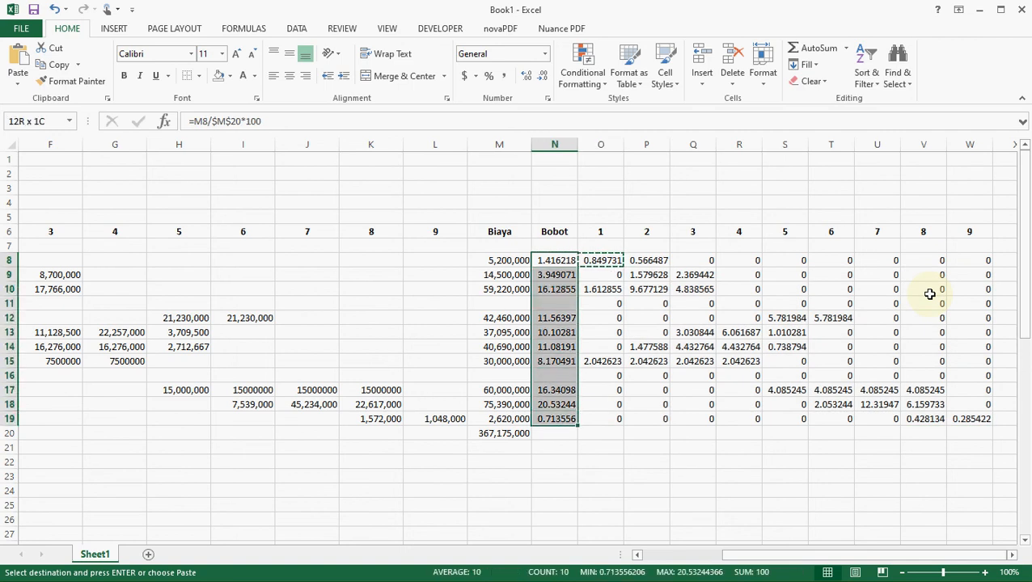
key("shift+Right")
key("shift+Right")
key("shift+Right")
key("shift+Right")
key("shift+Right")
key("shift+Right")
key("shift+Right")
key("shift+Right")
key("shift+Right")
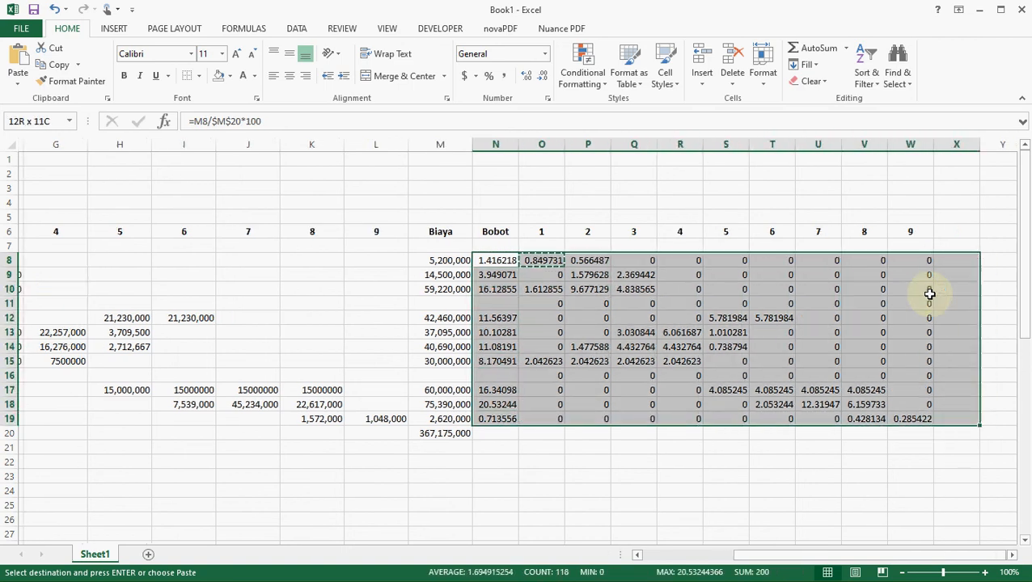
key("ctrl+v")
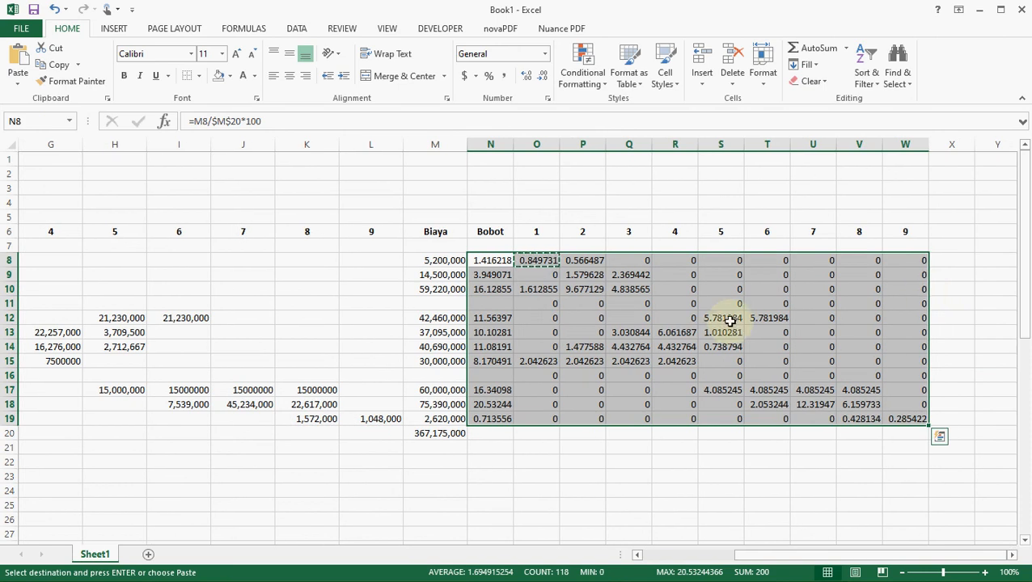
right_click(730, 321)
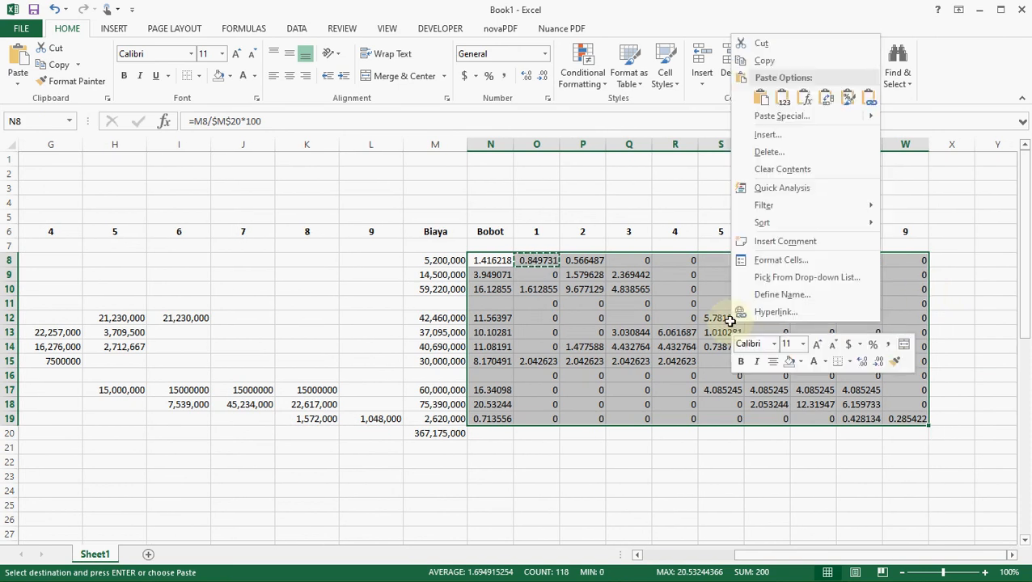
left_click(784, 261)
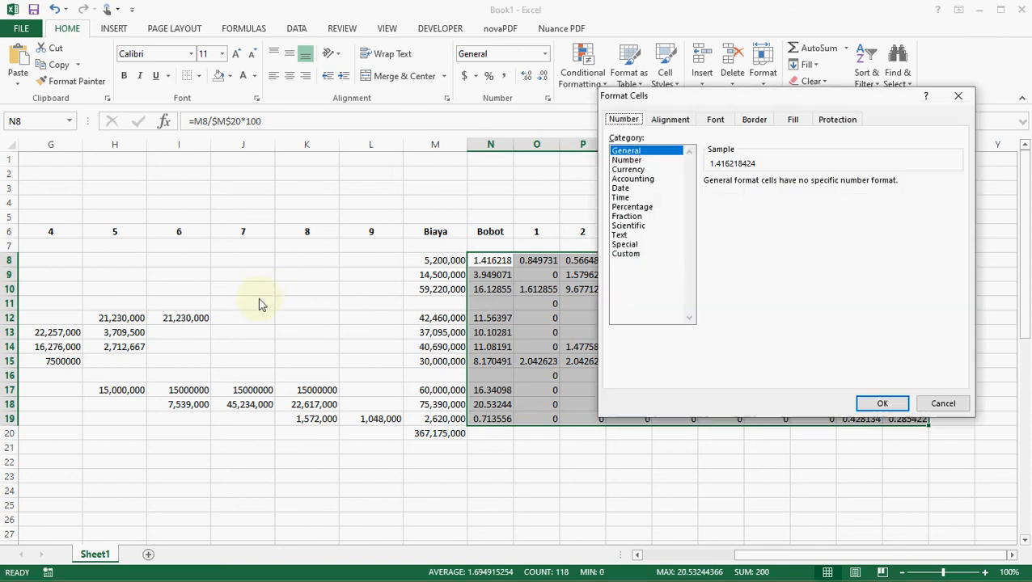
left_click(639, 160)
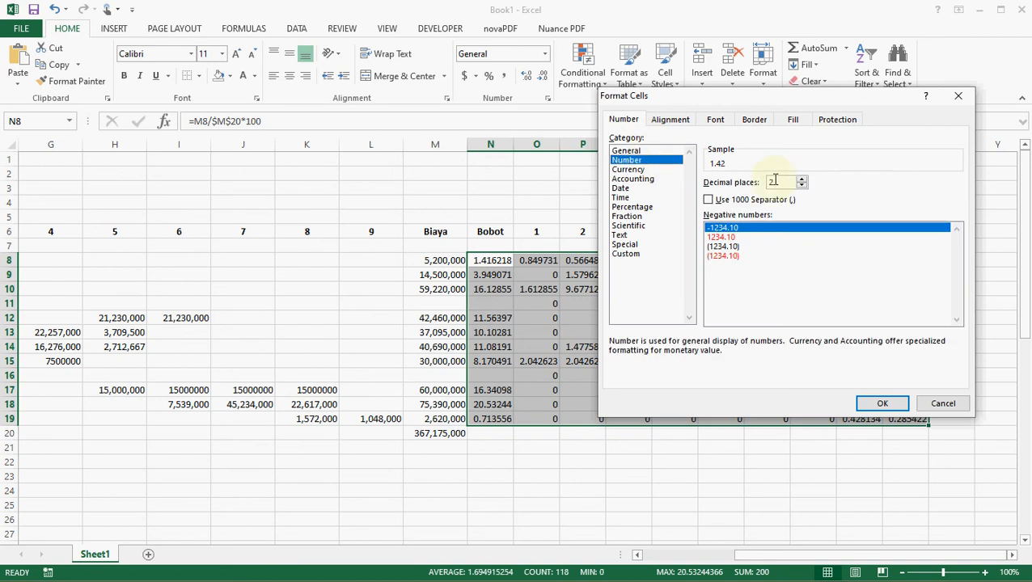
left_click(802, 180)
left_click(802, 180)
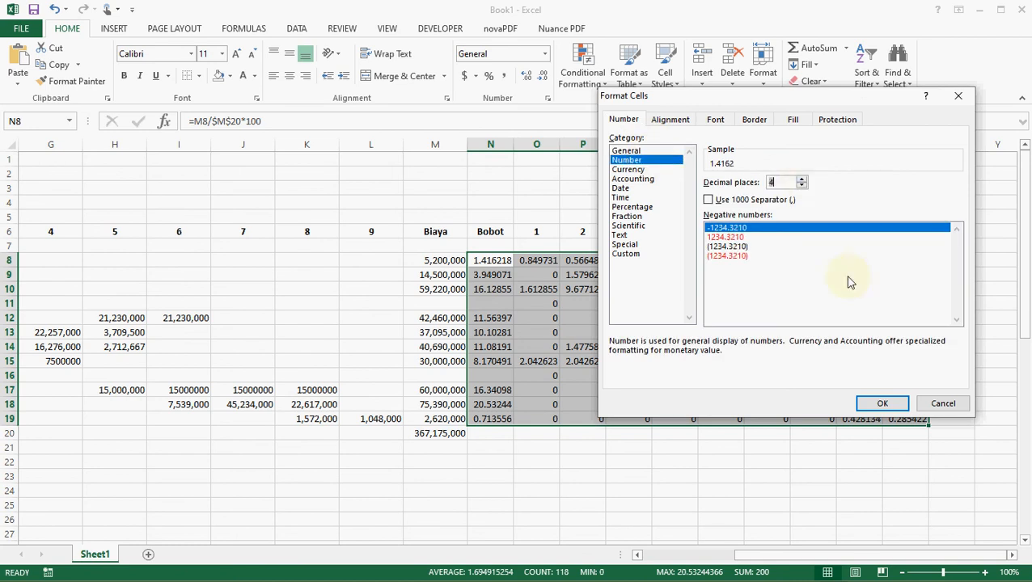
left_click(883, 404)
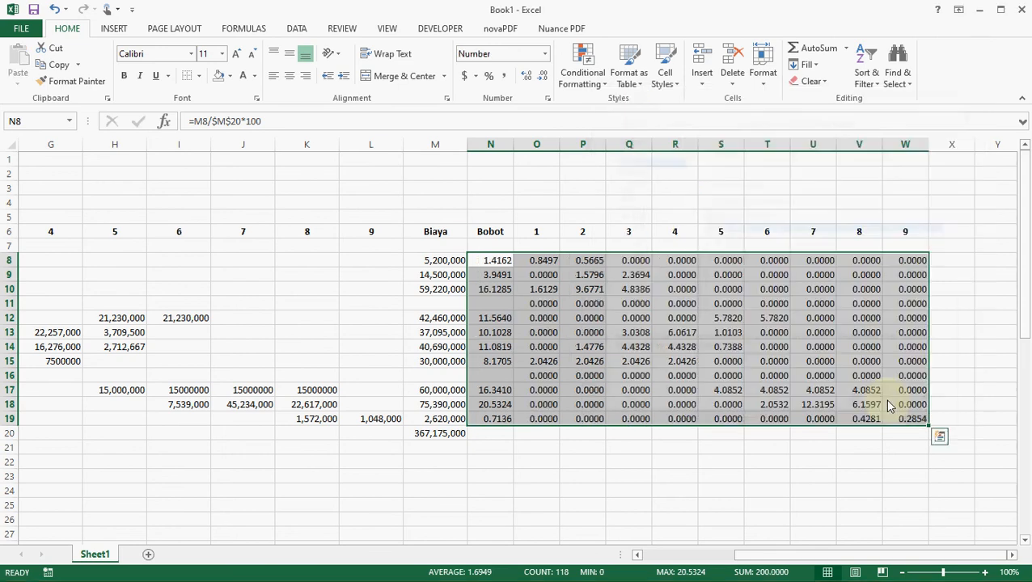
key("Down")
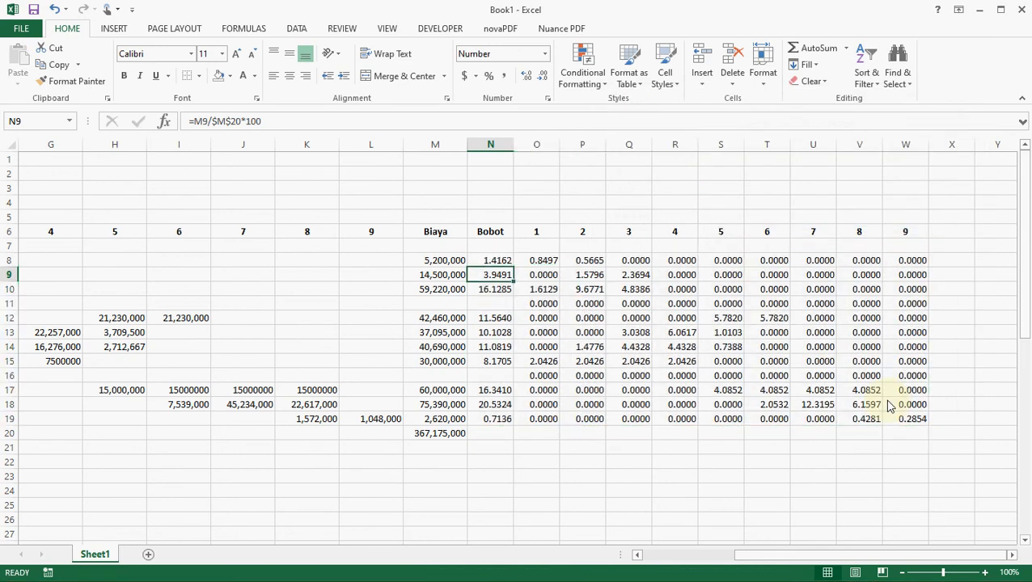
key("Down")
key("Down")
key("Down")
key("Down")
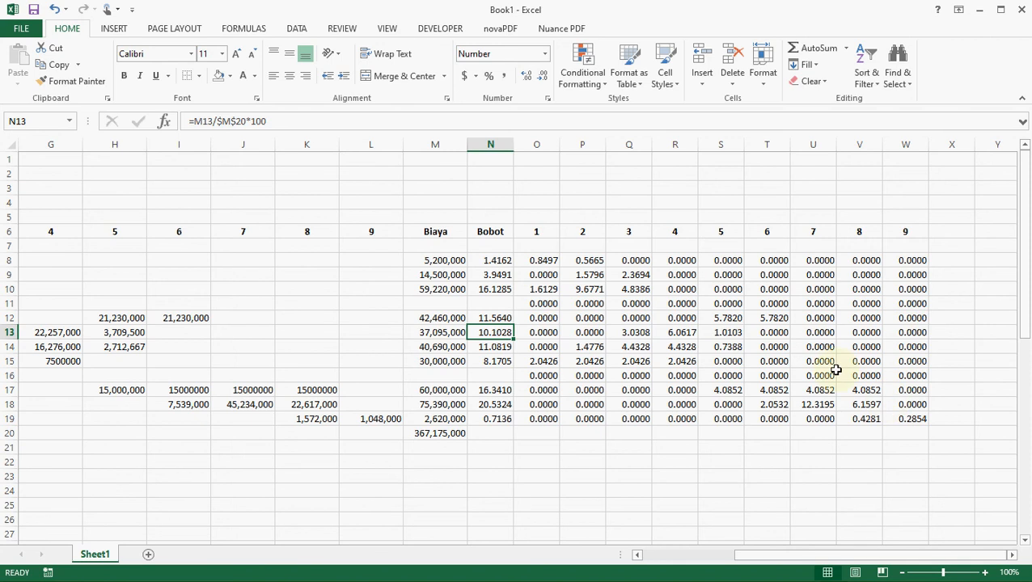
- Hide columns D through M, which hold the weekly costs and the Biaya totals
left_click(445, 144)
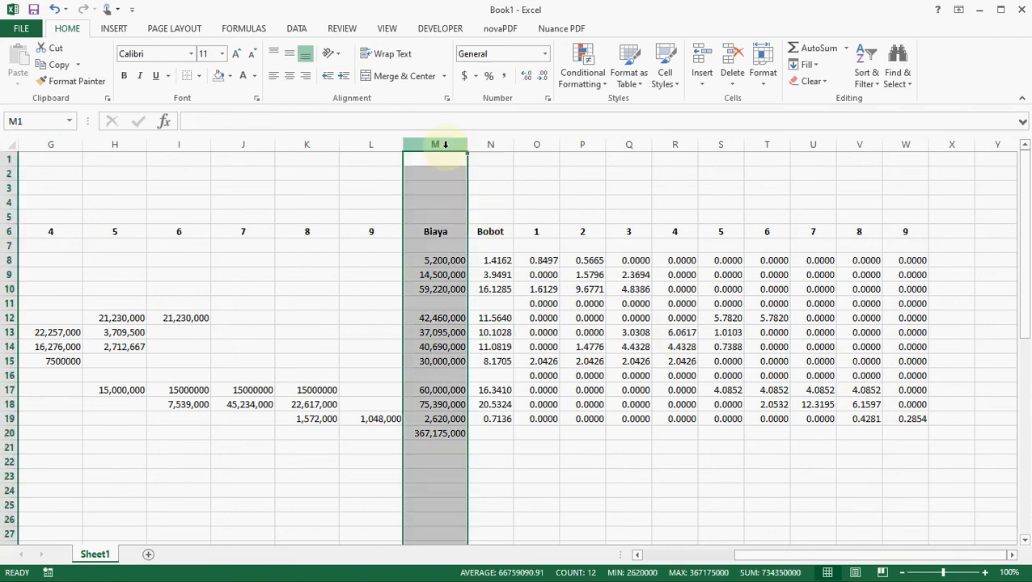
key("shift+Left")
key("shift+Left")
key("shift+Left")
key("shift+Left")
key("shift+Left")
key("shift+Left")
key("shift+Left")
key("shift+Left")
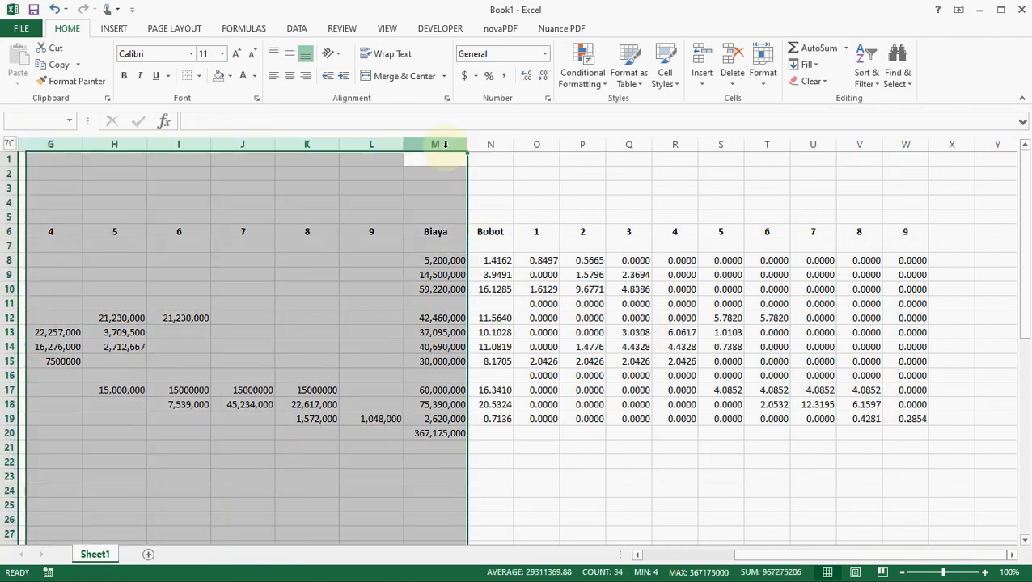
key("shift+Left")
key("shift+Left")
key("shift+Left")
key("shift+Right")
key("shift+Right")
key("shift+Right")
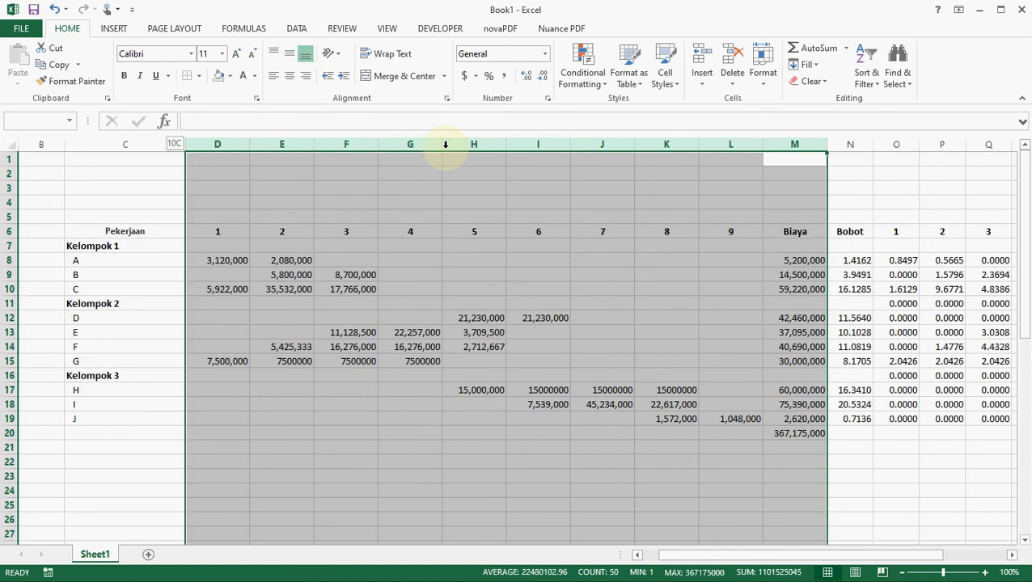
key("shift+Left")
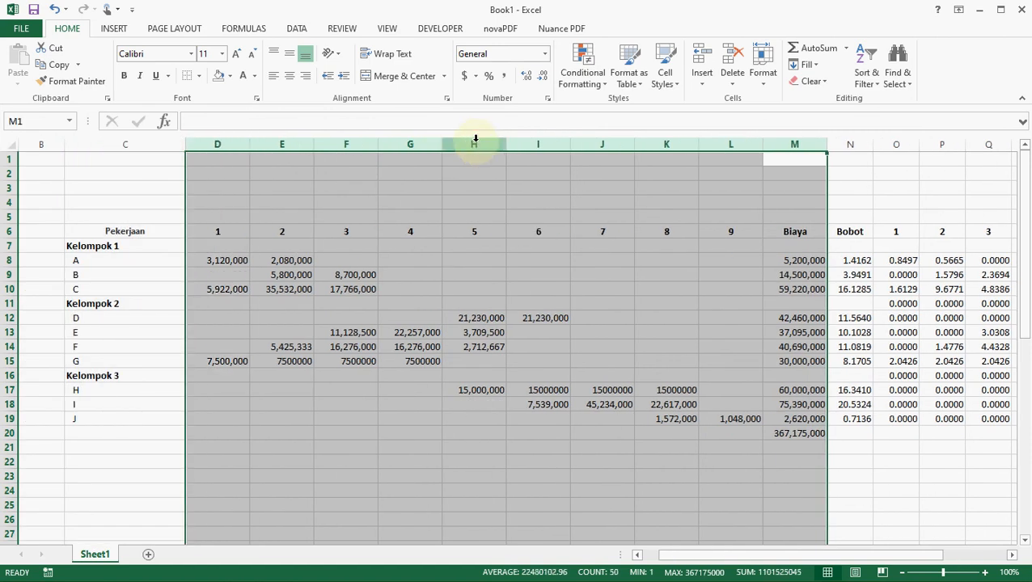
right_click(478, 144)
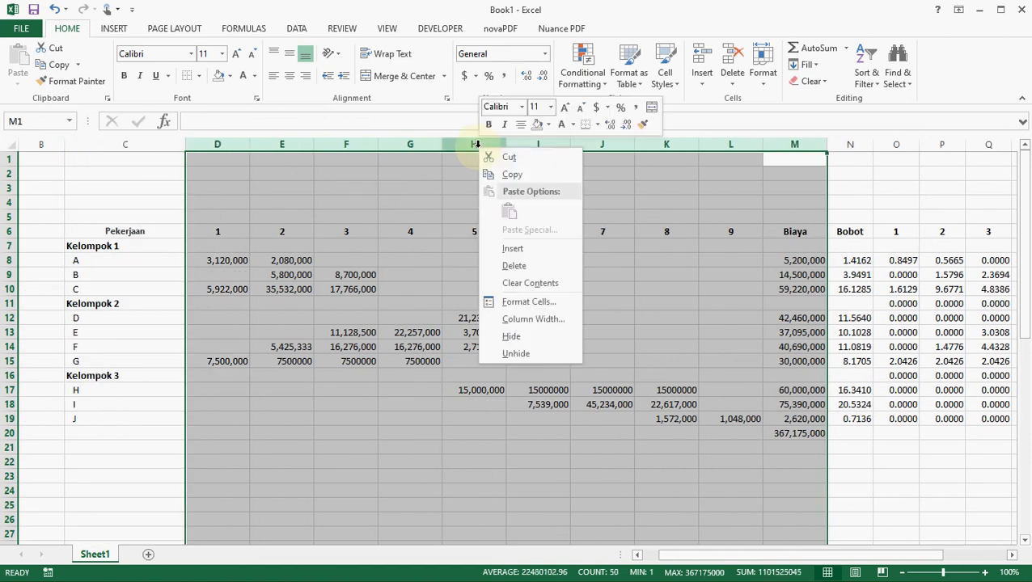
left_click(532, 338)
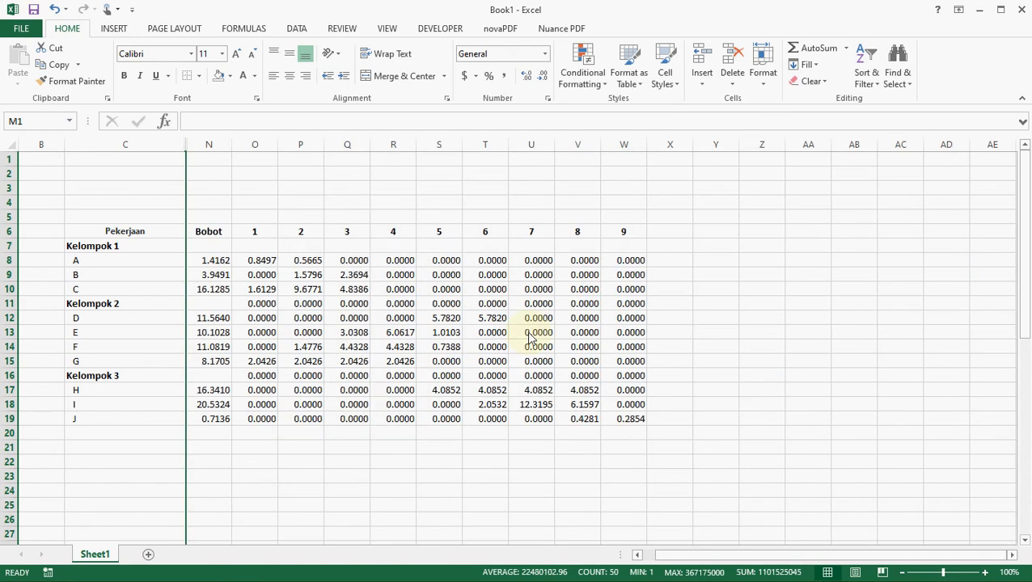
- Set up a Greater Than conditional formatting rule on the weekly weights O8:W19 with 0 as the threshold
key("Down")
key("Down")
key("Down")
key("Down")
key("Down")
key("Down")
key("Down")
key("Down")
key("Down")
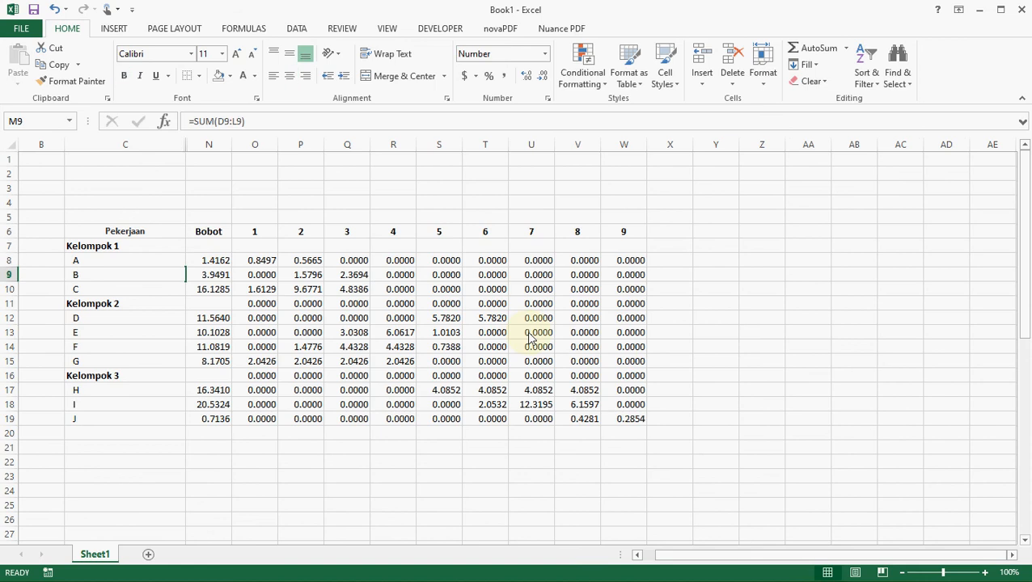
key("Home")
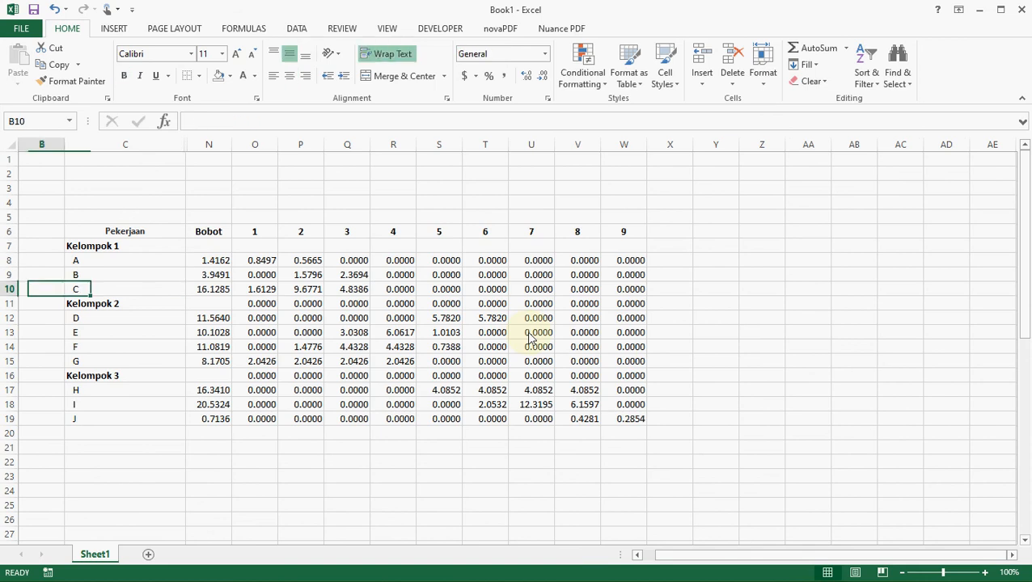
key("Right")
key("Right")
key("Right")
key("Right")
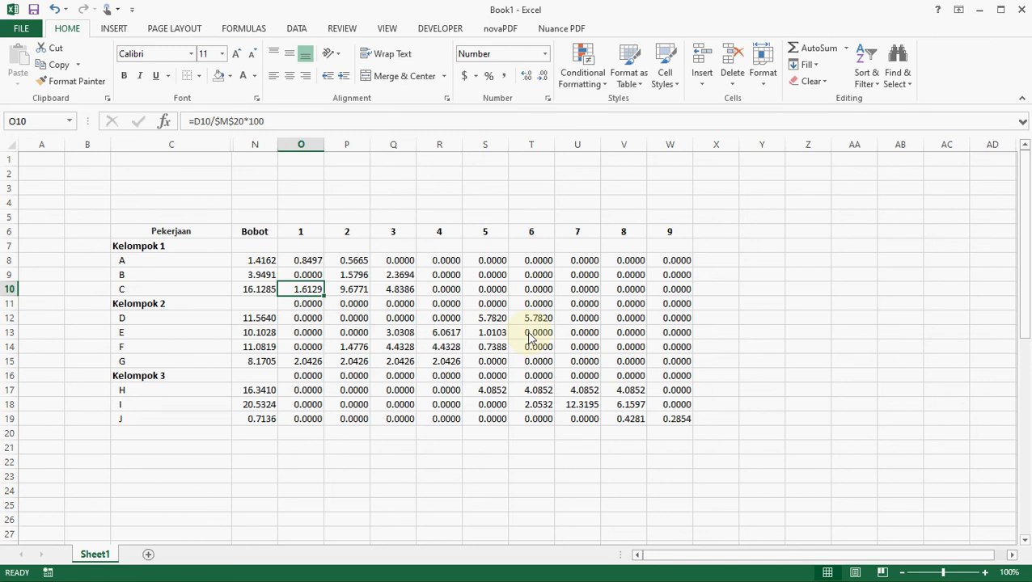
key("Up")
key("Up")
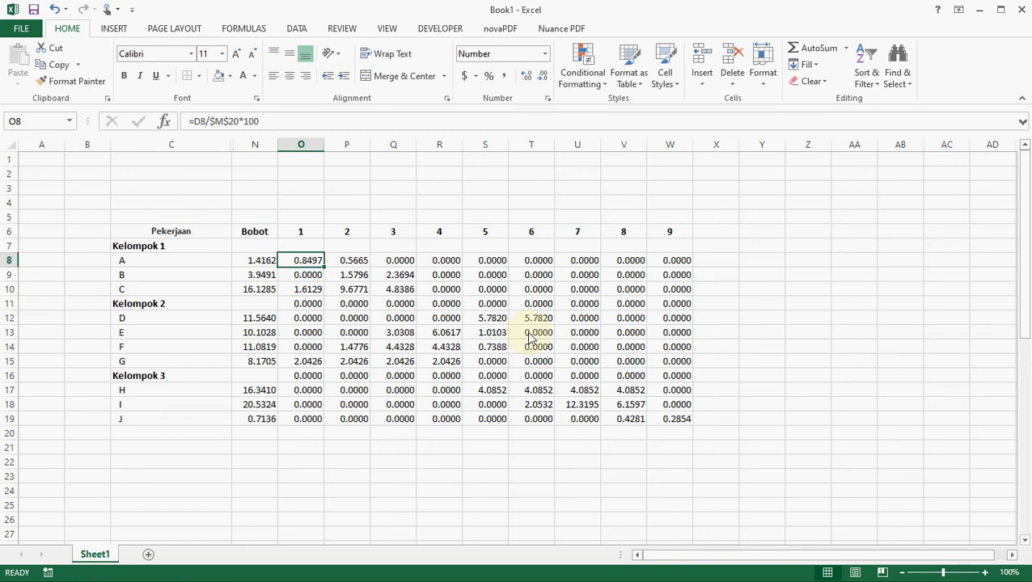
key("shift+Down")
key("shift+Down")
key("shift+Down")
key("shift+Down")
key("shift+Down")
key("shift+Down")
key("shift+Down")
key("shift+Down")
key("shift+Down")
key("shift+Down")
key("shift+Down")
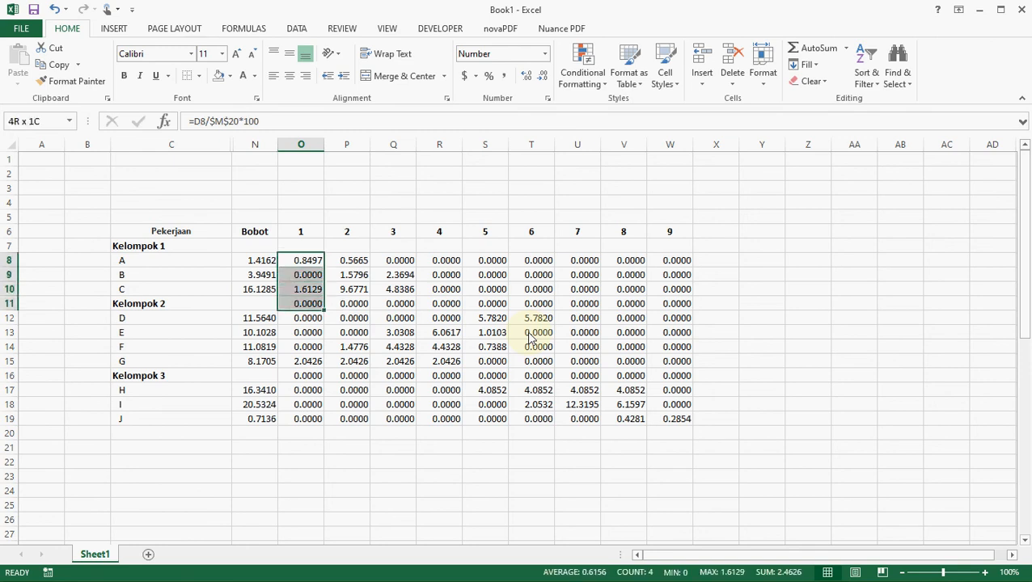
key("shift+Right")
key("shift+Right")
key("shift+Right")
key("shift+Right")
key("shift+Right")
key("shift+Right")
key("shift+Right")
key("shift+Right")
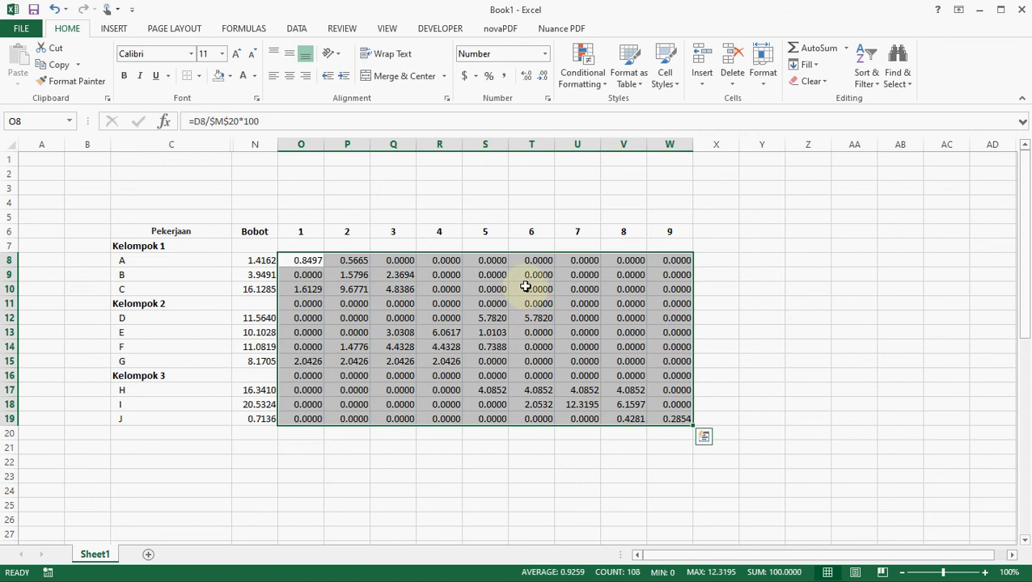
left_click(603, 85)
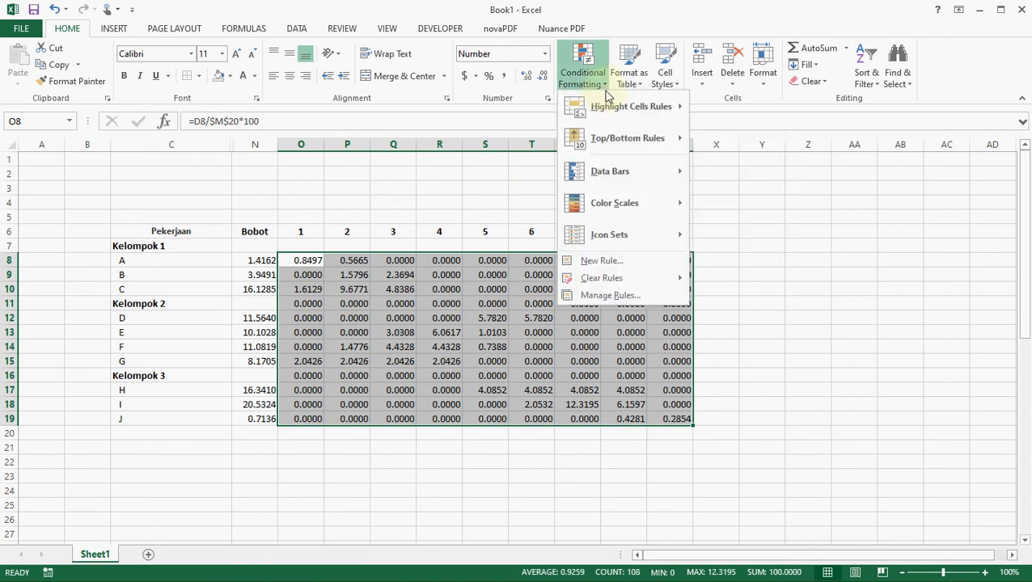
mouse_move(623, 109)
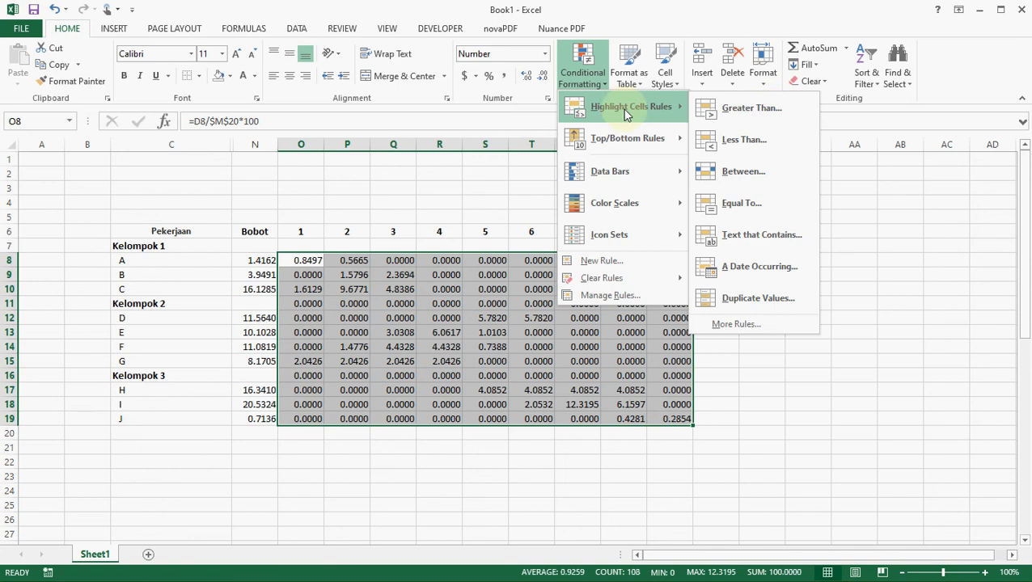
left_click(750, 108)
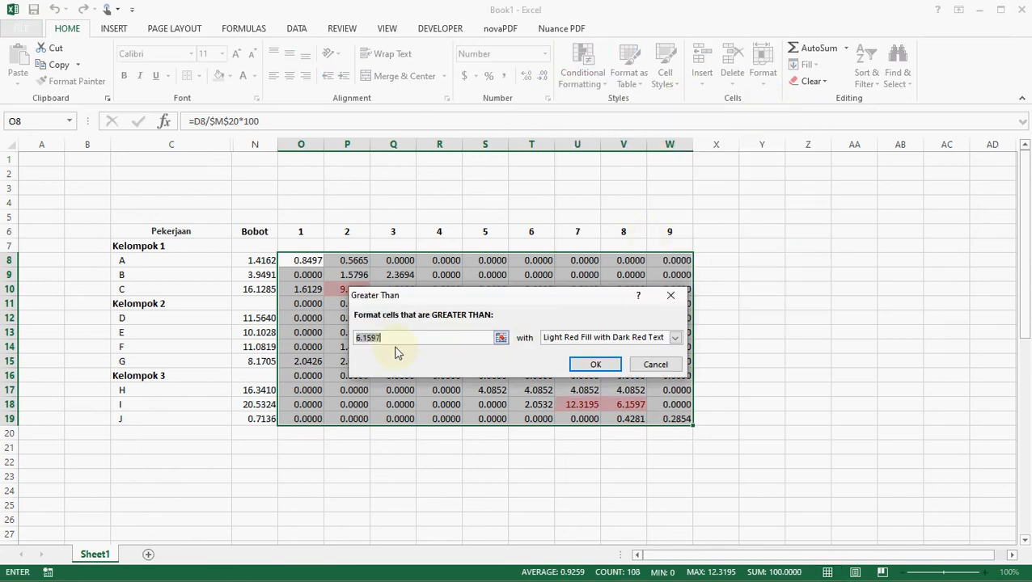
type("0")
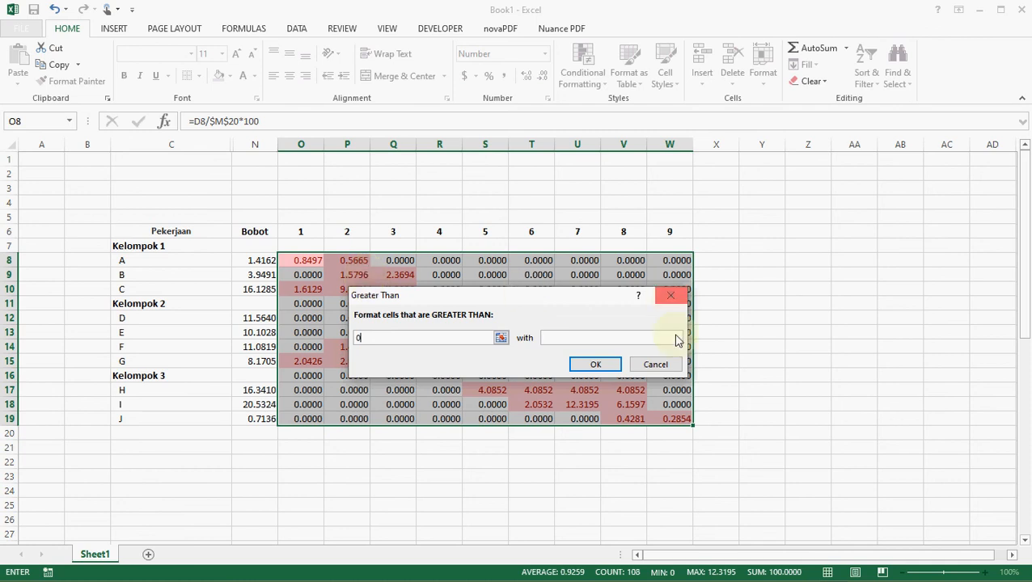
- Give the Greater Than rule a custom format with black text and a yellow fill, and apply it to the weekly weights
left_click(676, 337)
left_click(654, 407)
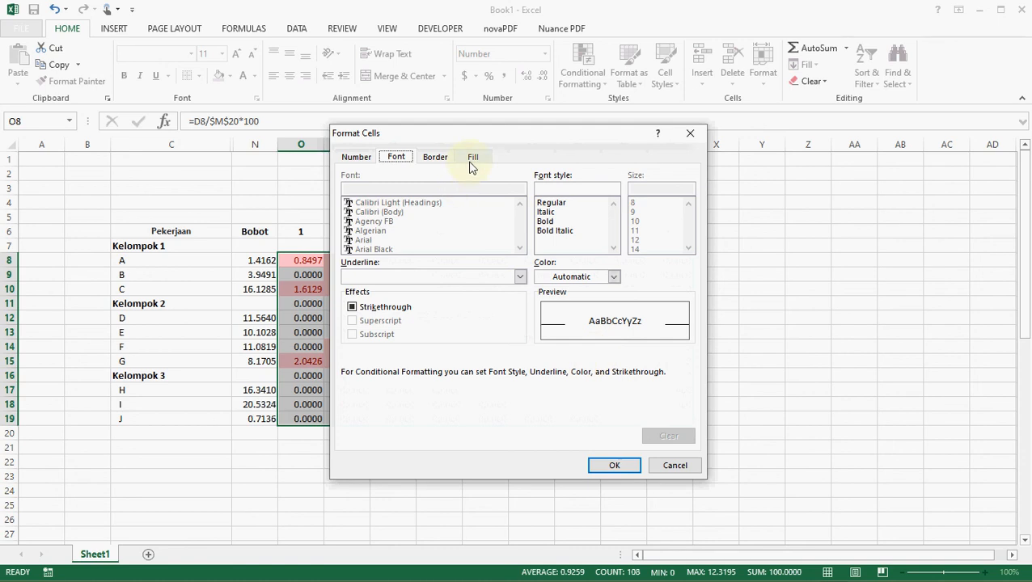
left_click(614, 277)
left_click(555, 328)
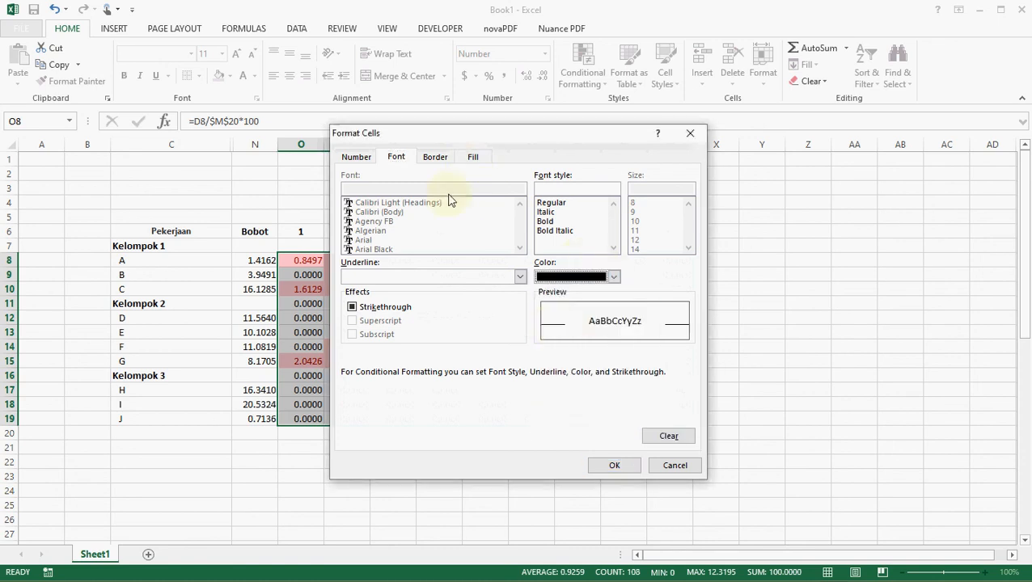
left_click(473, 157)
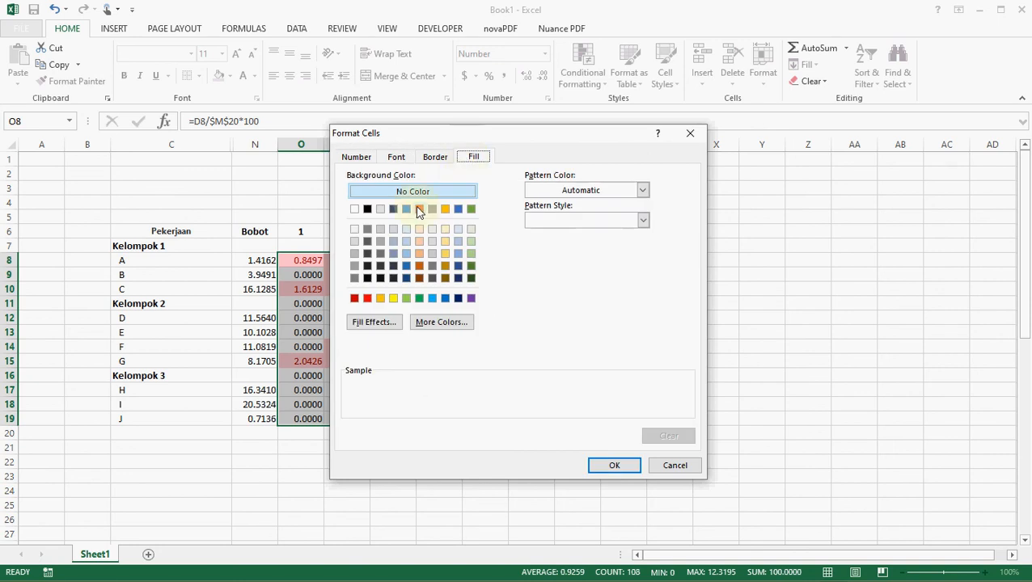
left_click(395, 299)
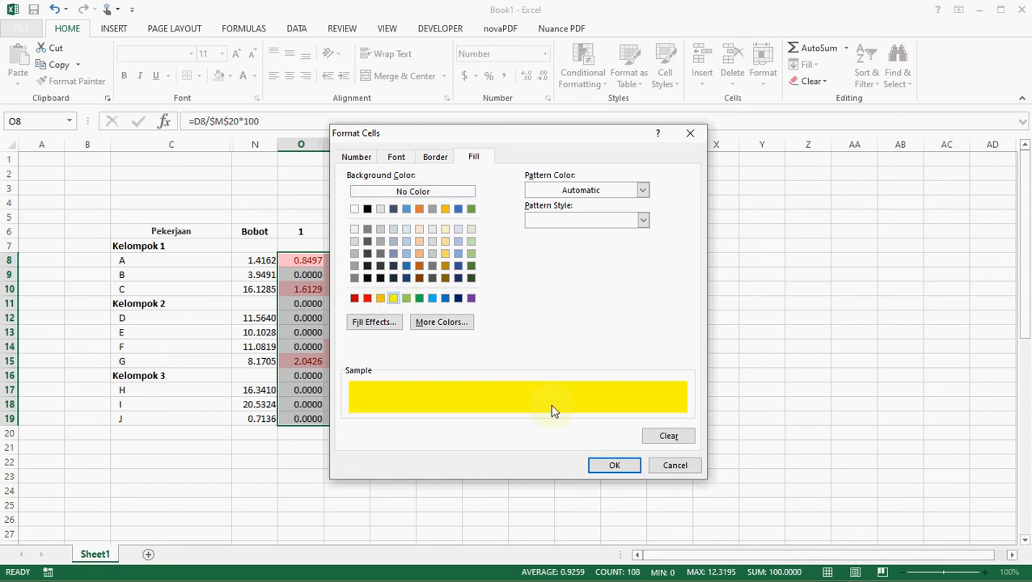
left_click(599, 472)
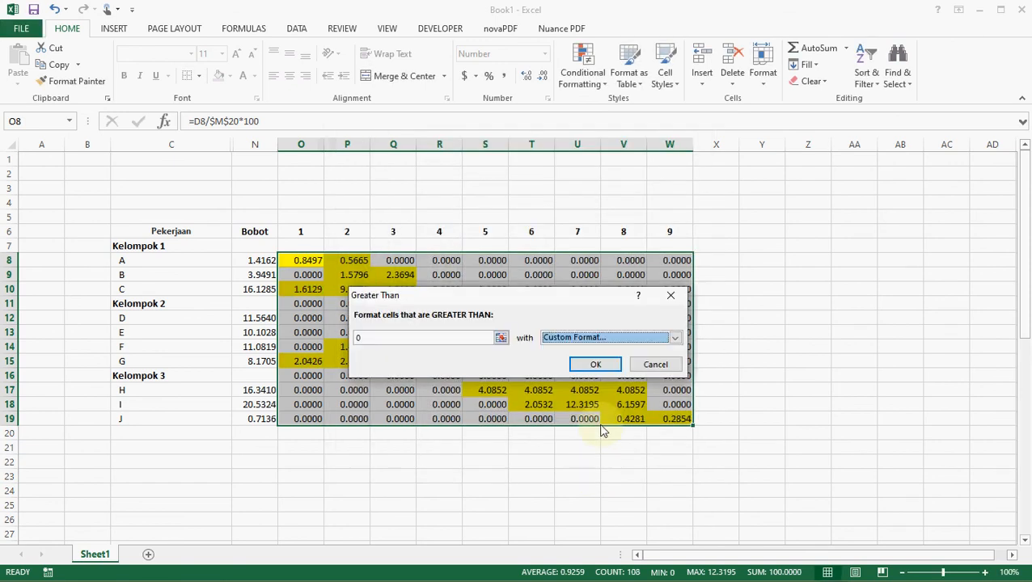
left_click(596, 365)
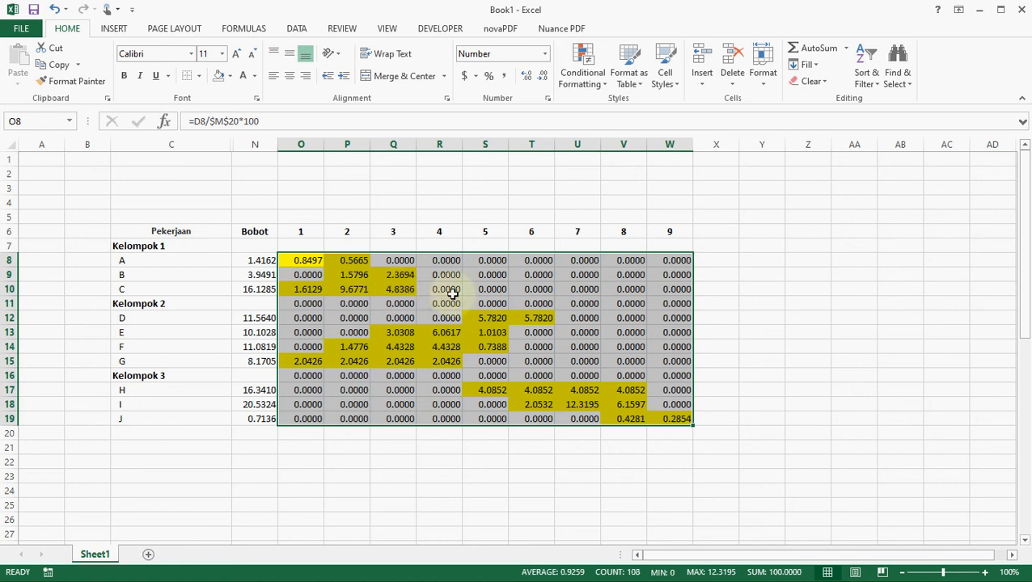
right_click(517, 281)
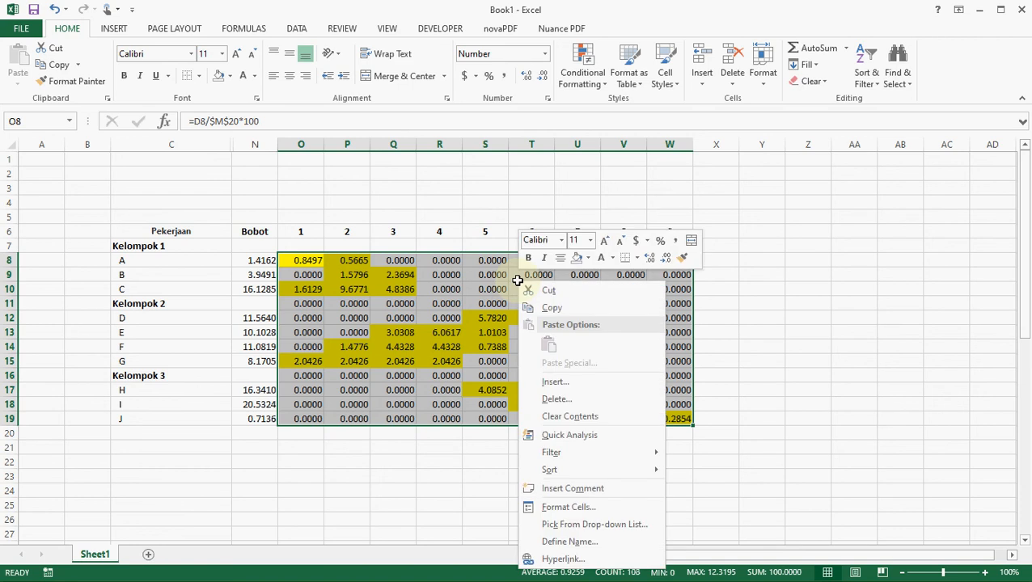
key("Escape")
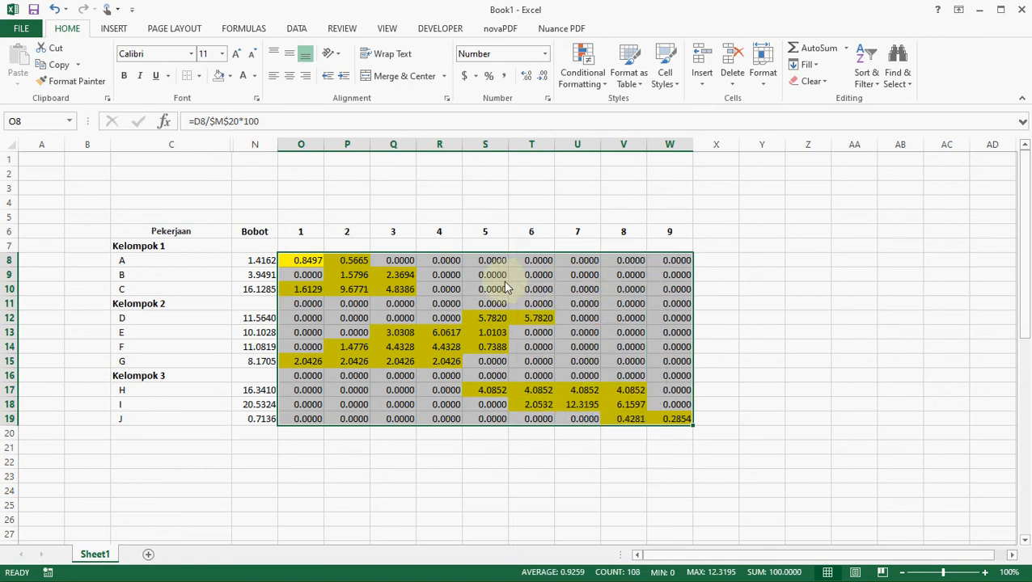
- Add an Equal To 0 conditional formatting rule to O8:W19 with a custom white font colour
left_click(598, 89)
mouse_move(612, 115)
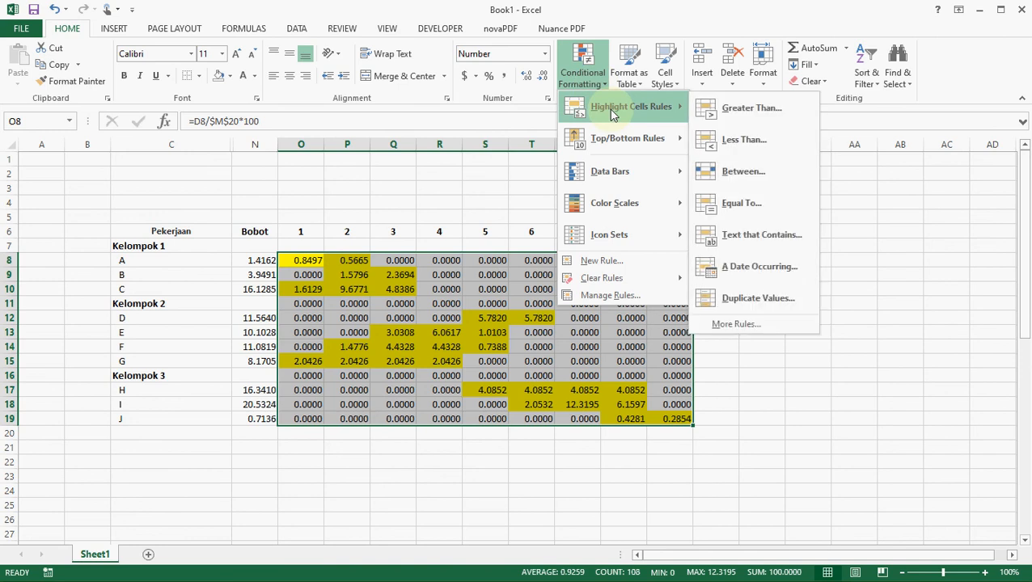
left_click(740, 203)
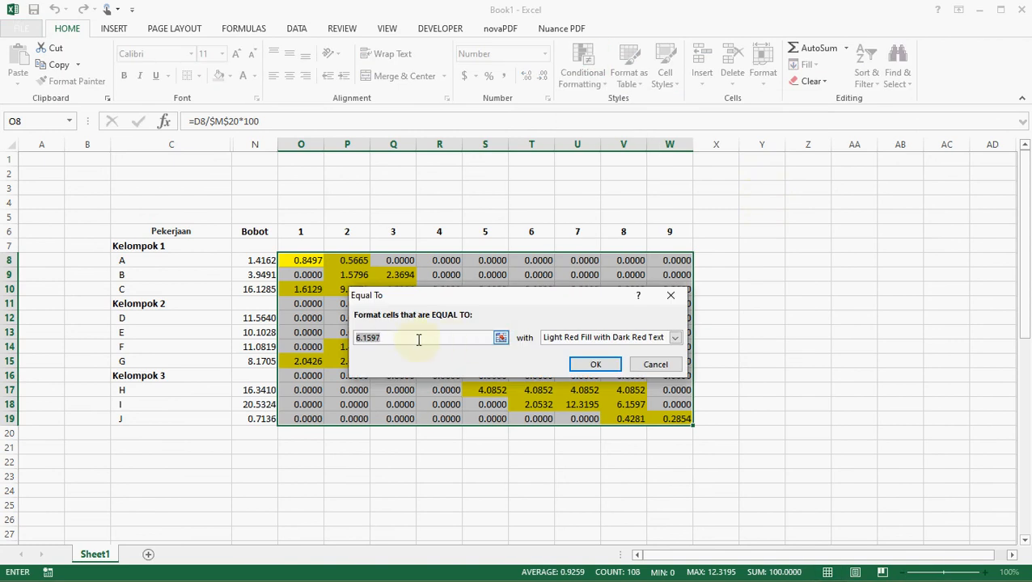
type("0")
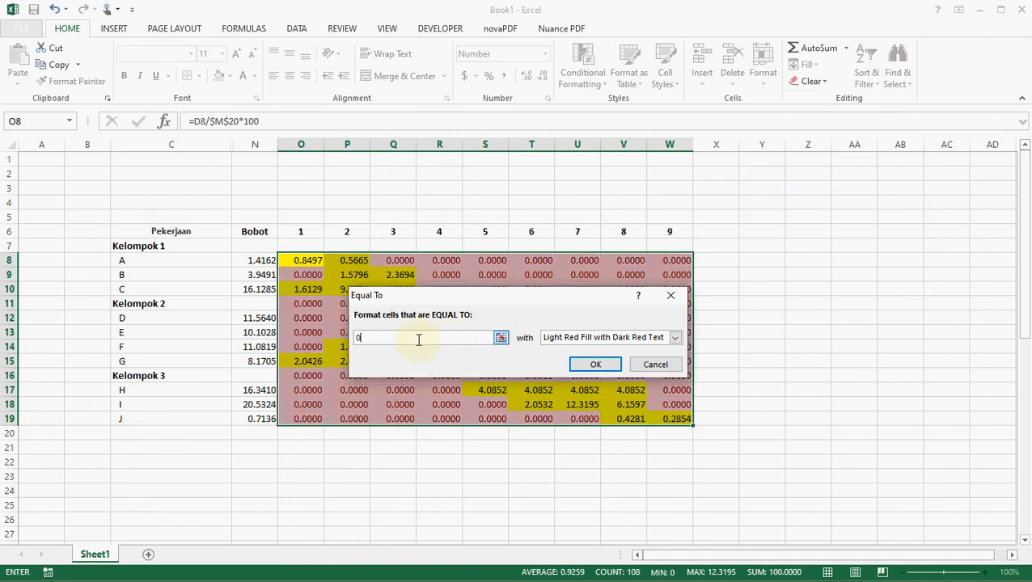
left_click(672, 339)
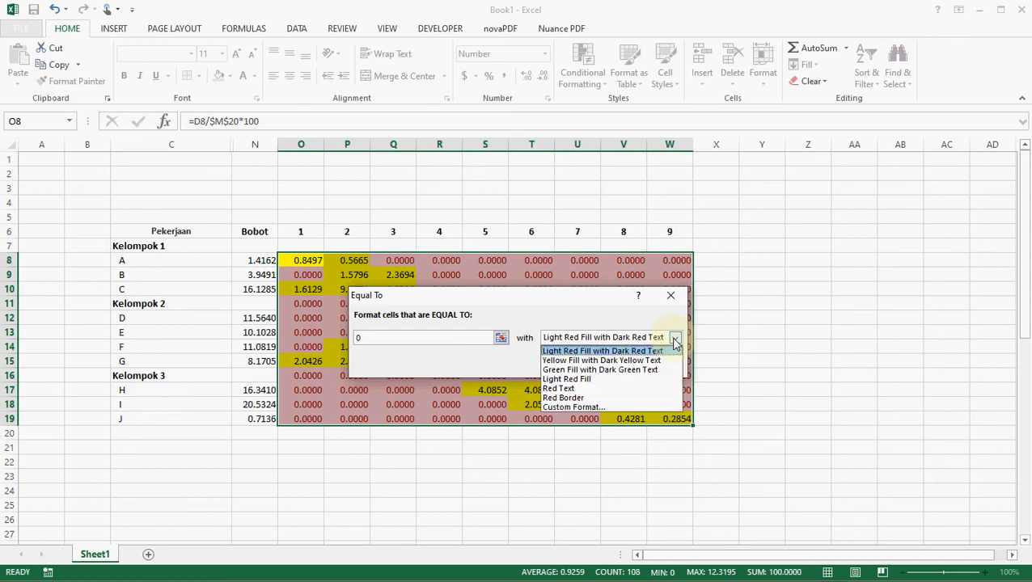
left_click(638, 409)
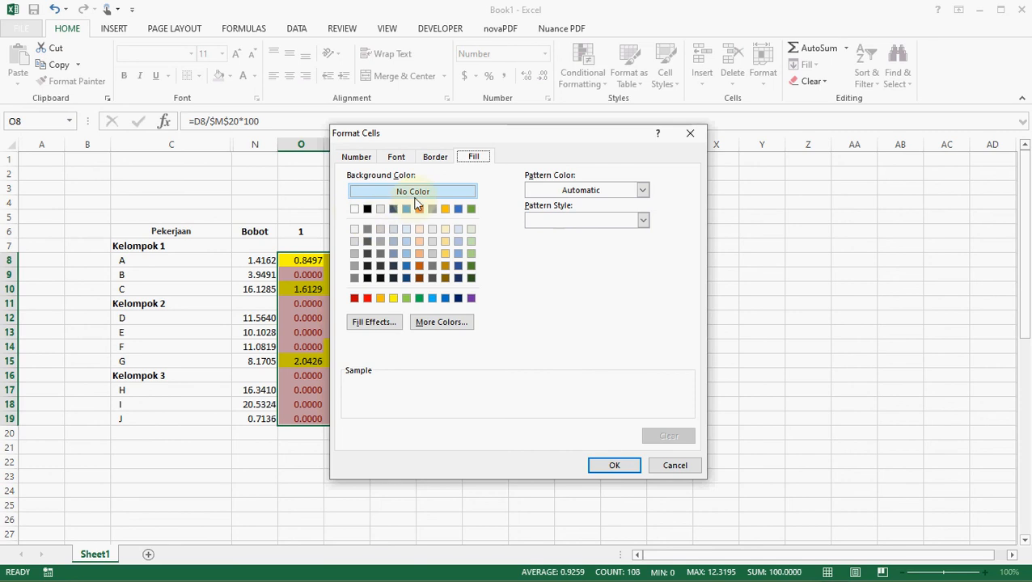
left_click(400, 157)
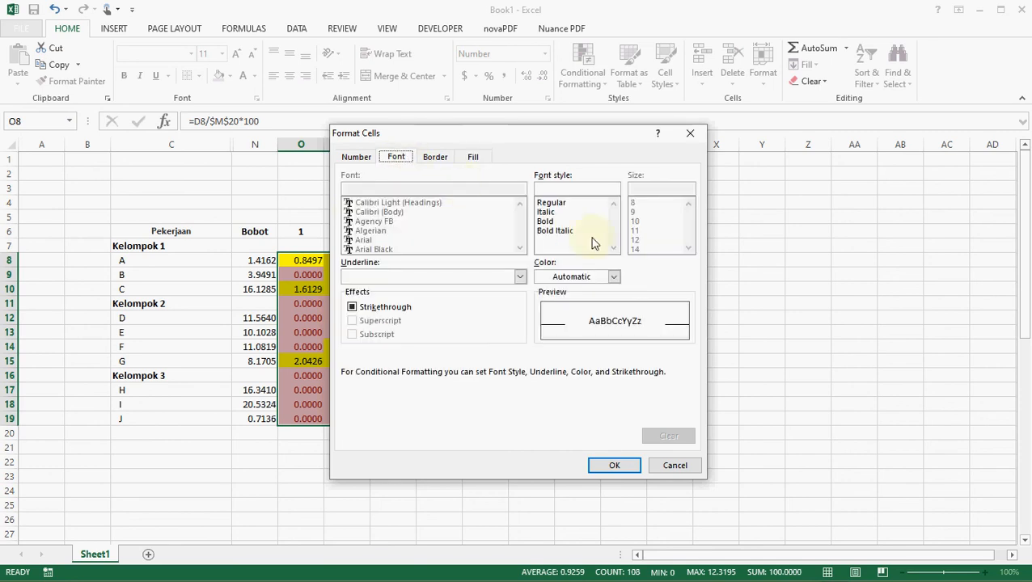
left_click(615, 278)
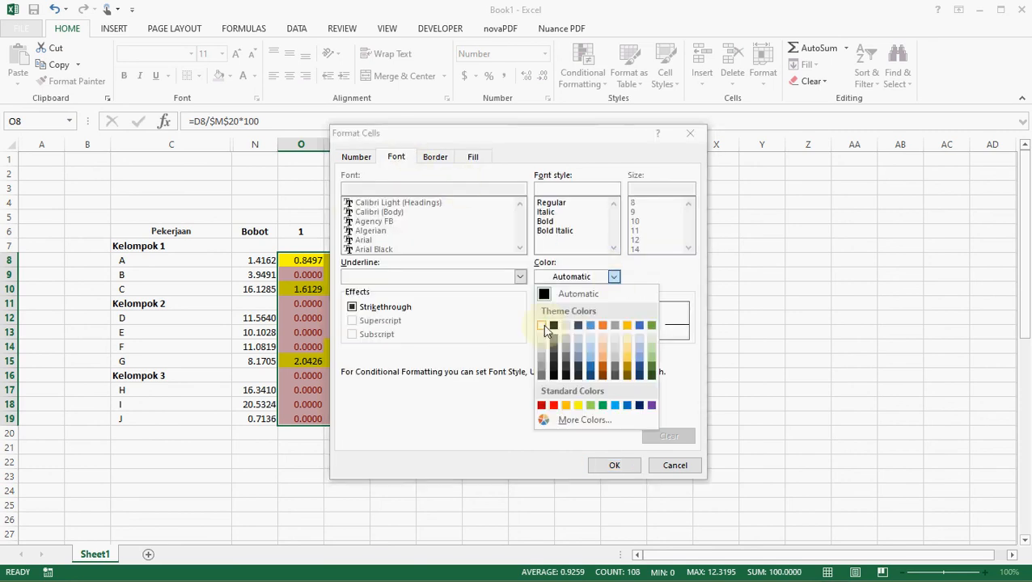
left_click(543, 327)
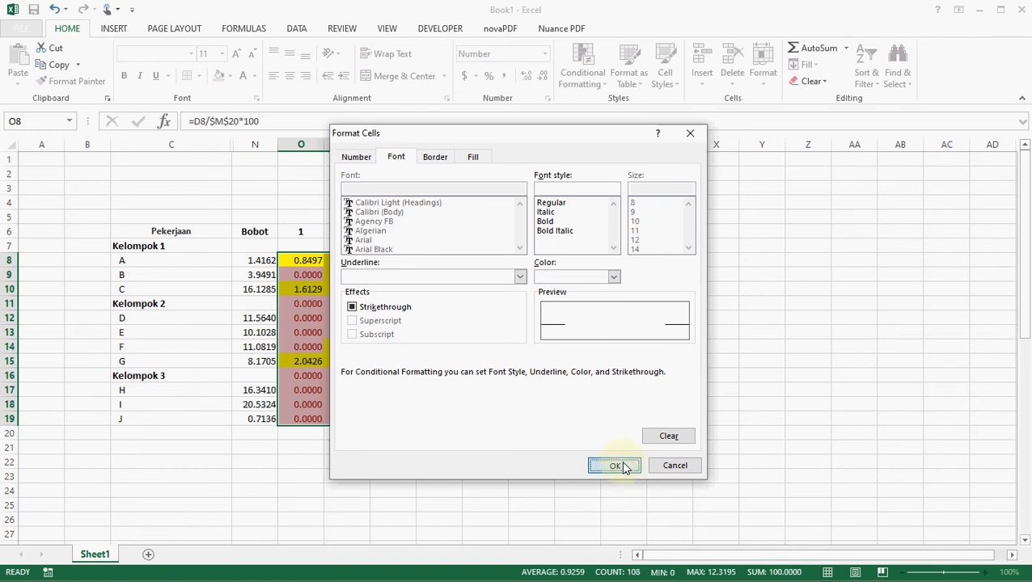
left_click(621, 467)
left_click(596, 364)
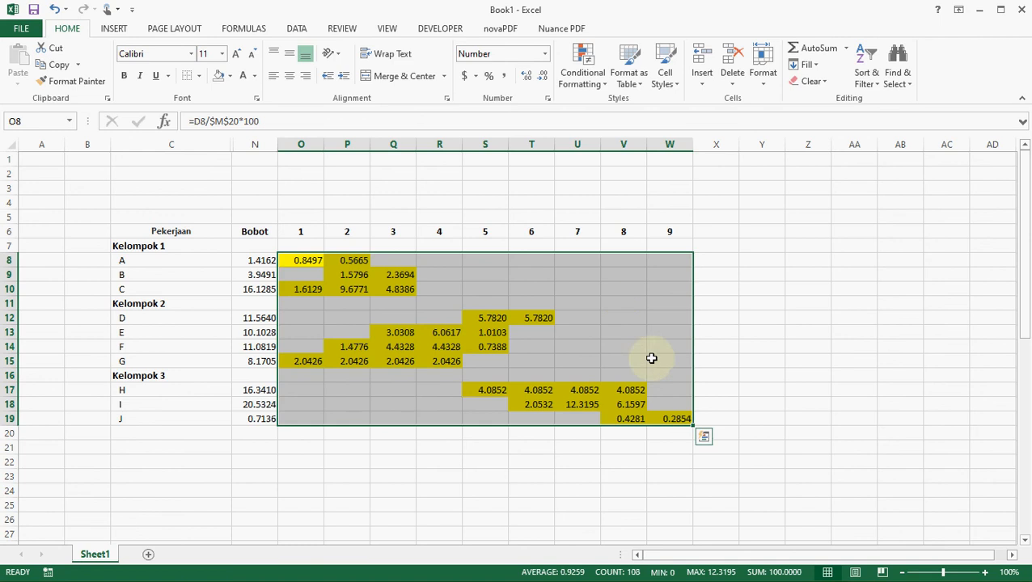
- Total the Bobot weights in cell N20 with the formula =SUM(N8:N19)
left_click(657, 433)
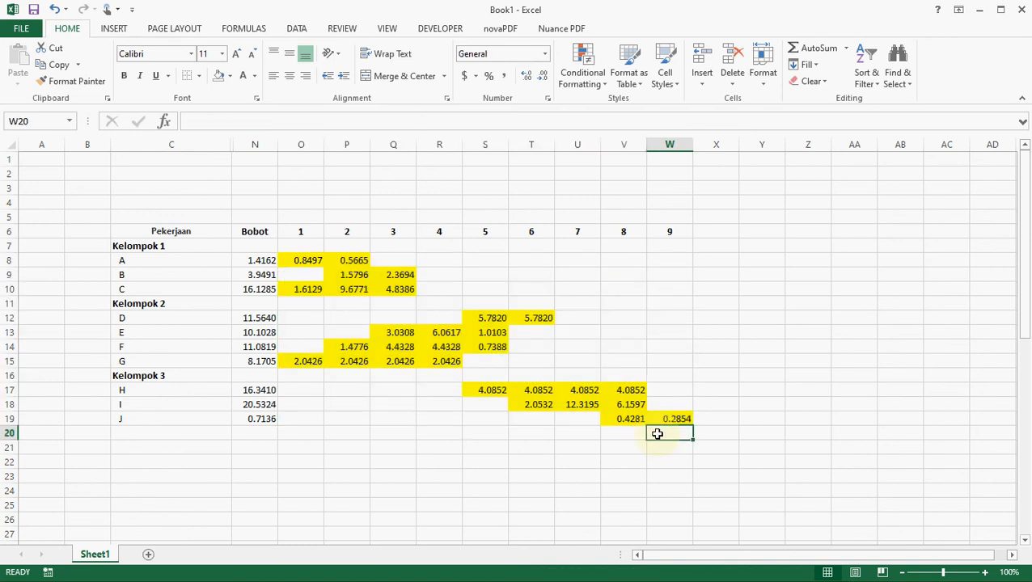
key("Left")
key("Left")
key("Left")
key("Left")
key("Left")
key("Left")
key("Left")
key("Left")
key("Left")
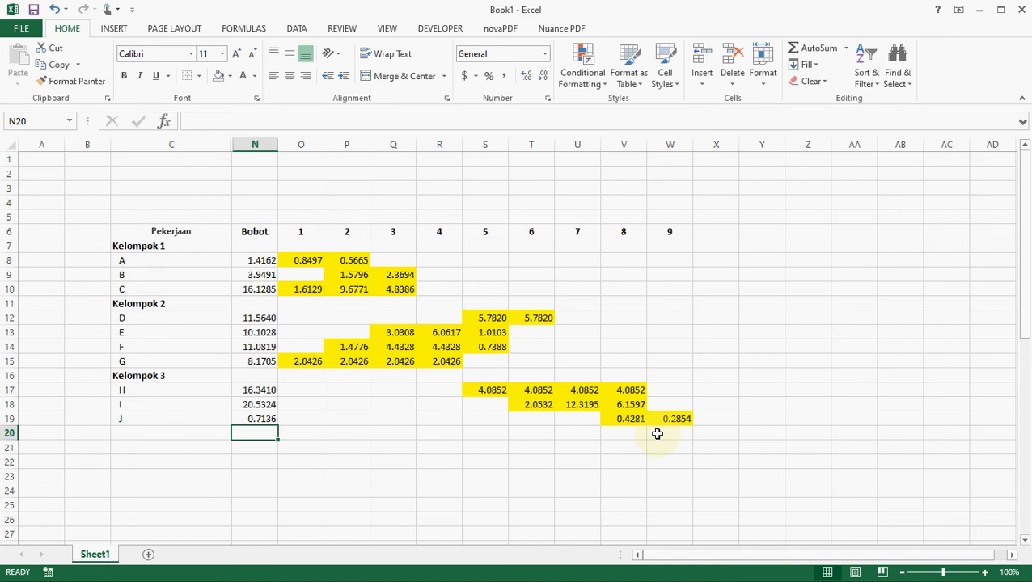
type("=sum(")
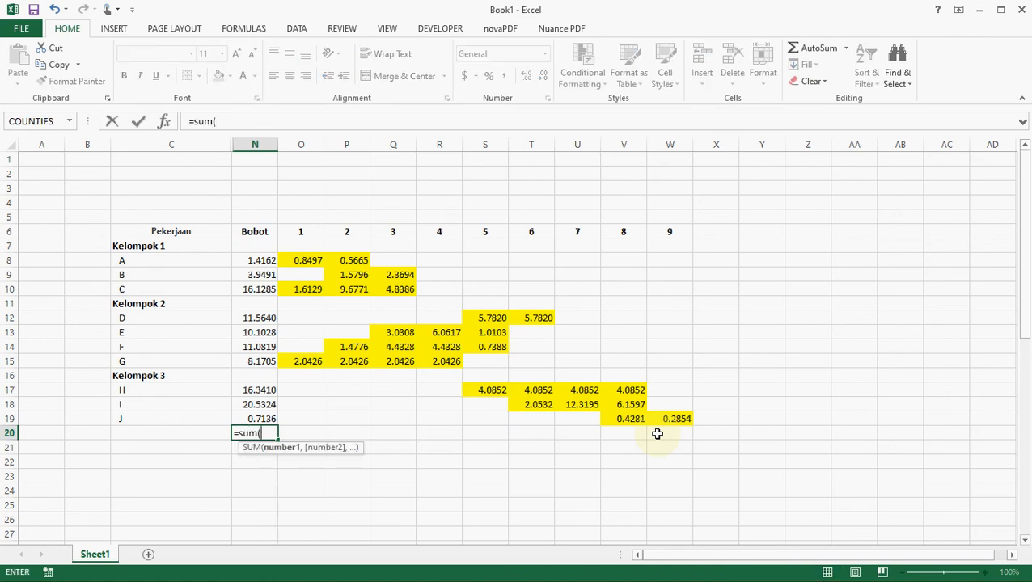
key("Up")
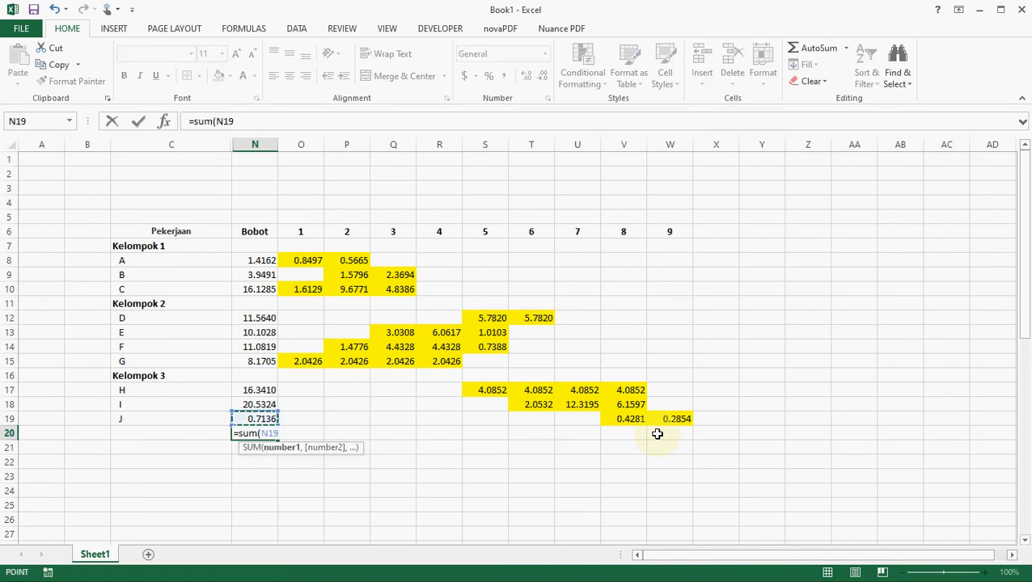
key("shift+Up")
key("shift+Up")
key("shift+Up")
key("shift+Up")
key("shift+Up")
key("shift+Up")
key("shift+Up")
key("shift+Up")
key("shift+Up")
key("shift+Up")
key("shift+Up")
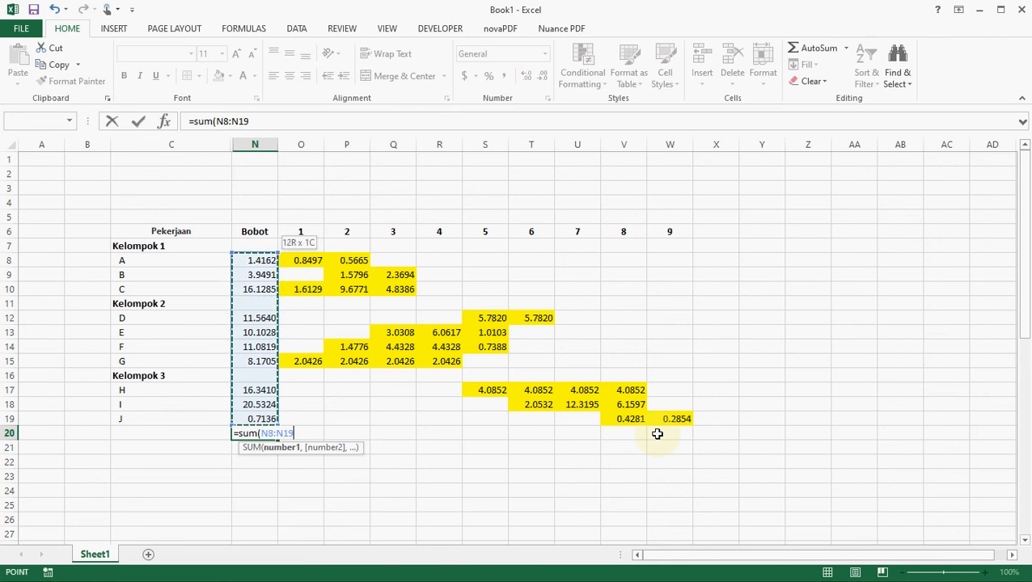
key("Return")
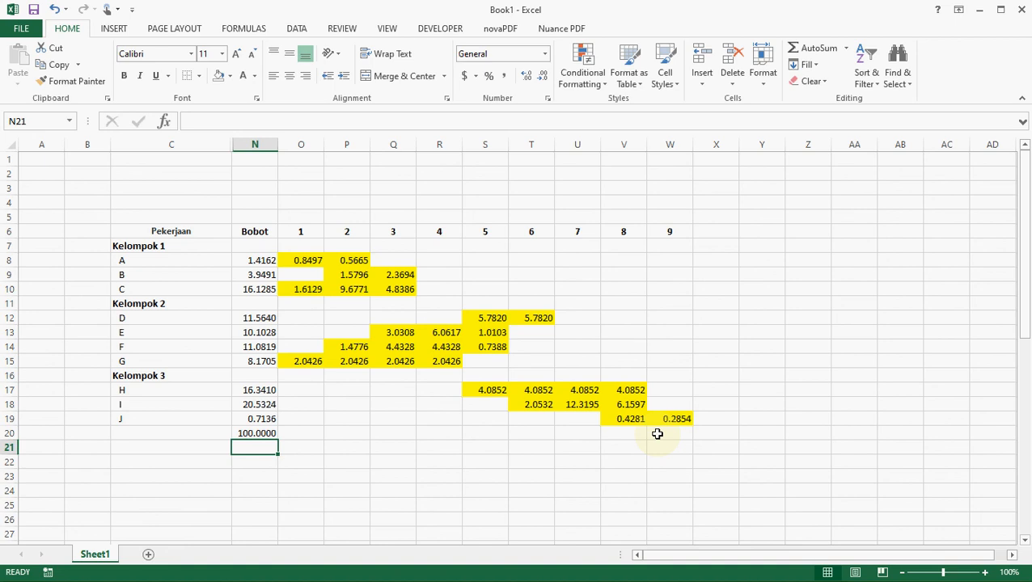
- Copy the total formula from N20 across O20:W20 to sum each week's weights
key("Up")
key("Right")
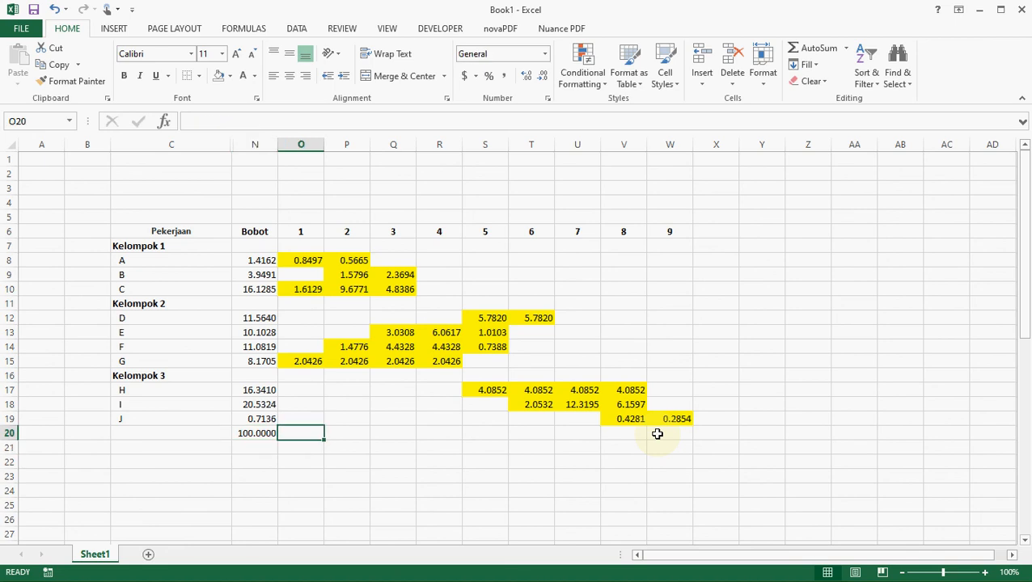
key("Left")
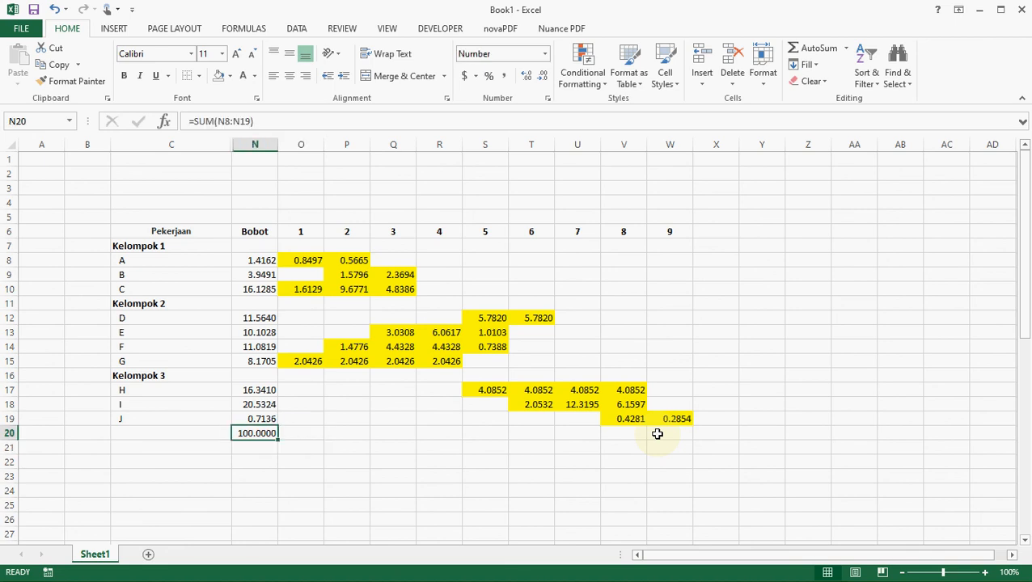
key("ctrl+c")
key("Right")
key("shift+Right")
key("shift+Right")
key("shift+Right")
key("shift+Right")
key("shift+Right")
key("shift+Right")
key("shift+Right")
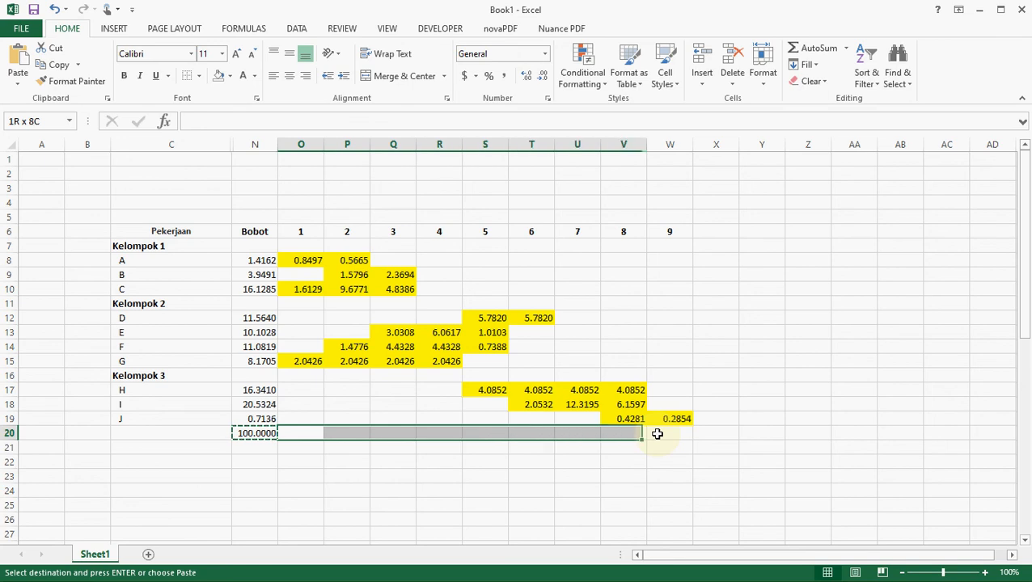
key("shift+Right")
key("Return")
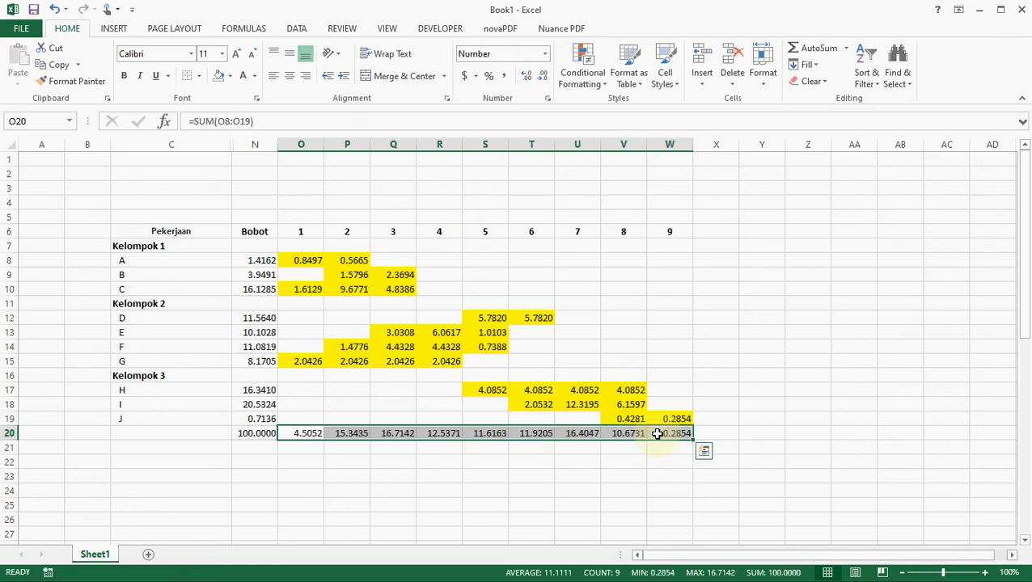
- Enter 0 in cell N21 as the starting value of the cumulative row
key("Down")
key("Up")
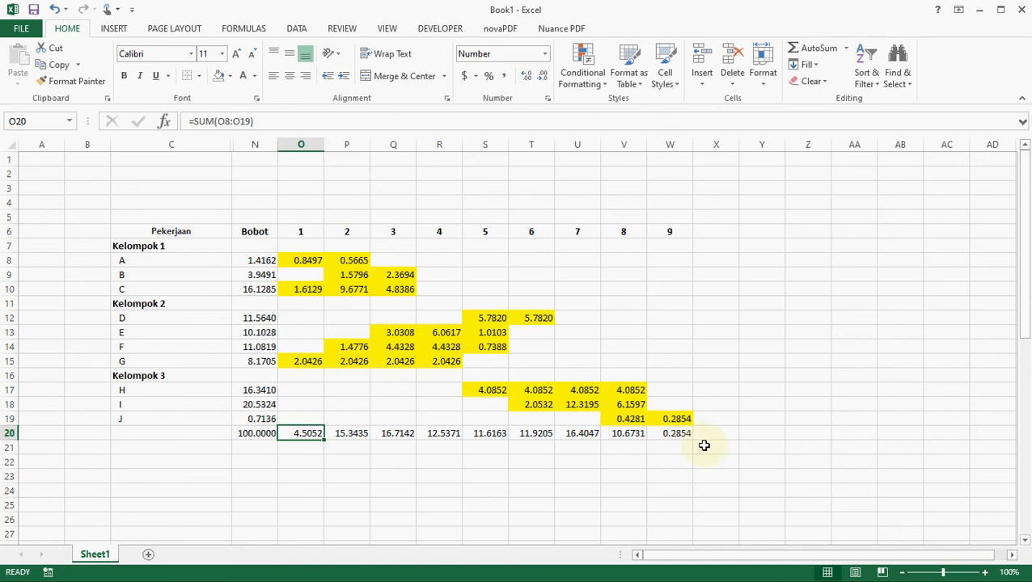
key("Down")
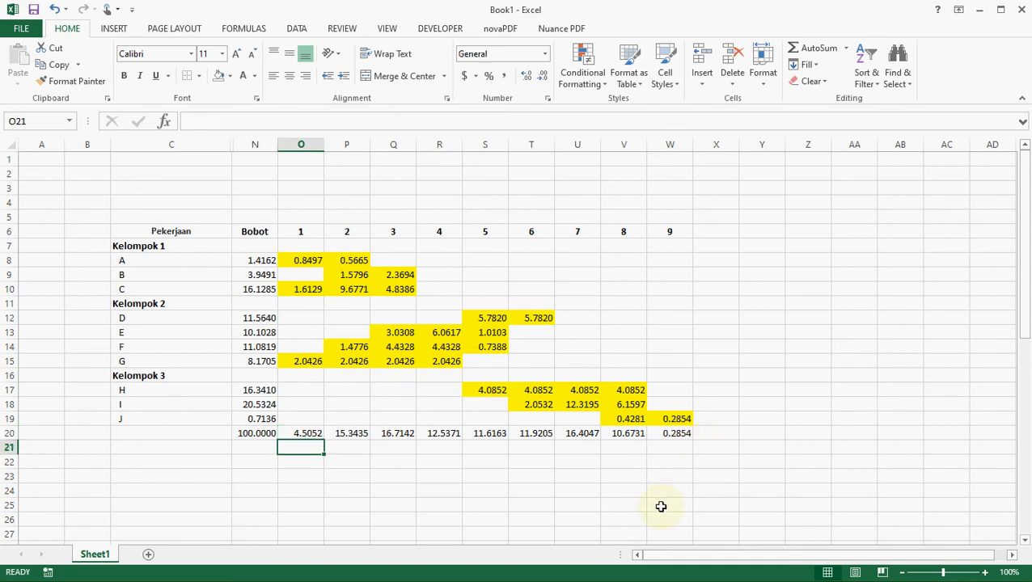
key("Left")
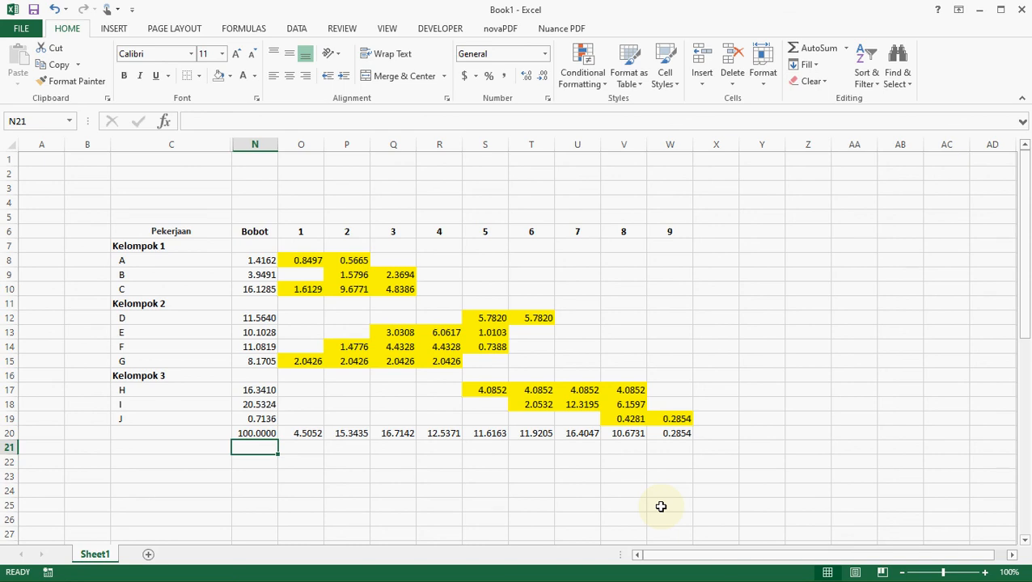
type("0")
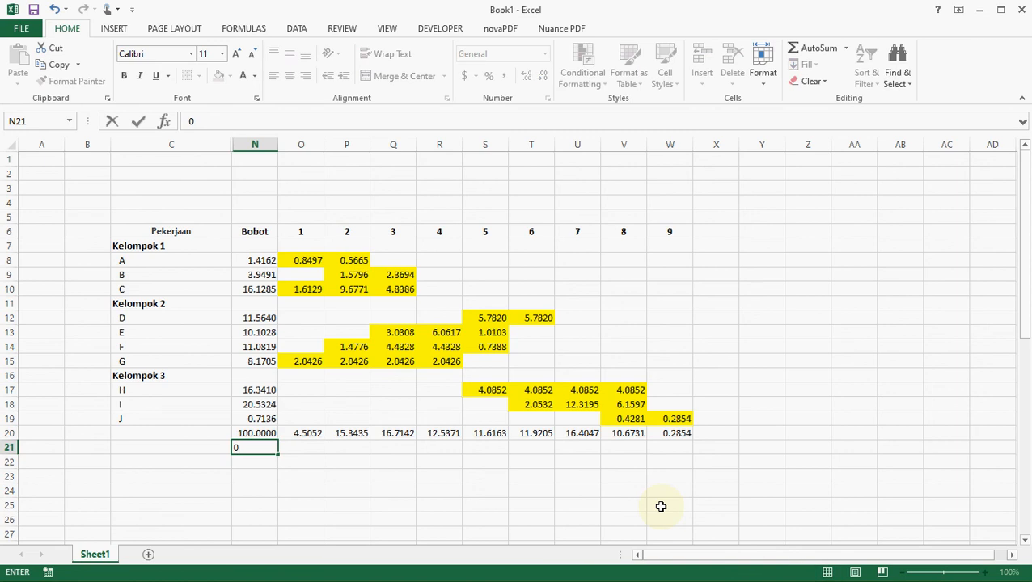
key("Return")
- Calculate the first week's cumulative weight in O21 with the formula =N21+O20
key("Up")
key("Right")
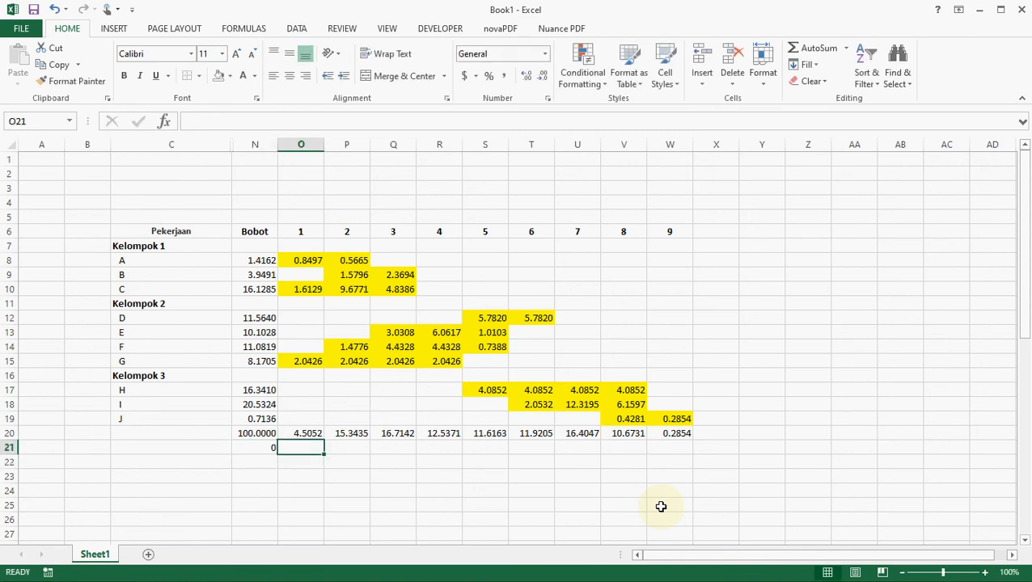
type("=")
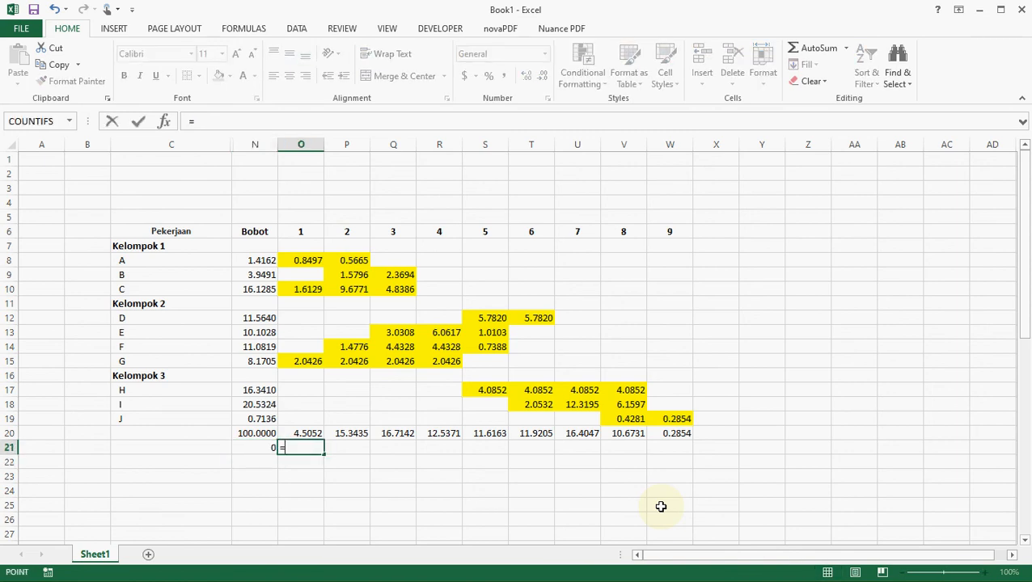
key("Left")
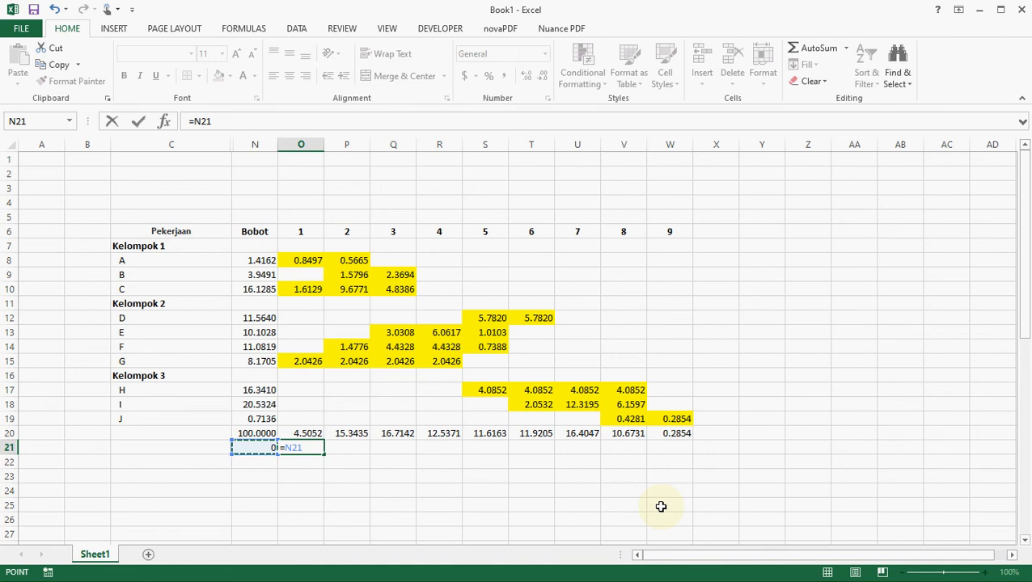
type("+")
key("Up")
key("Return")
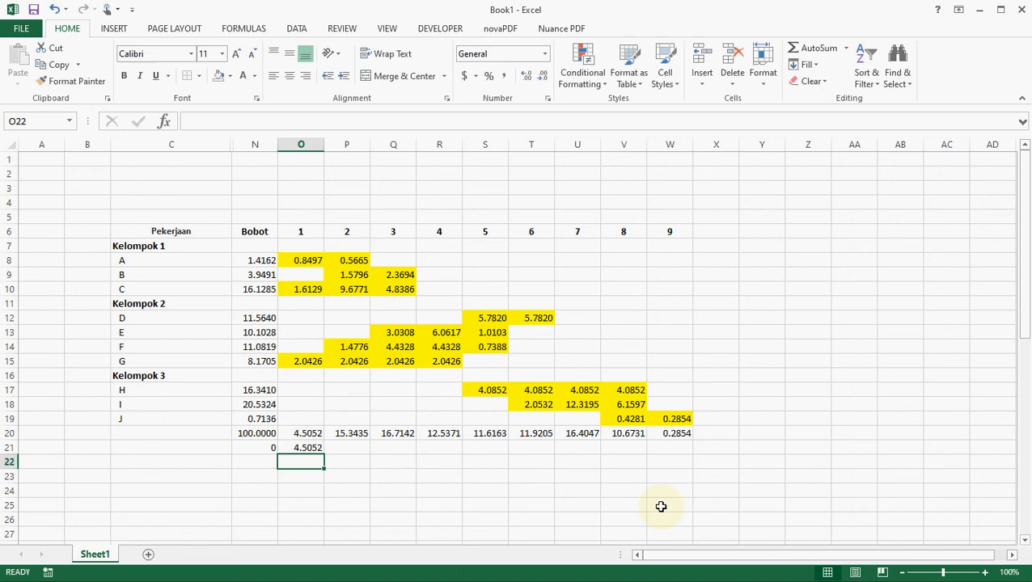
- Copy the cumulative formula from O21 across P21:W21 for weeks 2 to 9
key("Up")
key("ctrl+c")
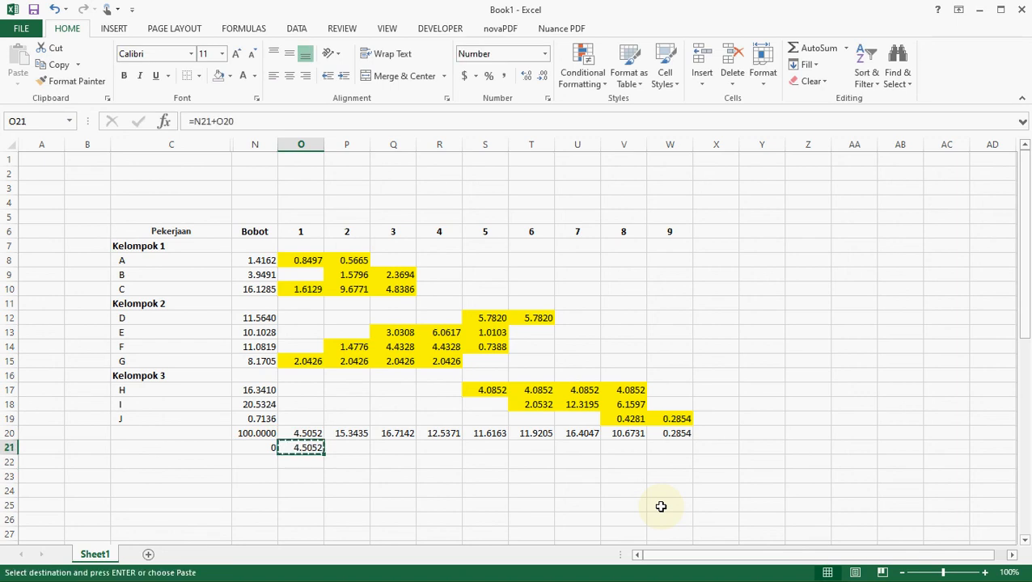
key("Right")
key("shift+Right")
key("shift+Right")
key("shift+Right")
key("shift+Right")
key("shift+Right")
key("shift+Right")
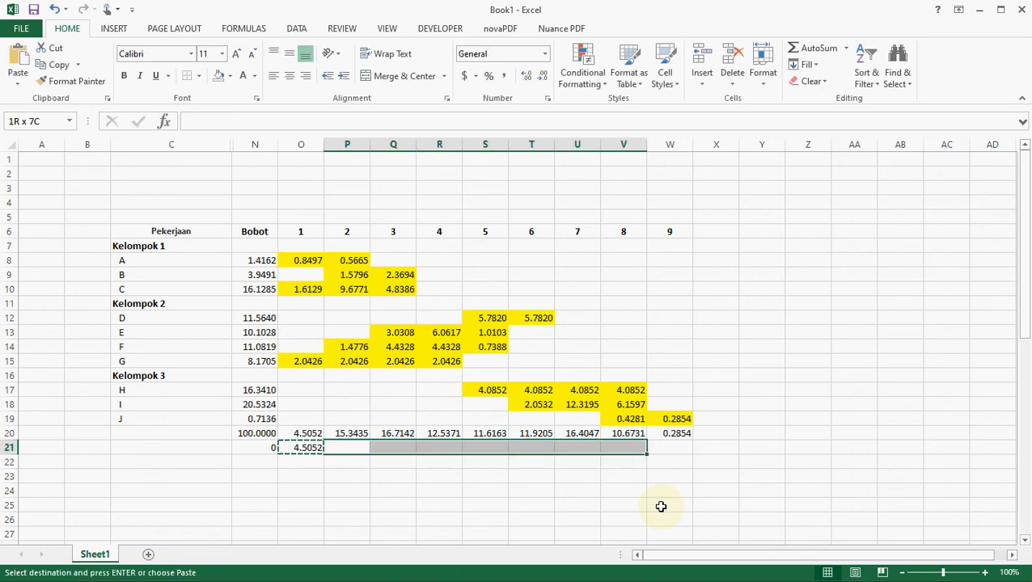
key("shift+Right")
key("ctrl+v")
key("Escape")
key("Down")
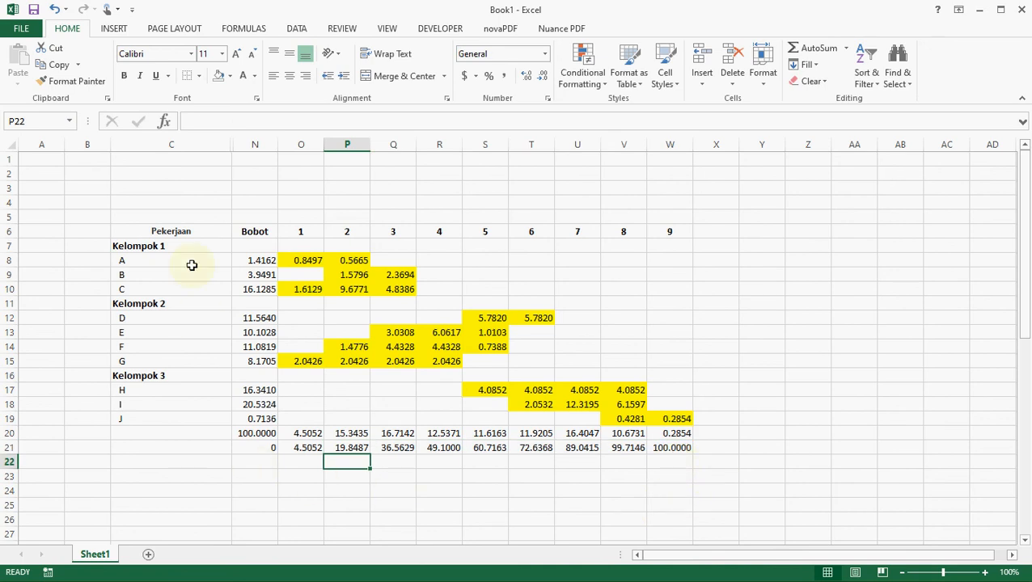
- Apply All Borders to the whole table from the Pekerjaan header in C6 to W21
left_click_drag(189, 231, 684, 447)
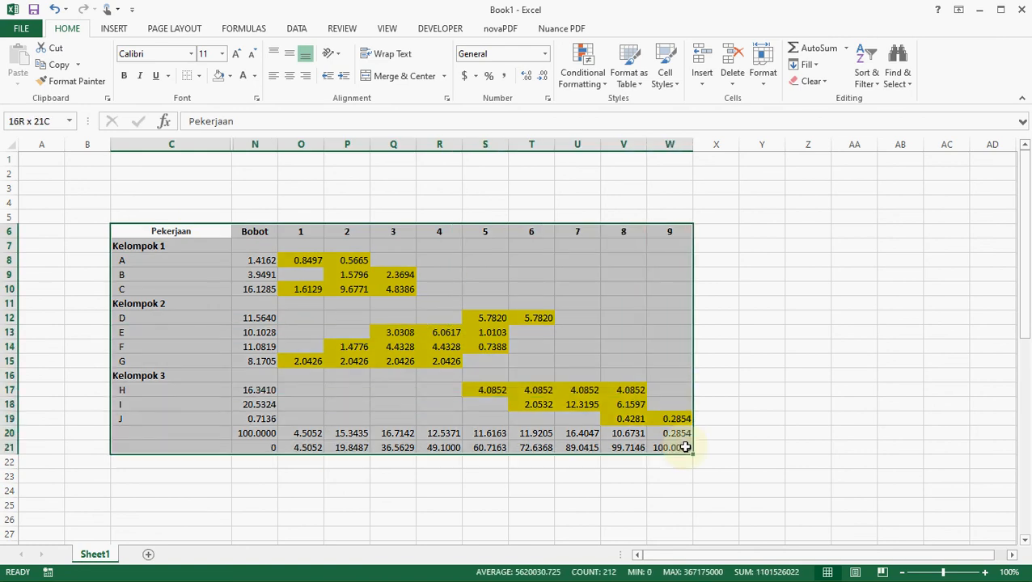
left_click(199, 77)
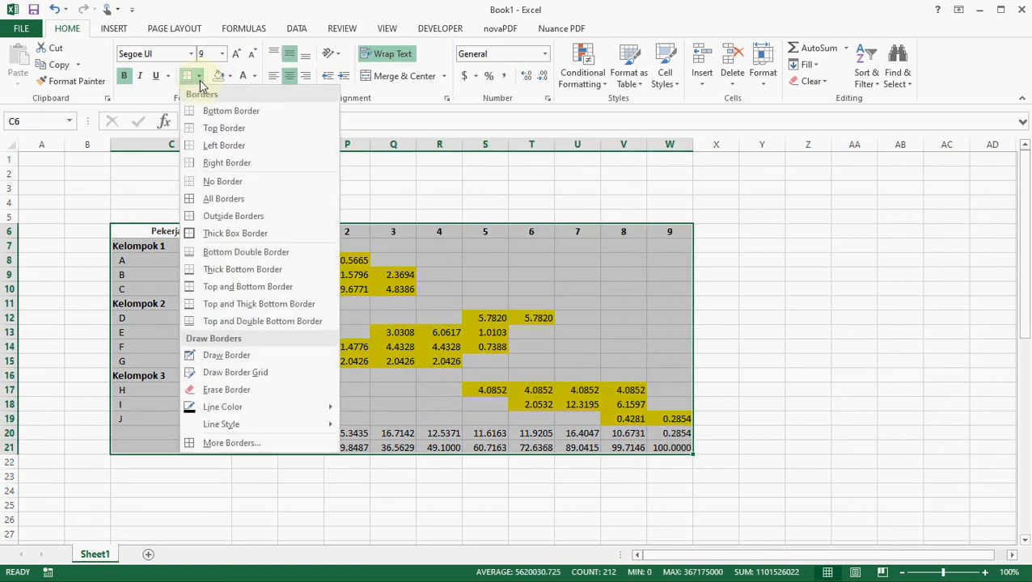
left_click(243, 202)
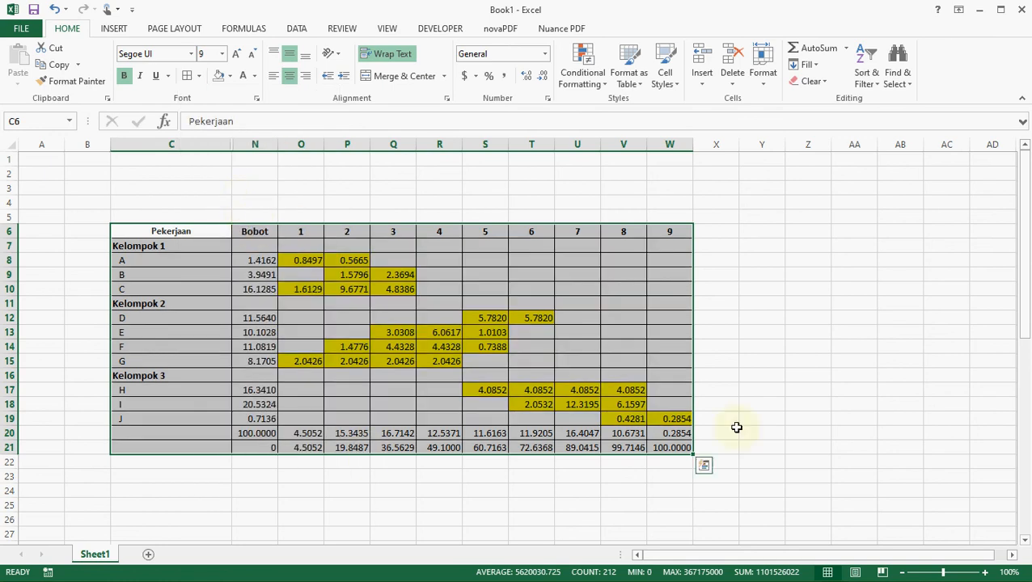
left_click(746, 428)
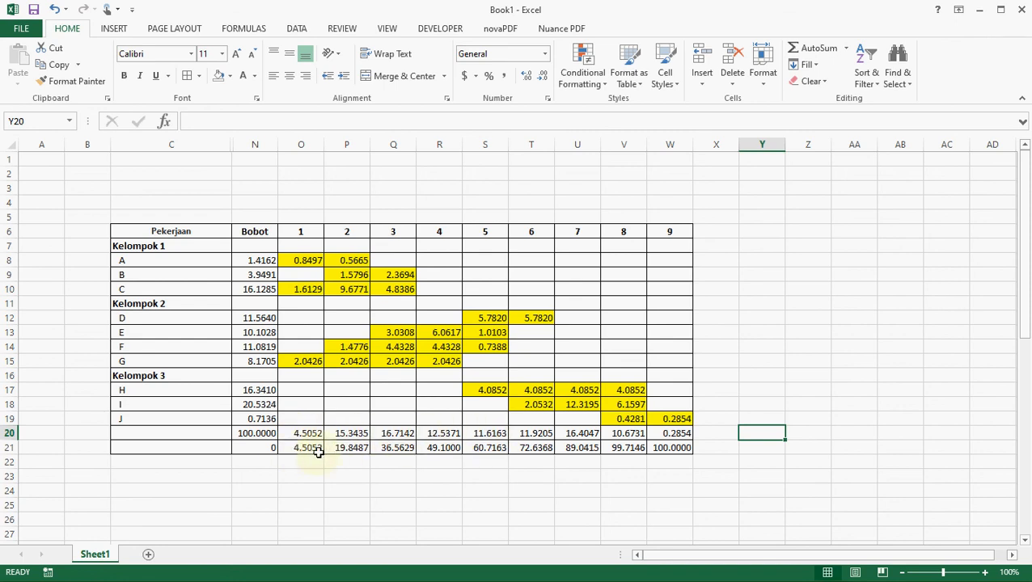
- Hide the starting 0 in cell N21 by giving it a white font colour
left_click(268, 451)
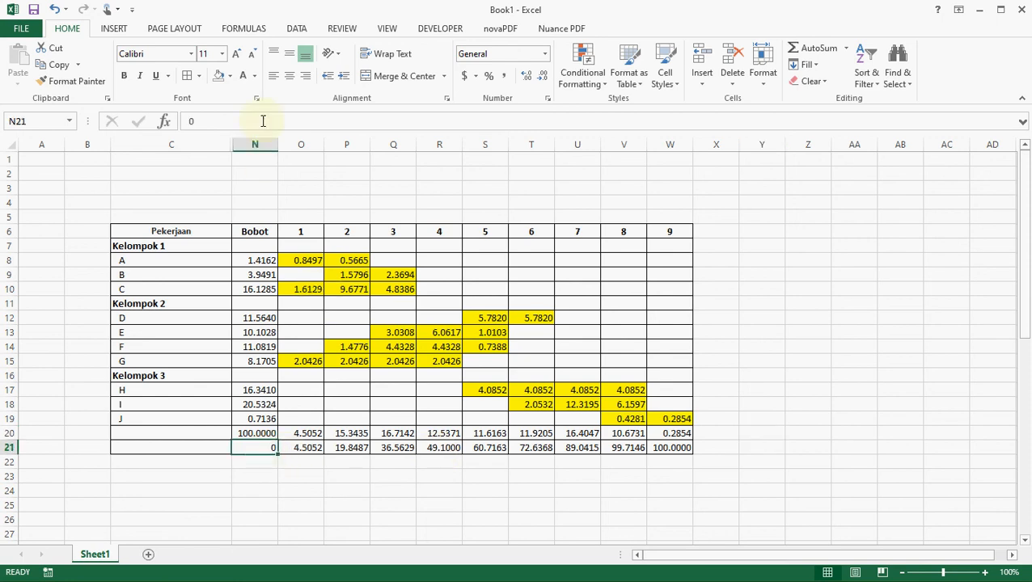
left_click(244, 78)
left_click(340, 473)
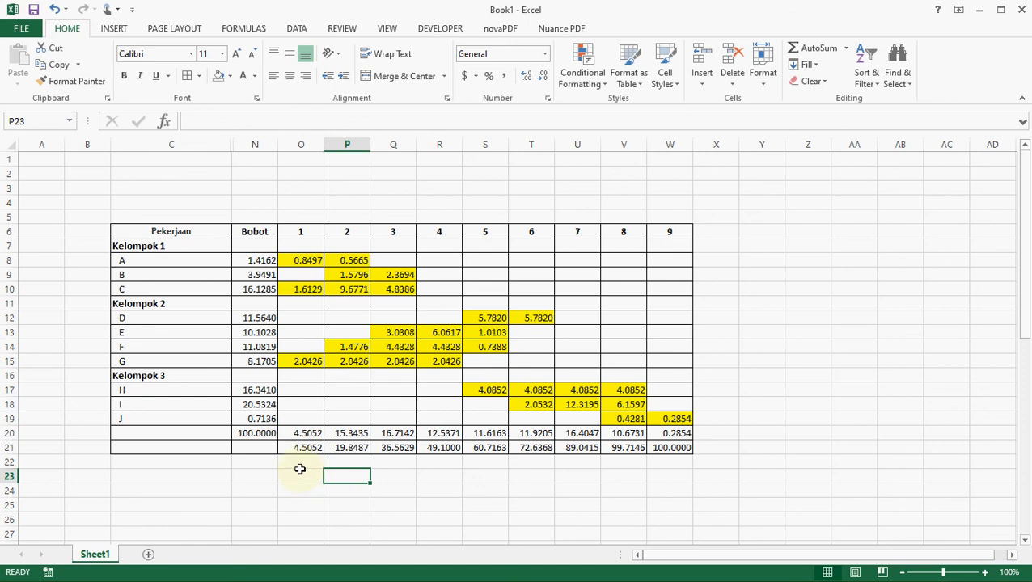
- Insert a basic 2-D line chart from the cumulative weights in N21:W21
left_click_drag(266, 449, 665, 449)
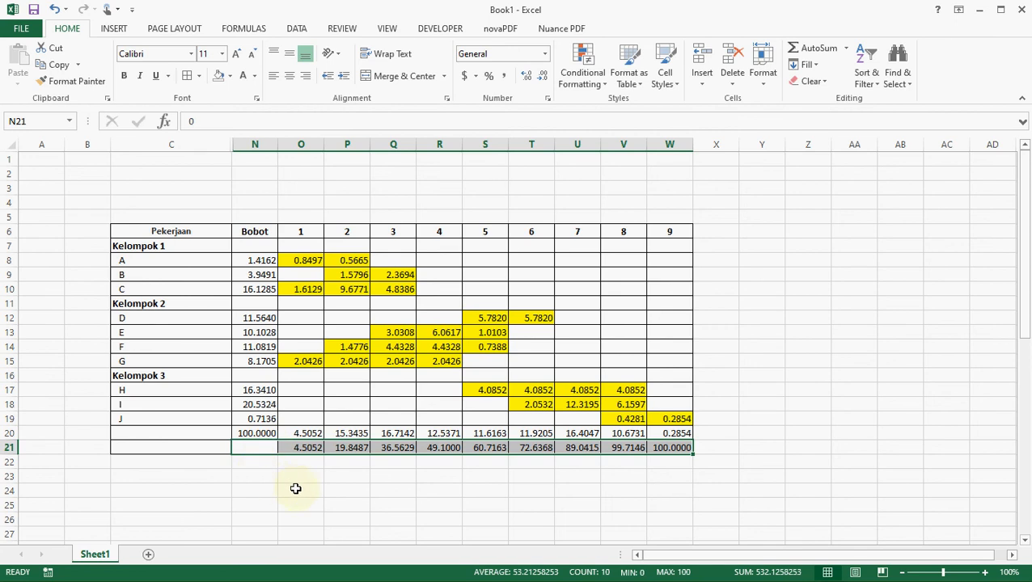
left_click(115, 29)
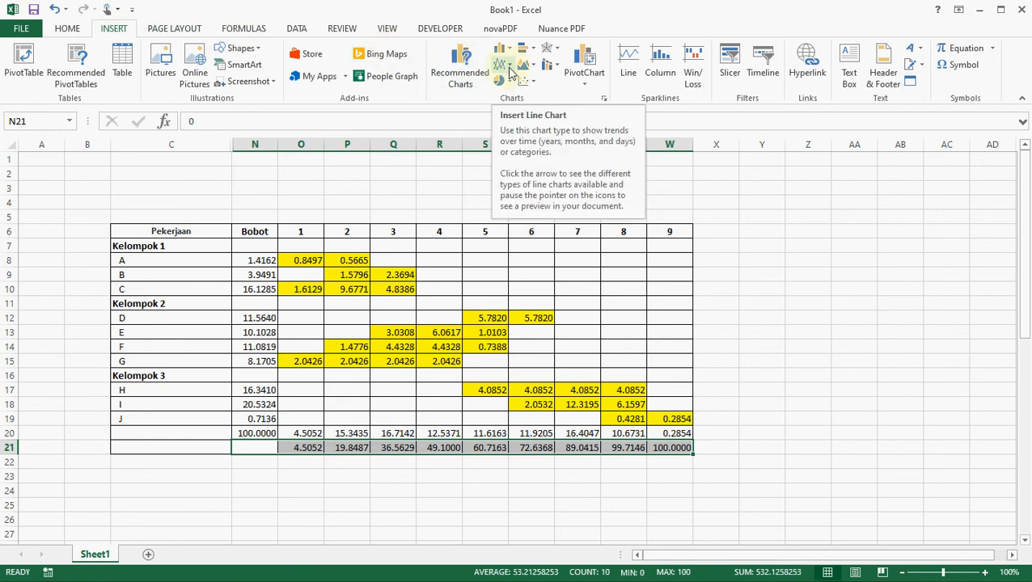
left_click(507, 68)
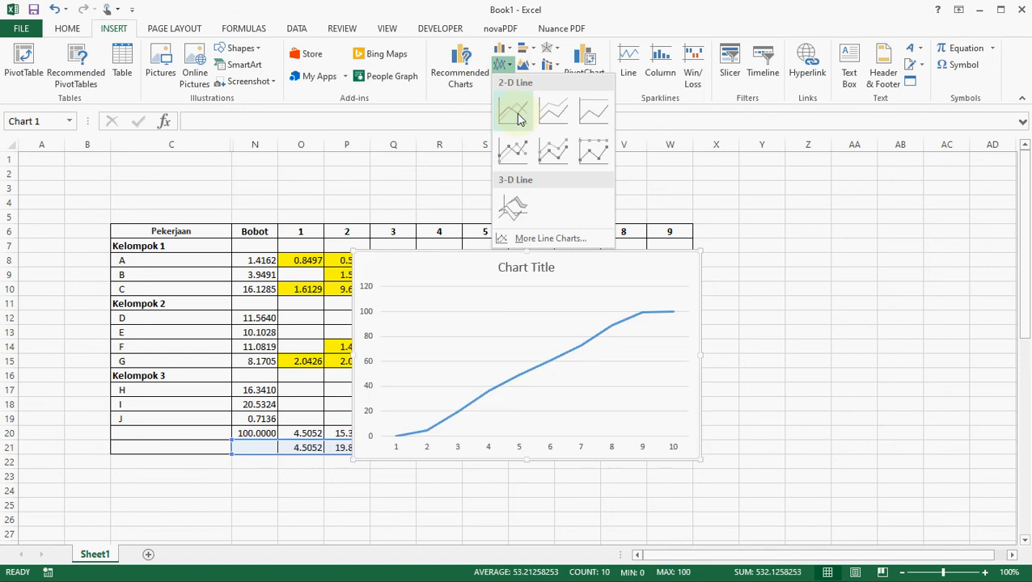
left_click(516, 112)
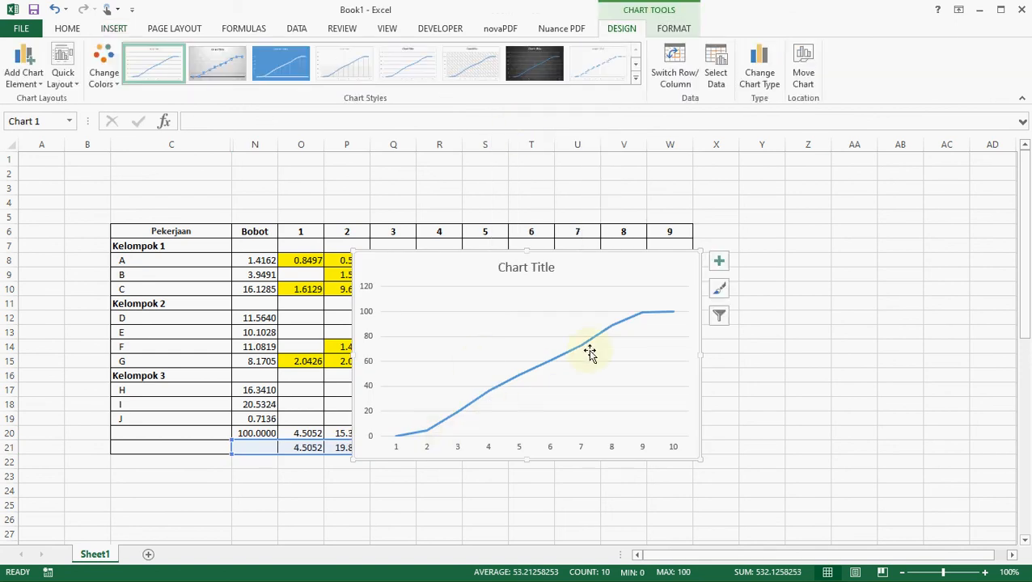
- Delete the line chart's title and select its plot area
mouse_move(662, 322)
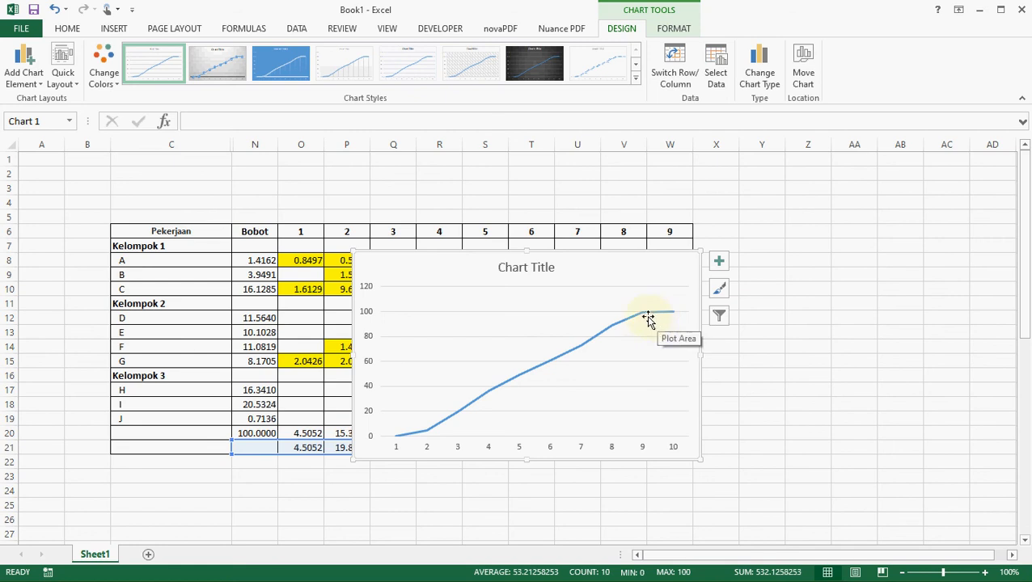
left_click(551, 278)
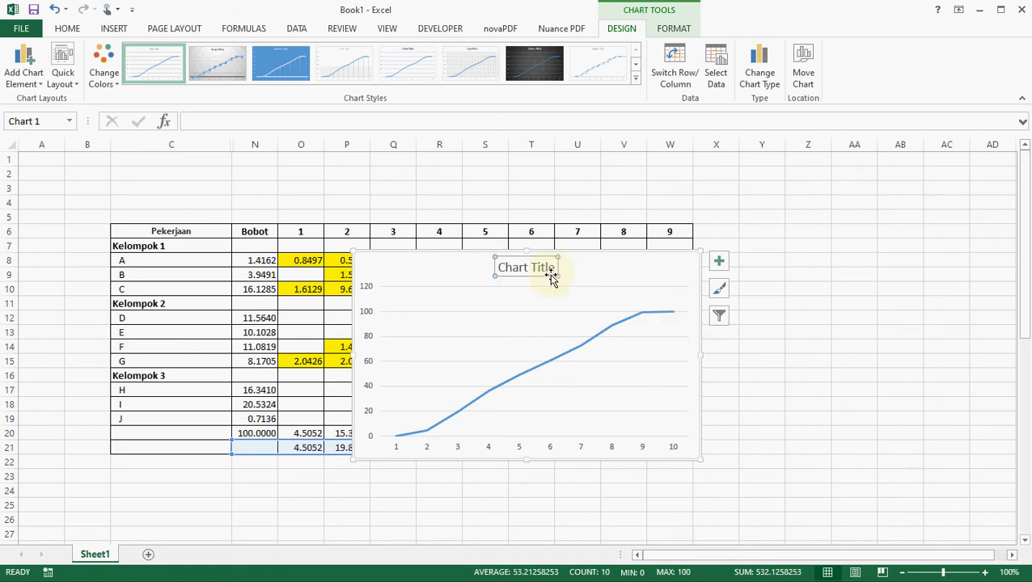
key("Delete")
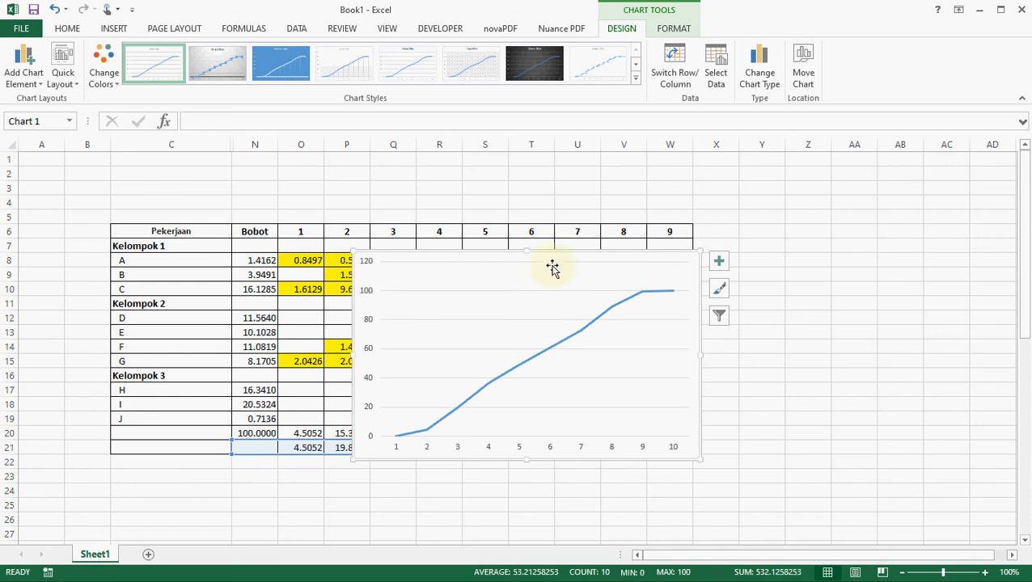
left_click(552, 264)
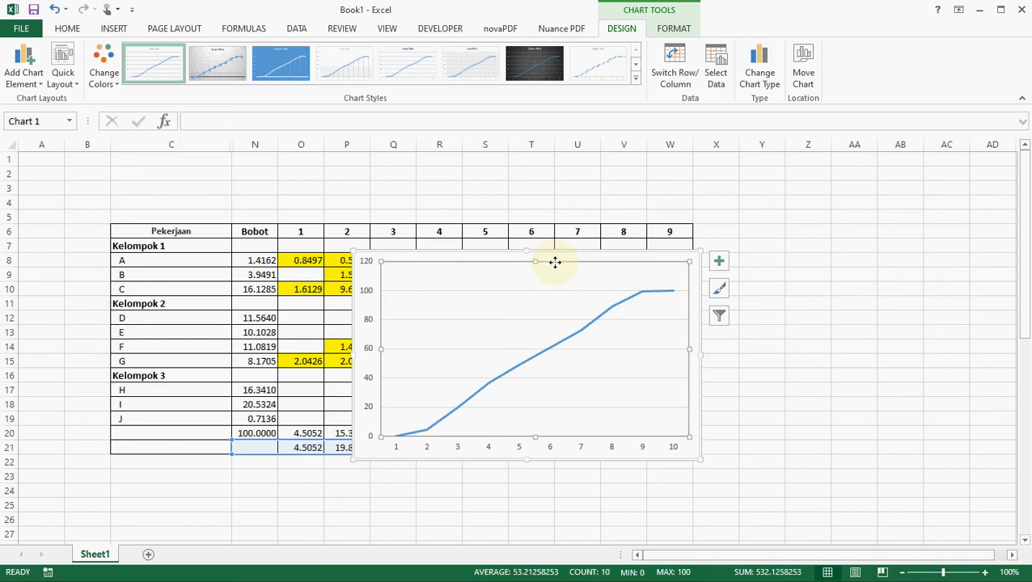
- Delete the line chart's horizontal gridlines, vertical value axis and horizontal category axis
left_click(408, 324)
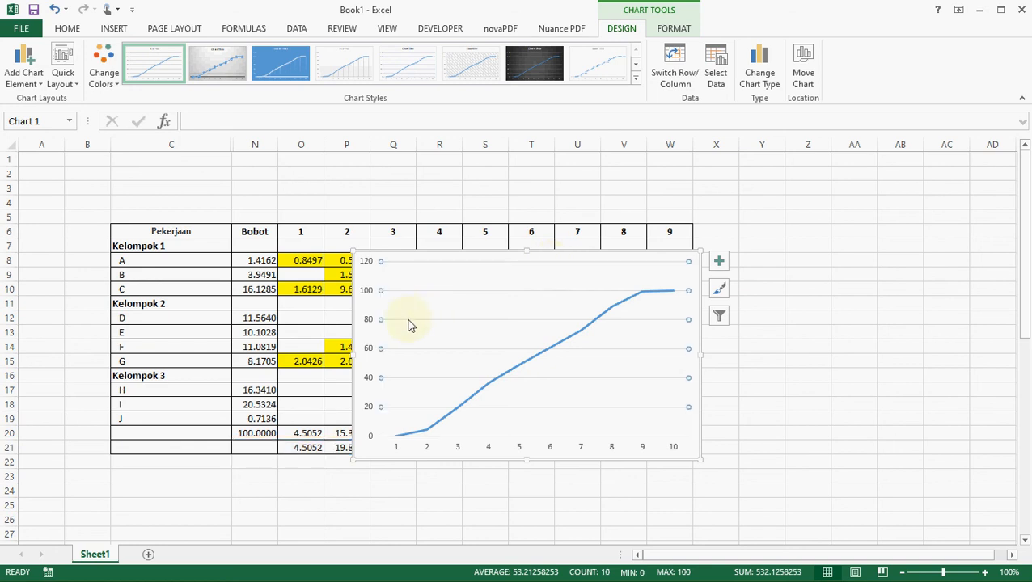
left_click(368, 323)
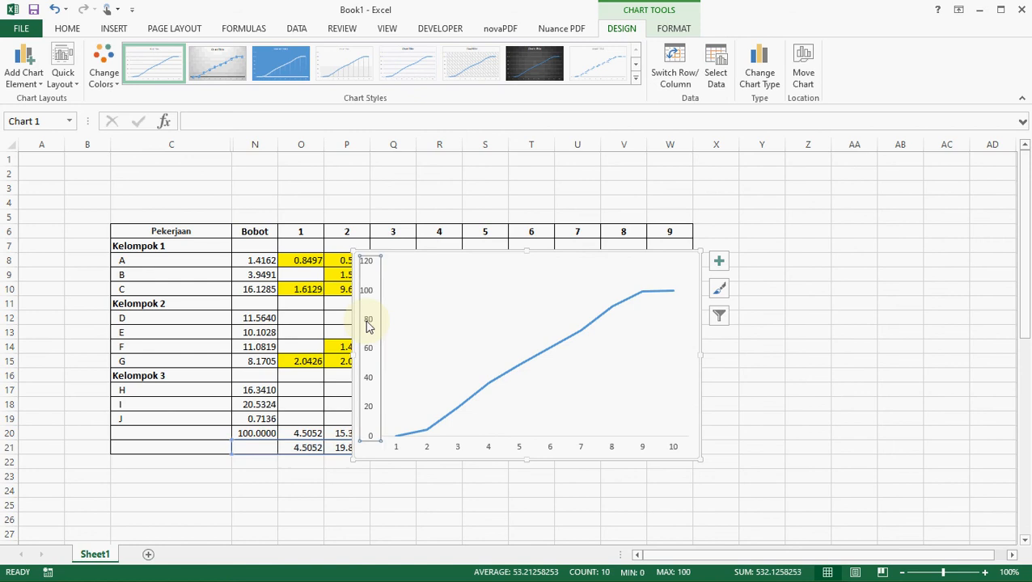
key("Delete")
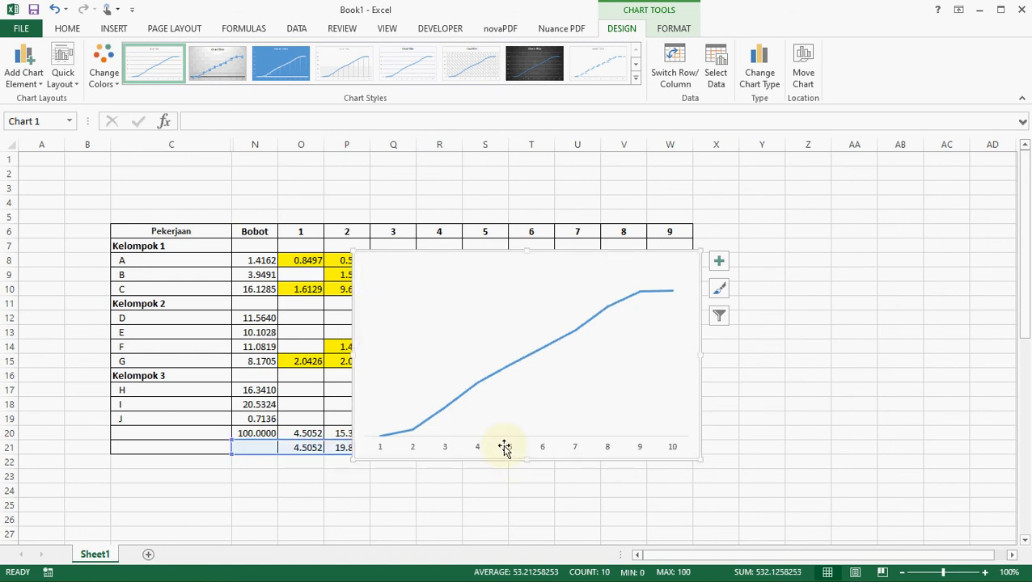
left_click(510, 451)
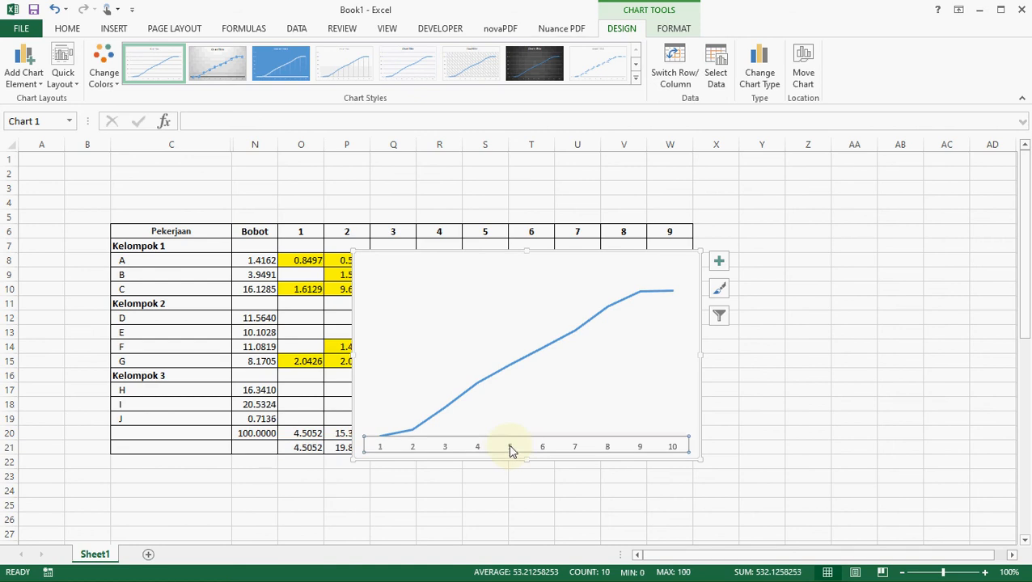
key("Delete")
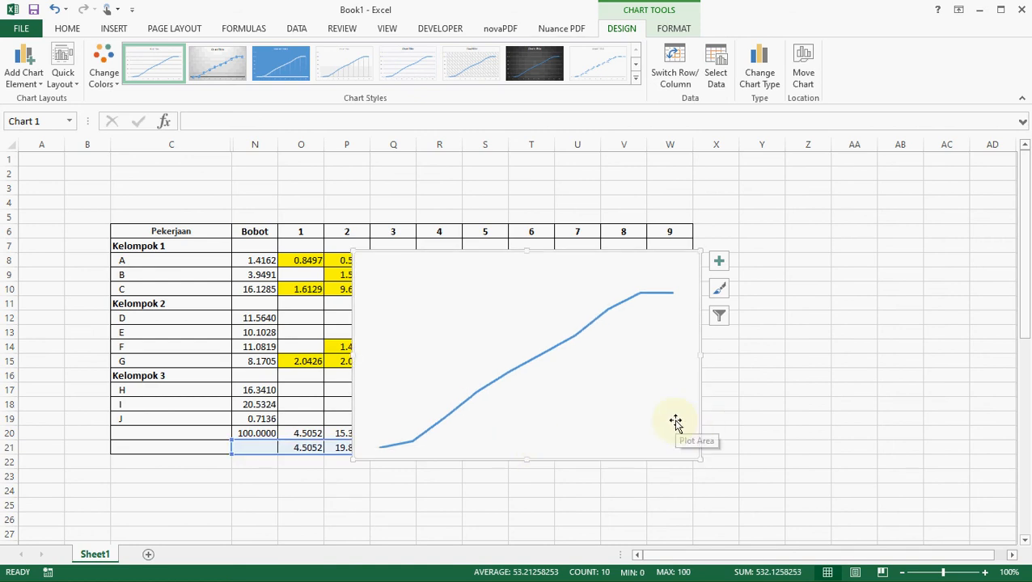
- Set the chart area's fill to No fill so the table shows through behind the curve
right_click(673, 414)
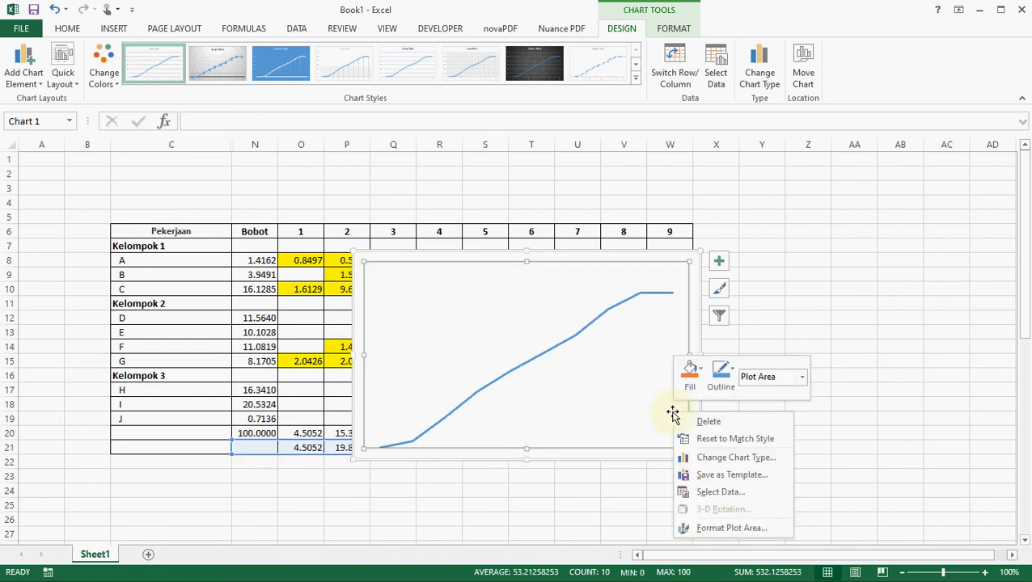
left_click(726, 529)
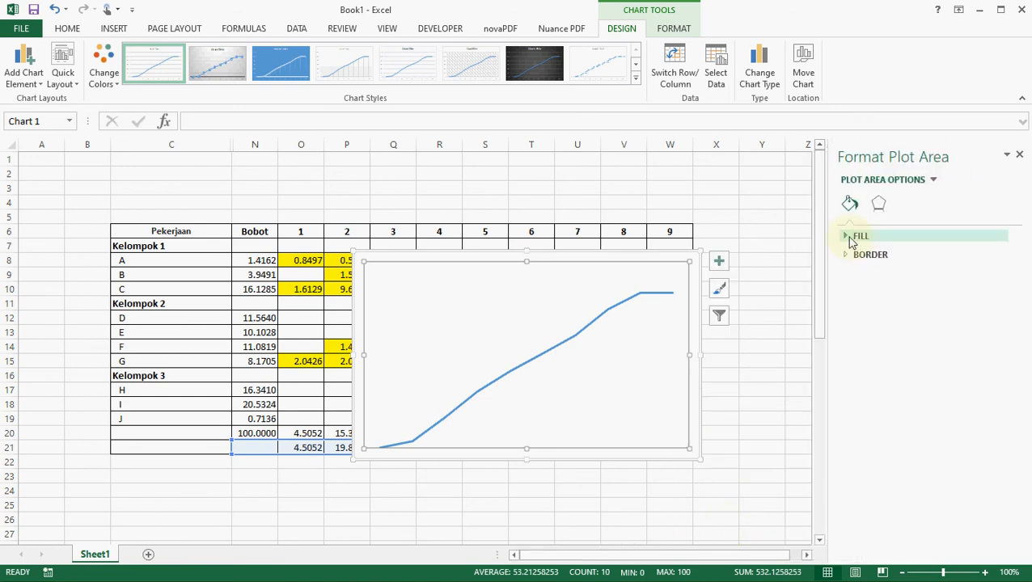
left_click(856, 237)
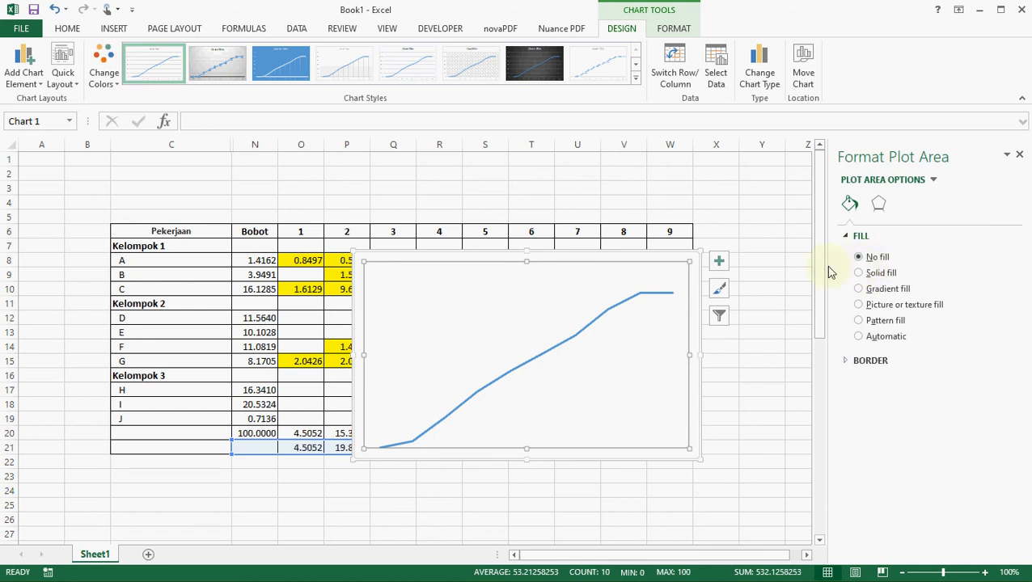
left_click(695, 301)
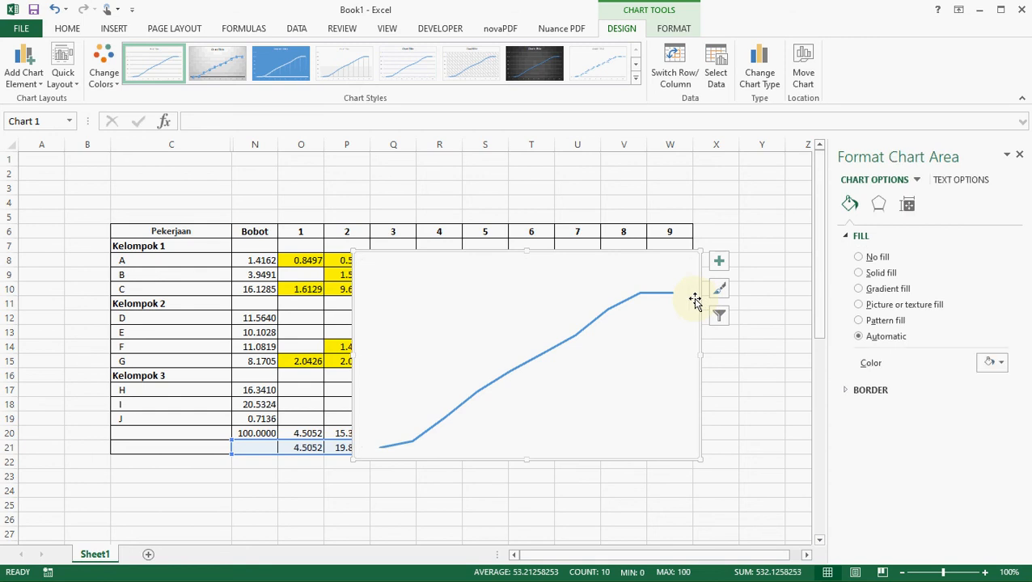
left_click(859, 257)
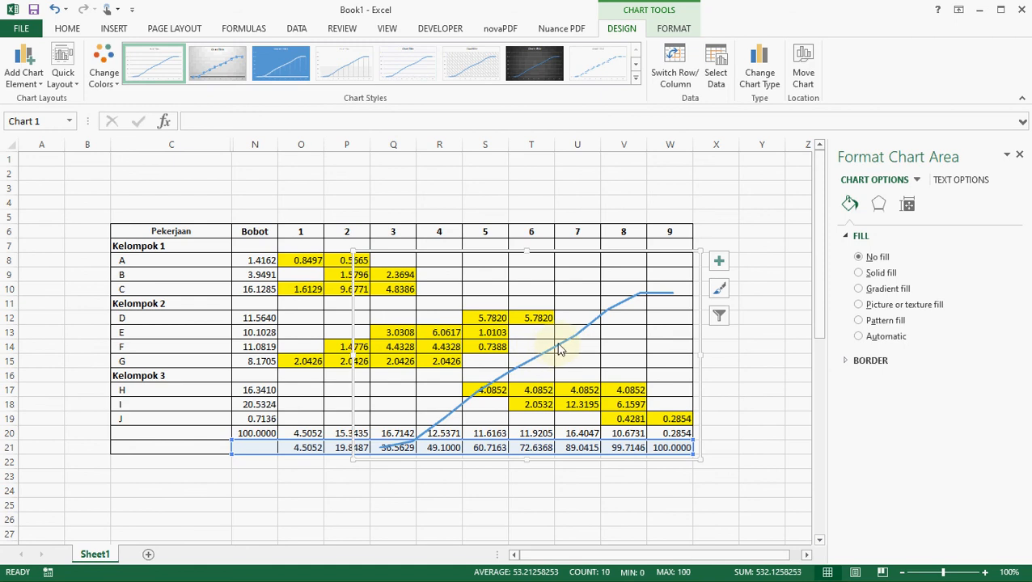
- Change the line colour of the cumulative data series to standard red
mouse_move(558, 353)
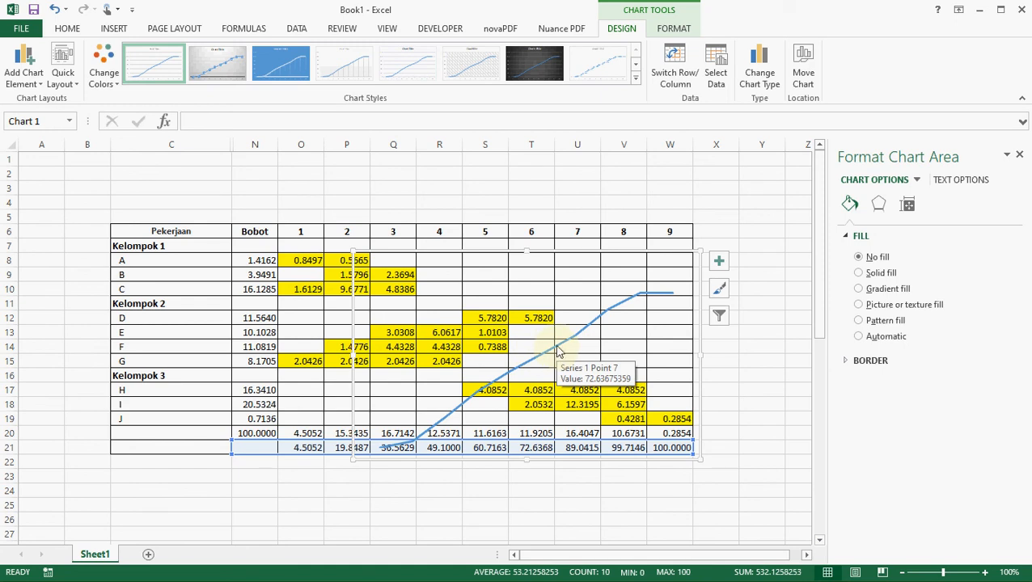
left_click(558, 353)
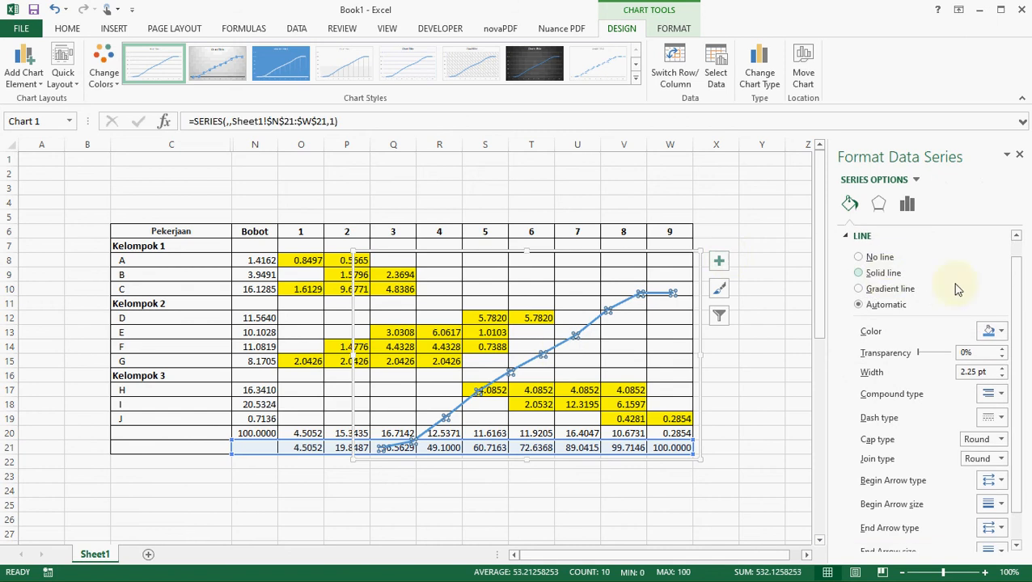
left_click(1003, 335)
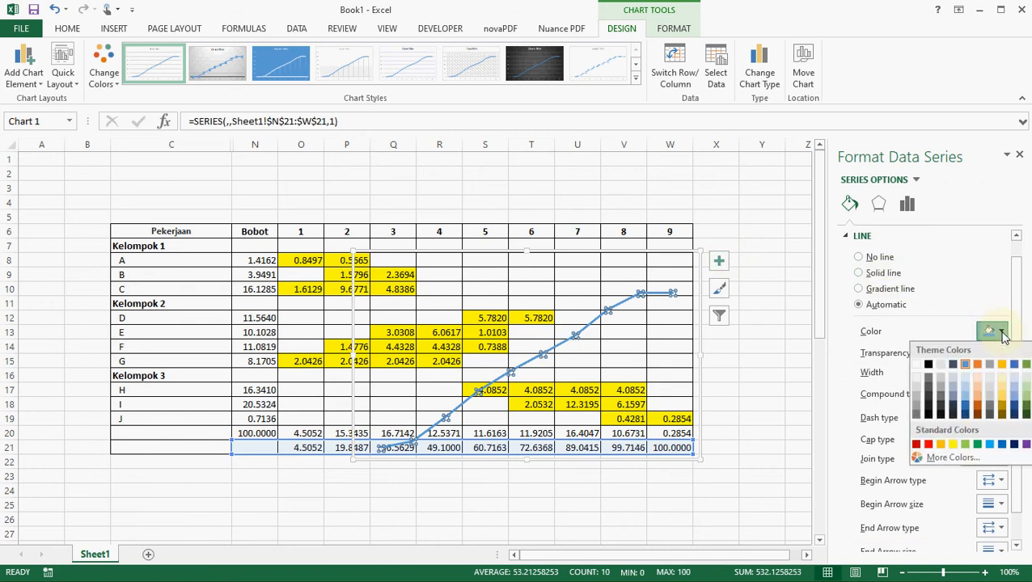
left_click(930, 446)
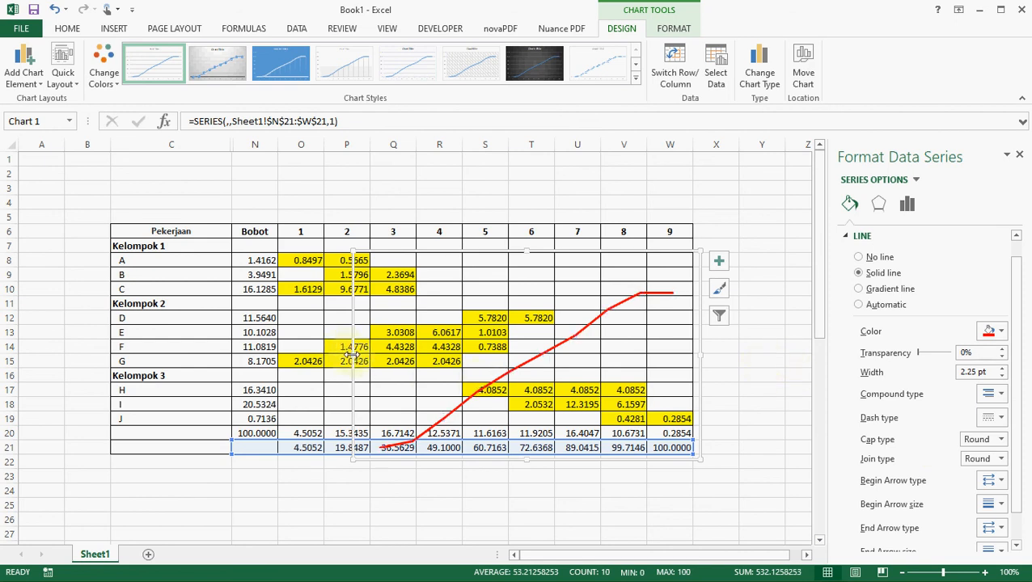
- Resize the chart over the table from column N to X and rows 4 to 20, aligning the curve with the start of week 1 and end of week 9
left_click_drag(348, 356, 242, 350)
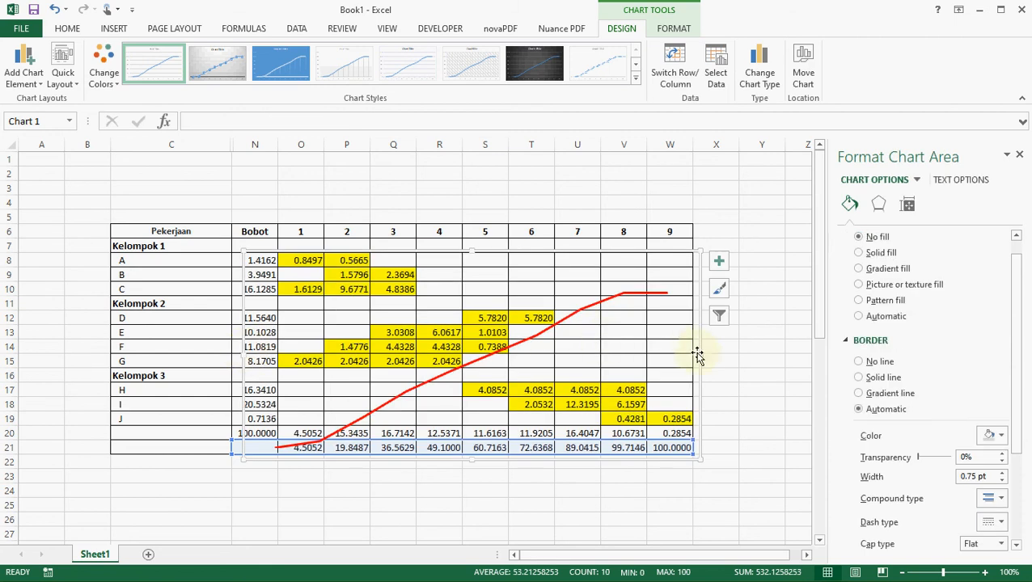
left_click_drag(697, 351, 722, 353)
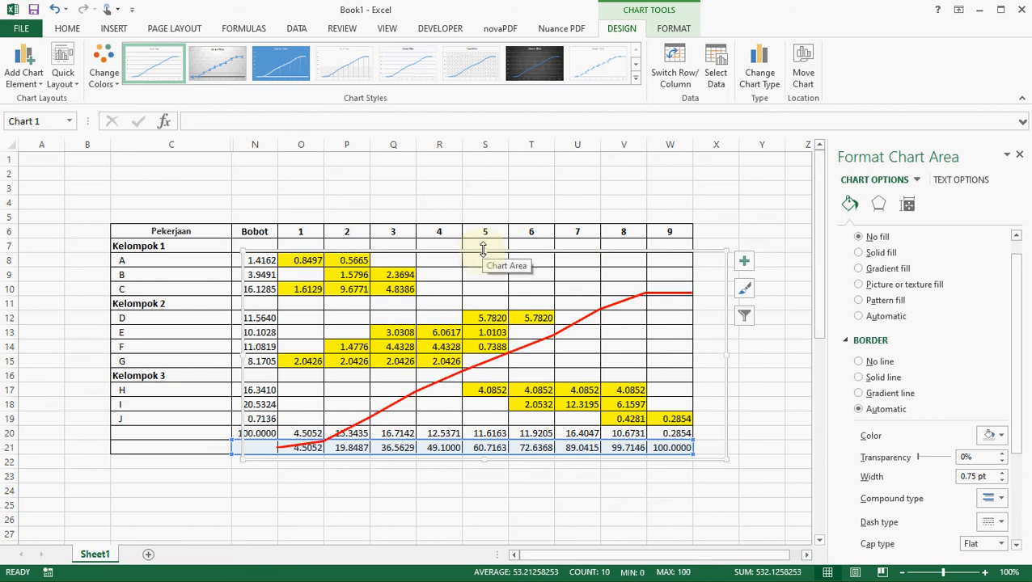
left_click_drag(483, 250, 486, 202)
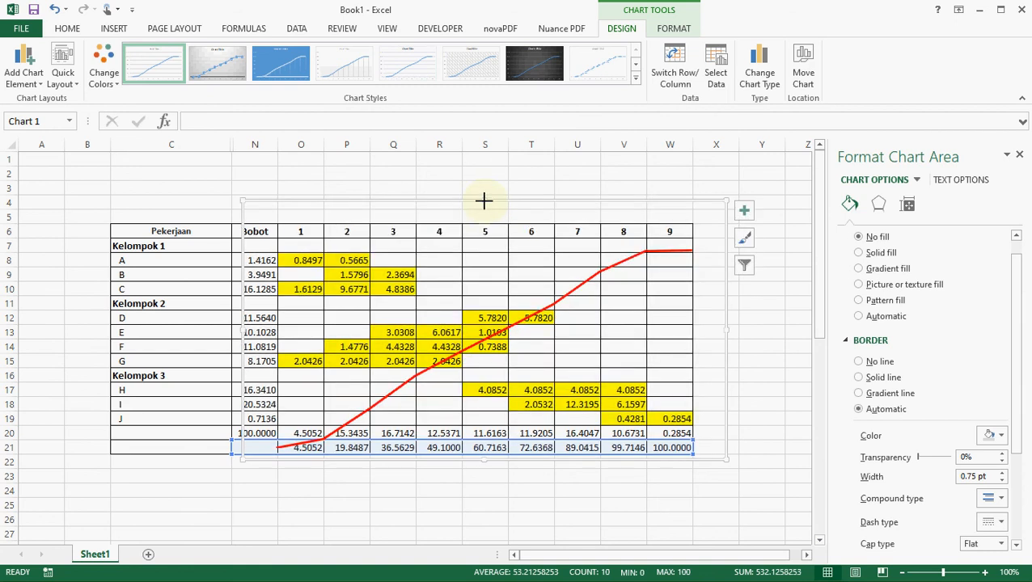
left_click_drag(483, 203, 481, 206)
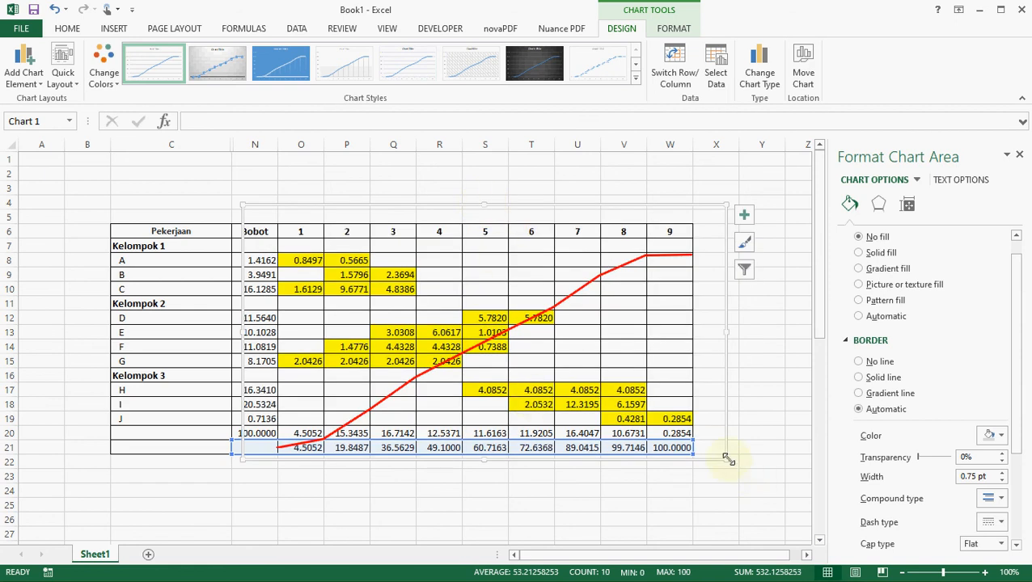
left_click_drag(728, 459, 727, 440)
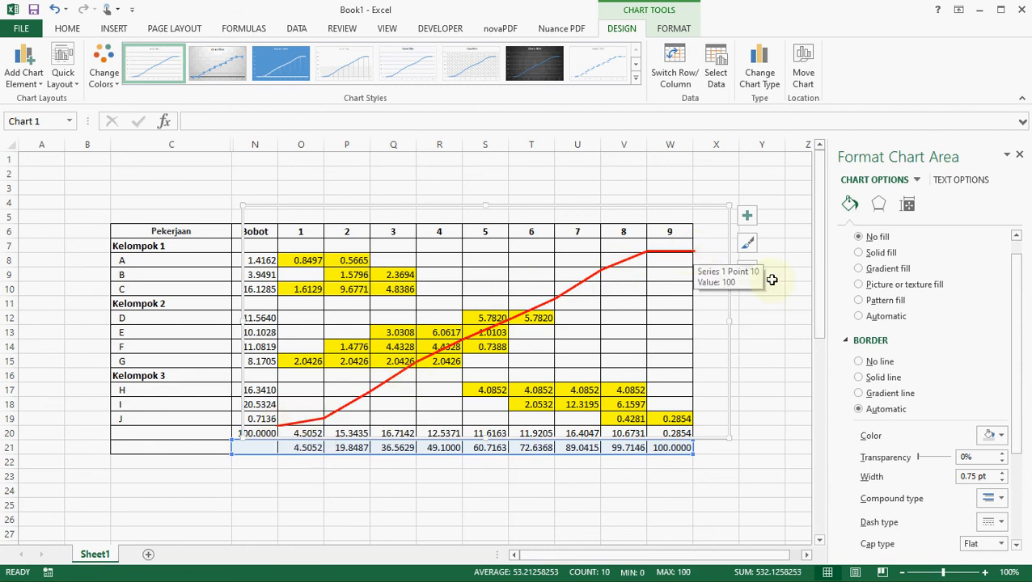
left_click(783, 316)
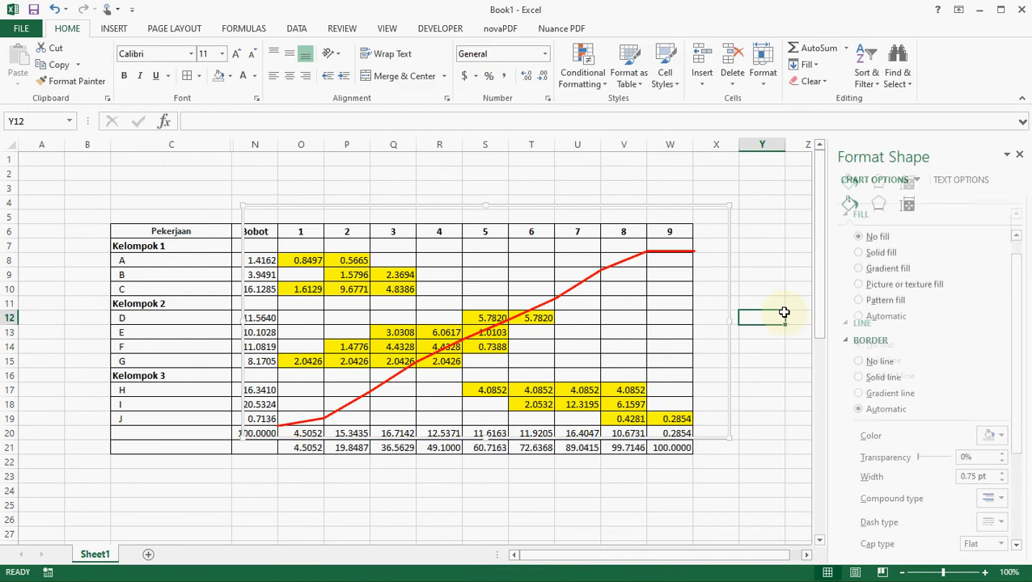
- Remove the chart area's border by setting it to No line, and deselect the chart
left_click(725, 351)
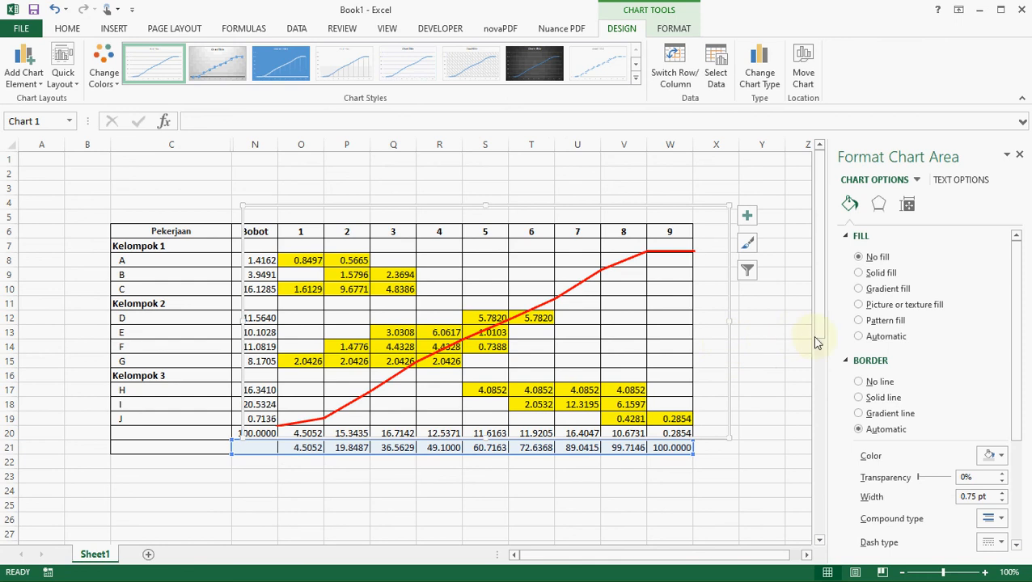
left_click(859, 382)
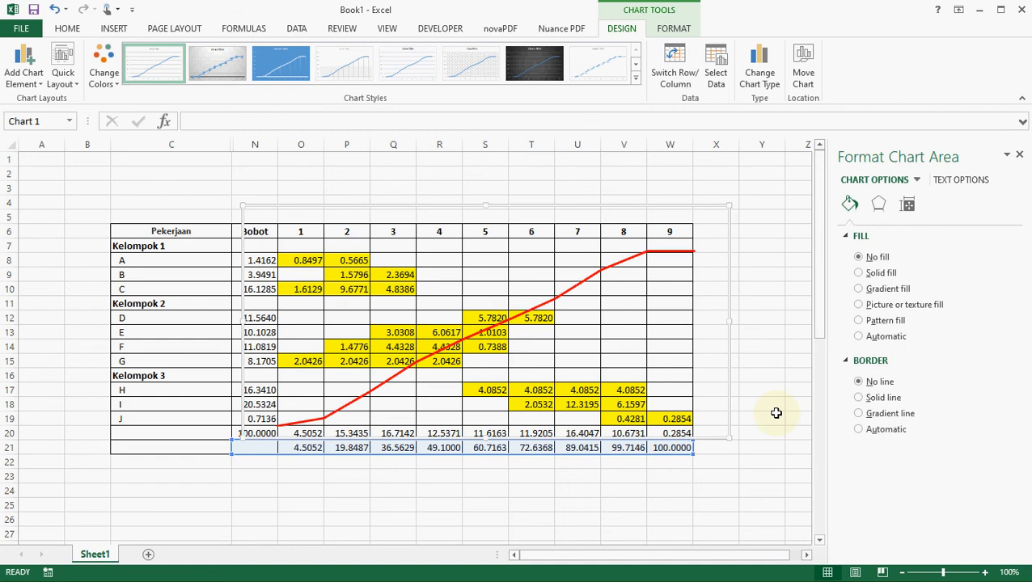
left_click(776, 417)
left_click(766, 480)
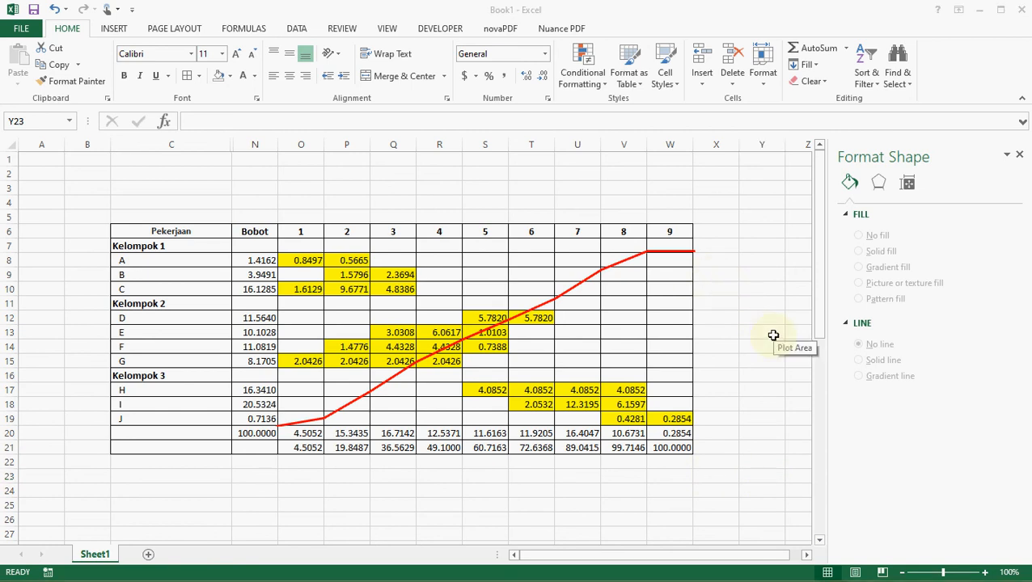
- Switch to Microsoft Project to view the Task Usage weekly costs, and return to the Excel workbook
key("alt+Tab")
left_click(682, 353)
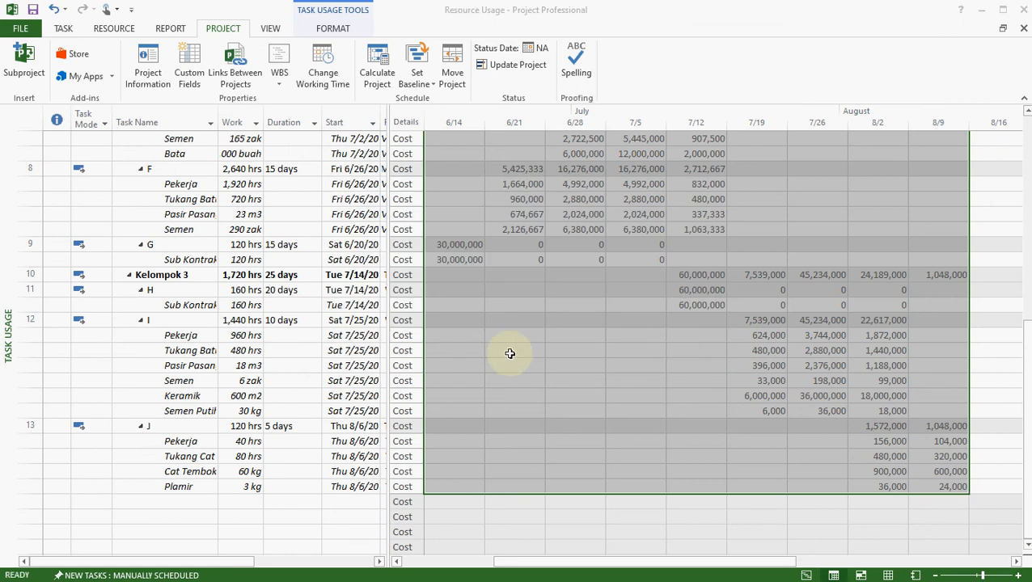
key("alt+Tab")
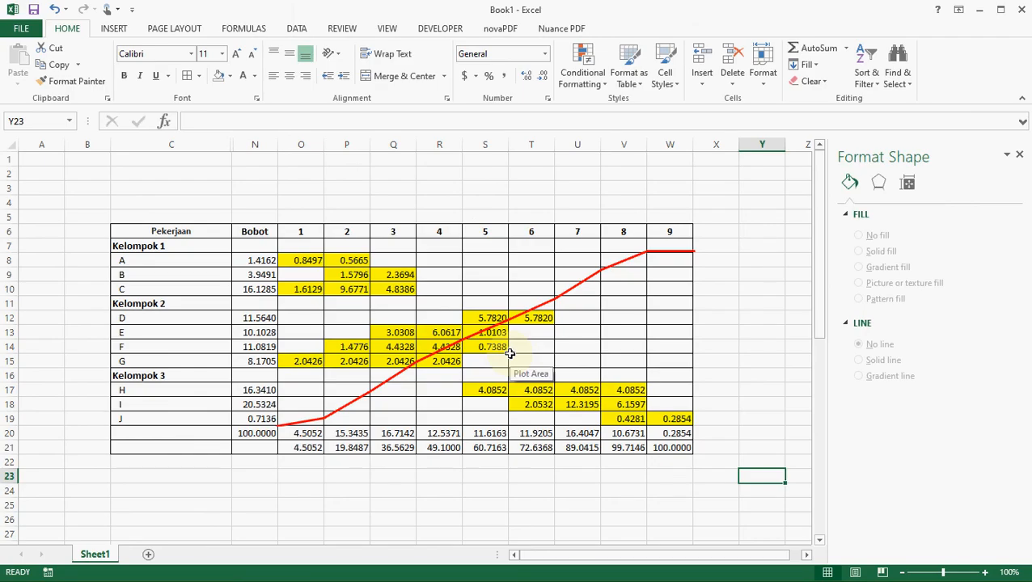